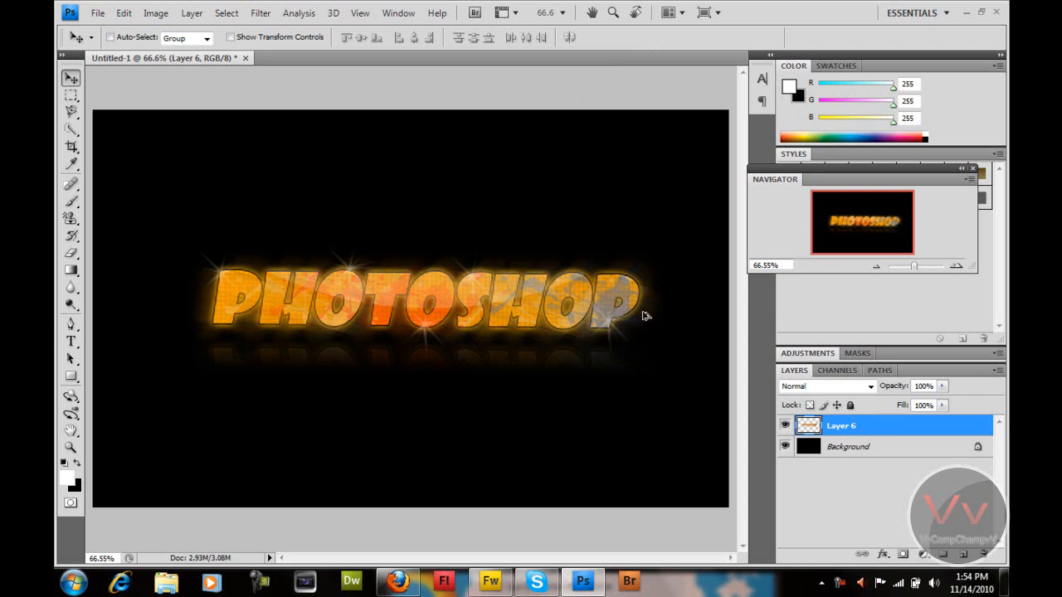
# - Examine the finished PHOTOSHOP text effect up close
pyautogui.scroll(3, 569, 258)
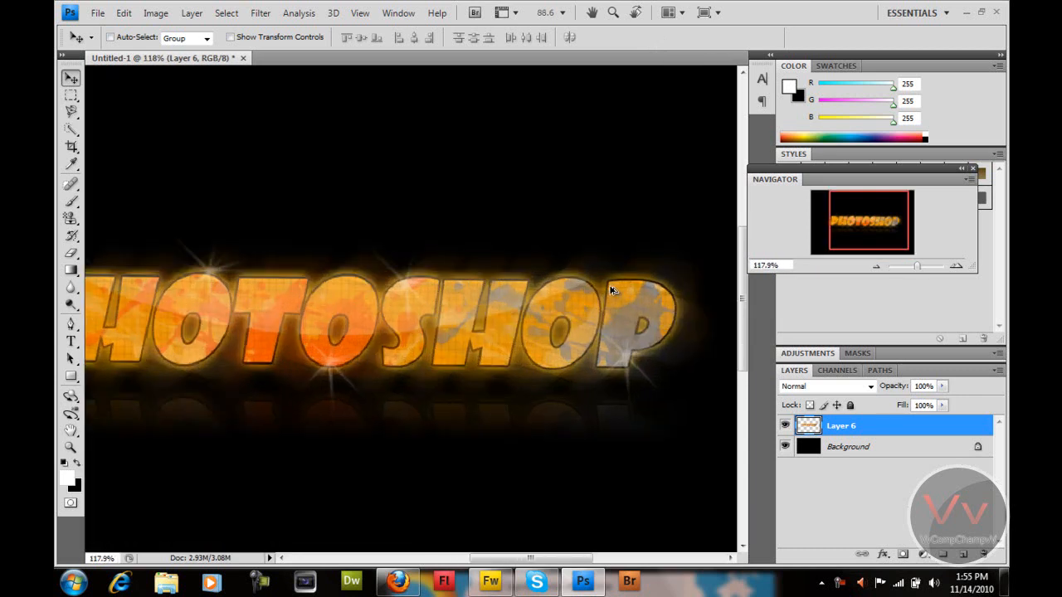
pyautogui.scroll(2, 611, 289)
pyautogui.press('alt')
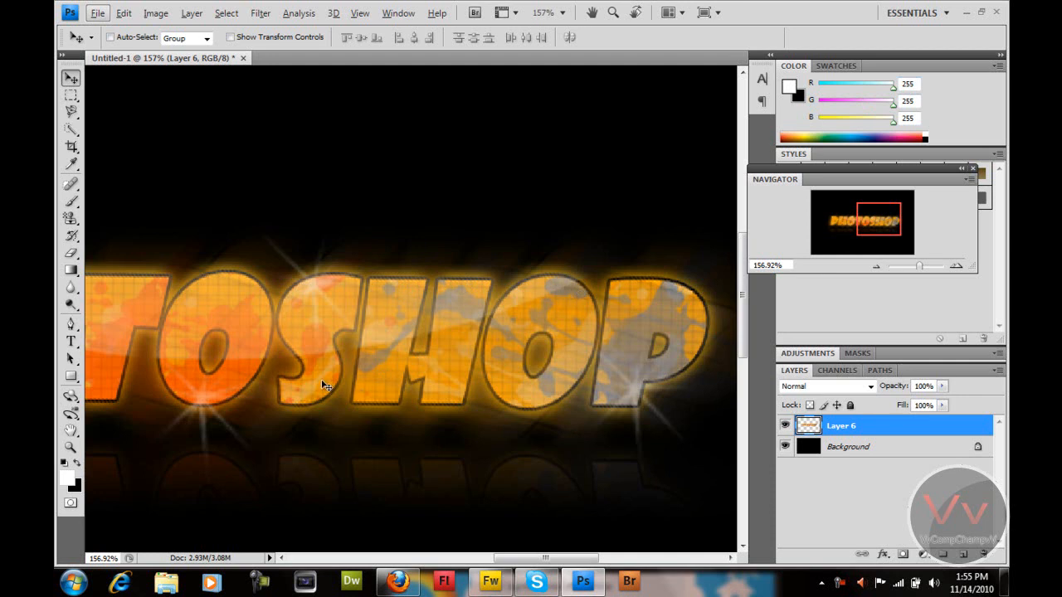
pyautogui.click(67, 478)
pyautogui.moveTo(744, 343)
pyautogui.mouseDown()
pyautogui.moveTo(744, 333)
pyautogui.moveTo(746, 347)
pyautogui.mouseUp()
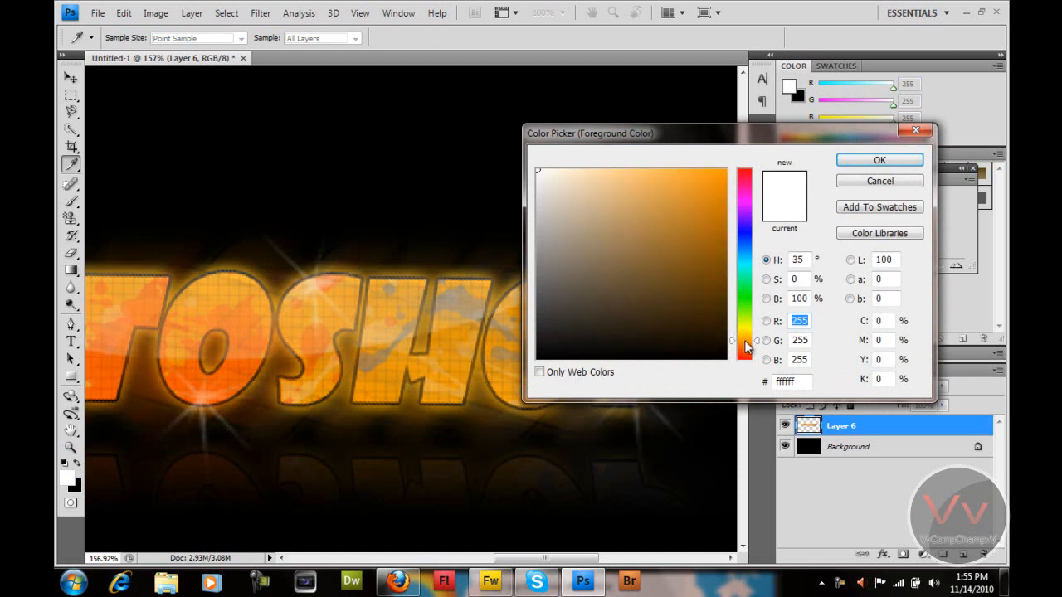
pyautogui.click(726, 170)
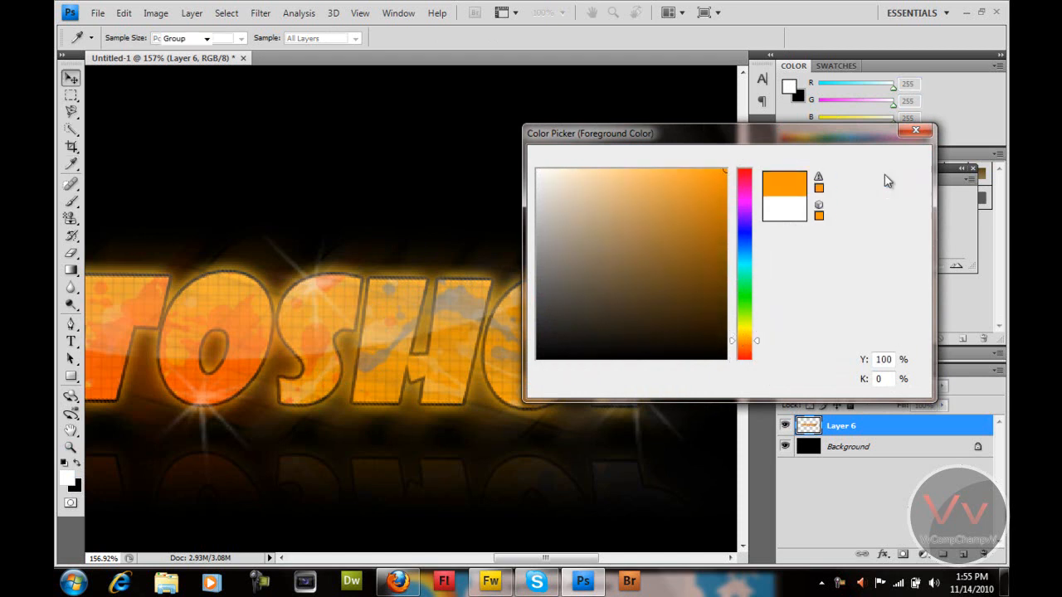
pyautogui.click(884, 181)
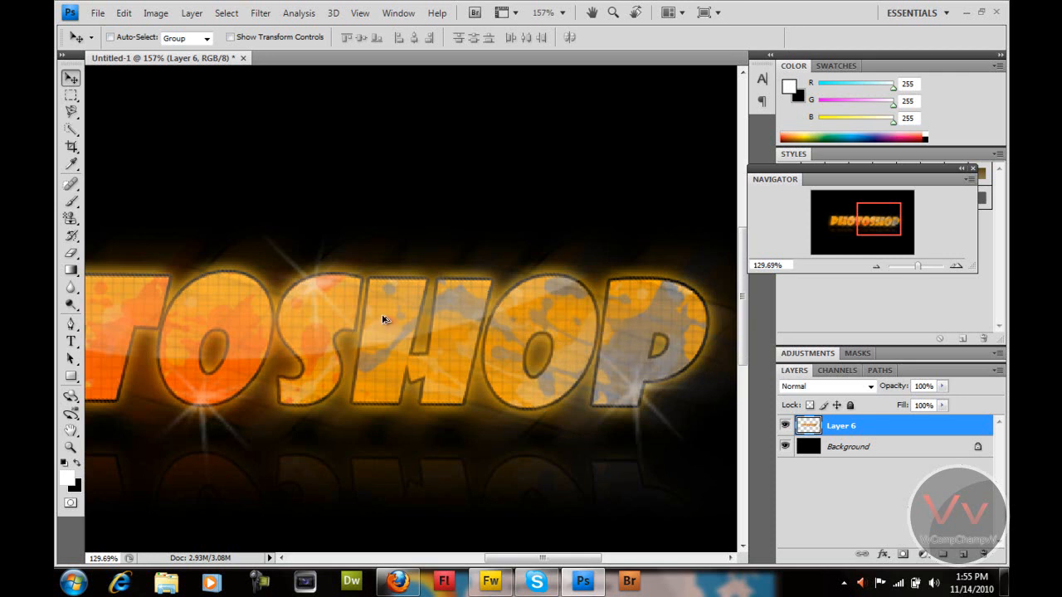
pyautogui.scroll(-5, 383, 319)
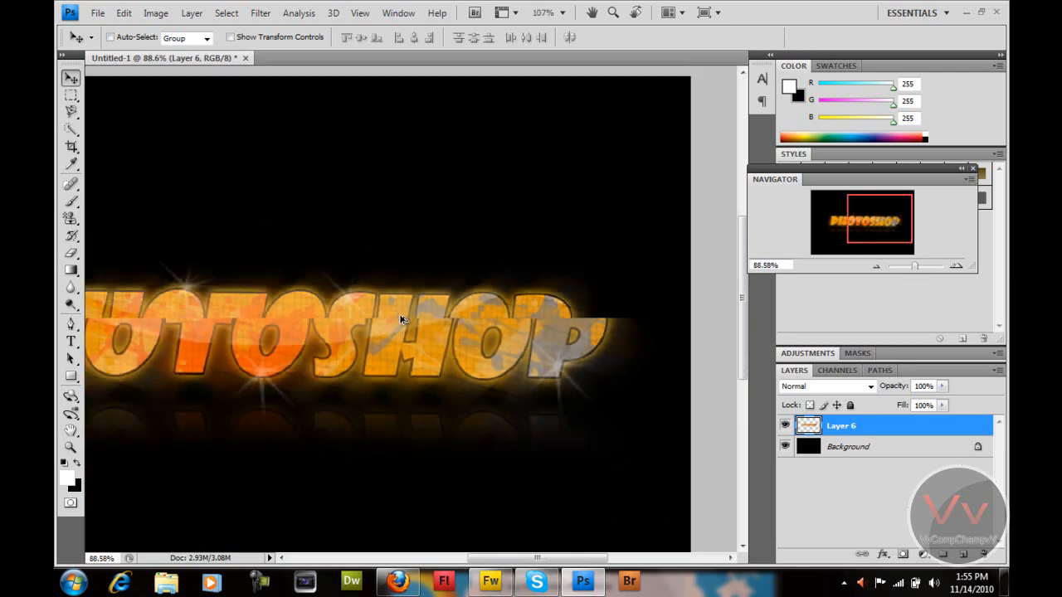
pyautogui.scroll(-3, 401, 319)
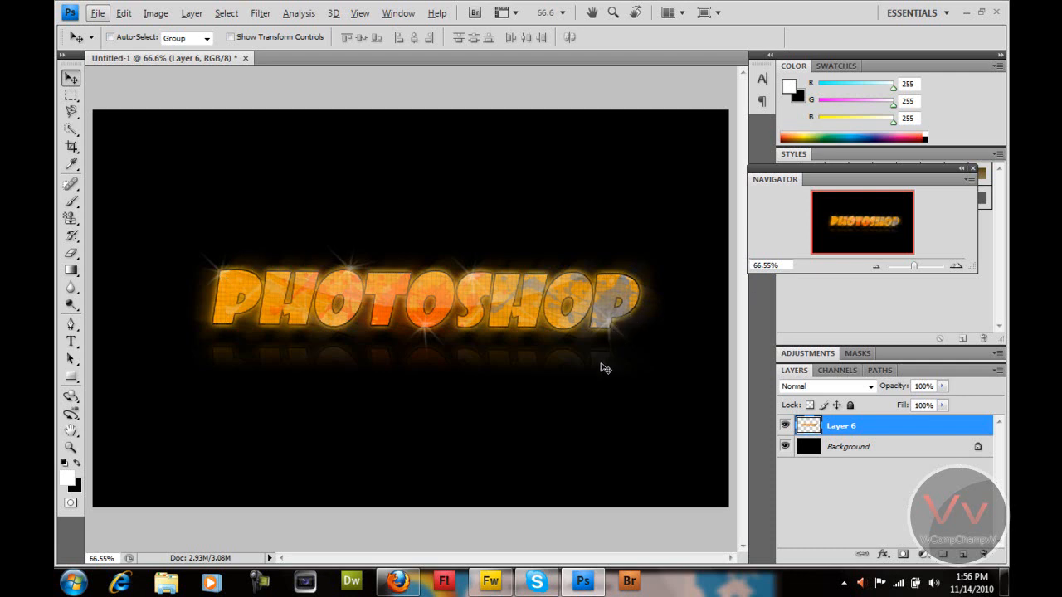
# - Create a 1280 × 800 pixel RGB document at 72 pixels/inch with white background, named New Video Tutorial
pyautogui.click(92, 13)
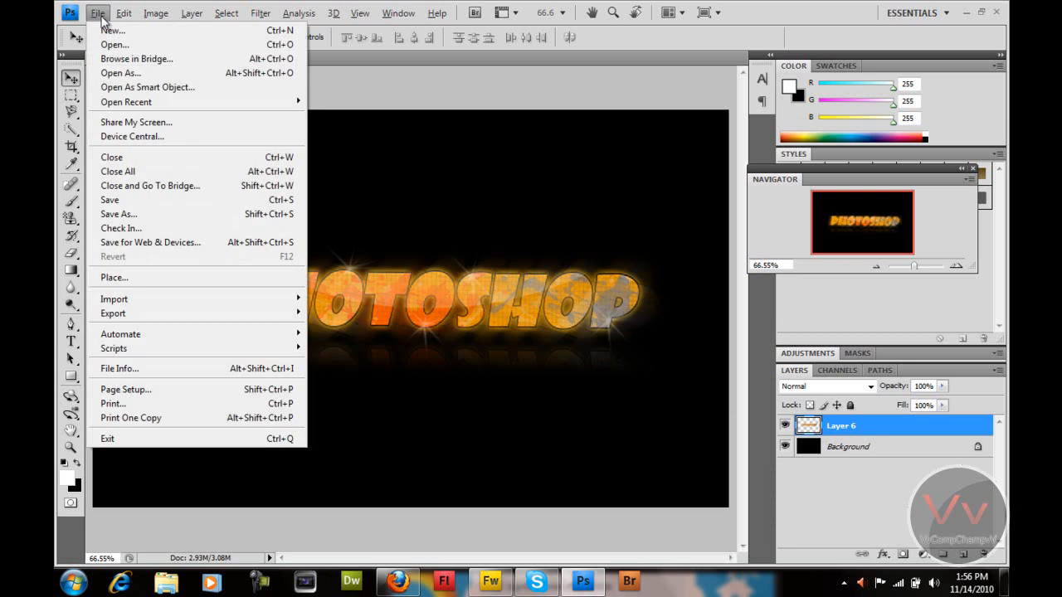
pyautogui.click(113, 30)
pyautogui.doubleClick(494, 202)
pyautogui.hotkey('shift', 'Tab')
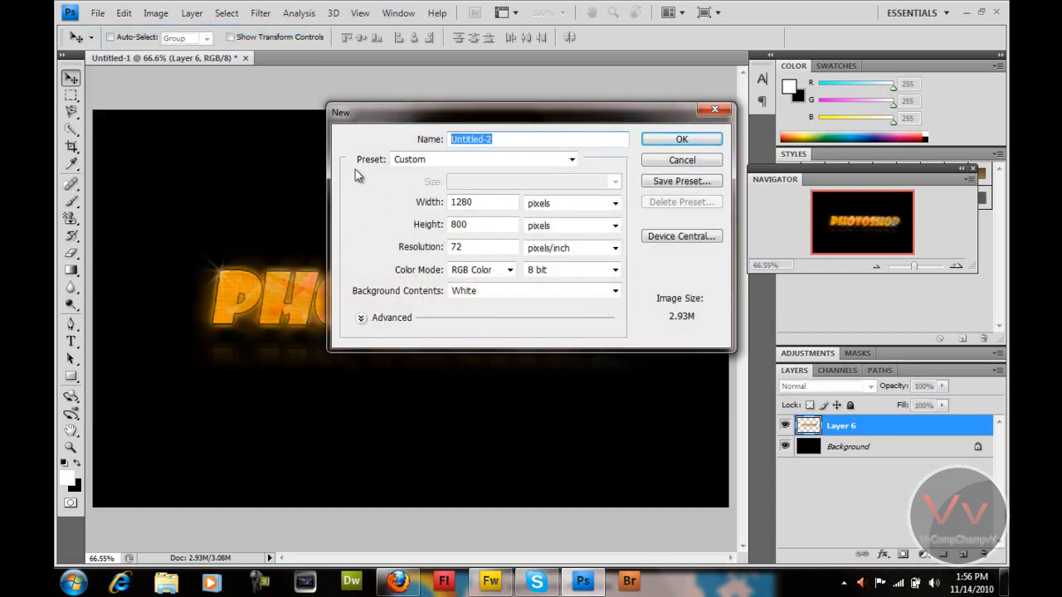
pyautogui.write('New Video Tutorial')
pyautogui.press('Return')
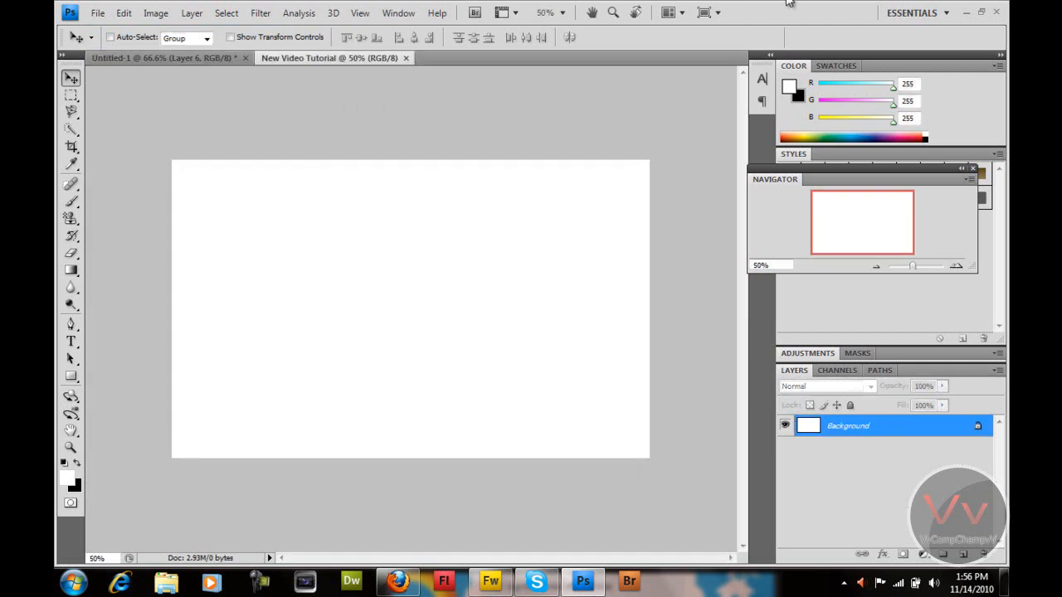
# - Convert the locked Background into a regular layer and fill it with black
pyautogui.doubleClick(853, 428)
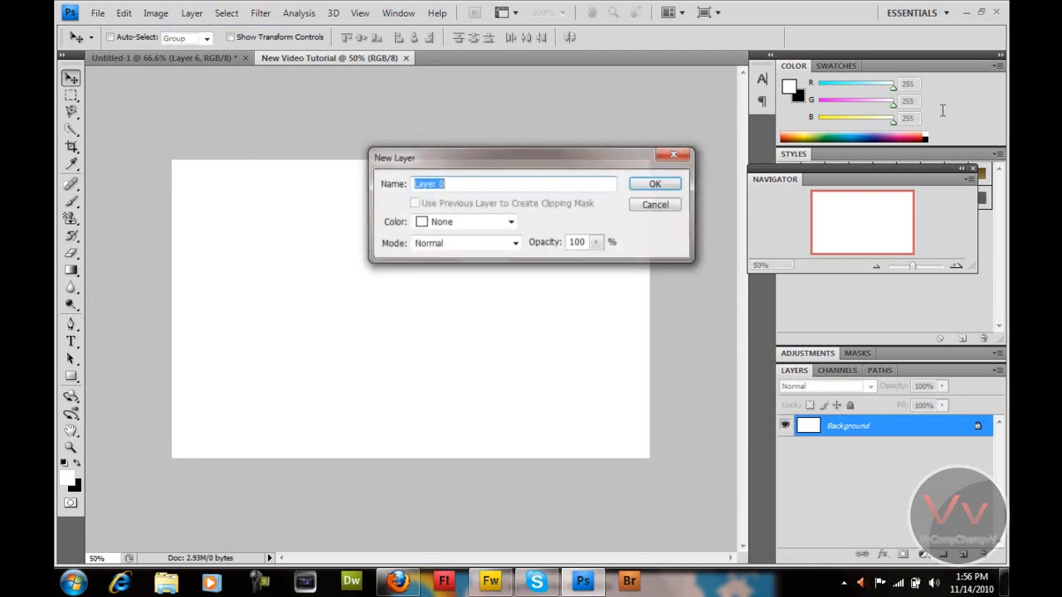
pyautogui.click(655, 184)
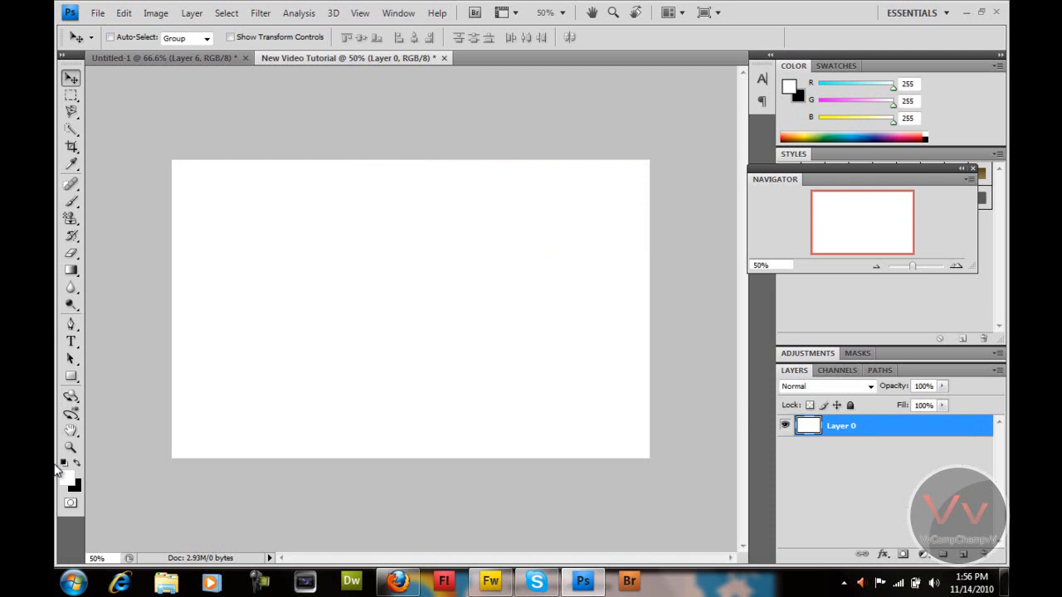
pyautogui.click(65, 463)
pyautogui.hotkey('alt', 'BackSpace')
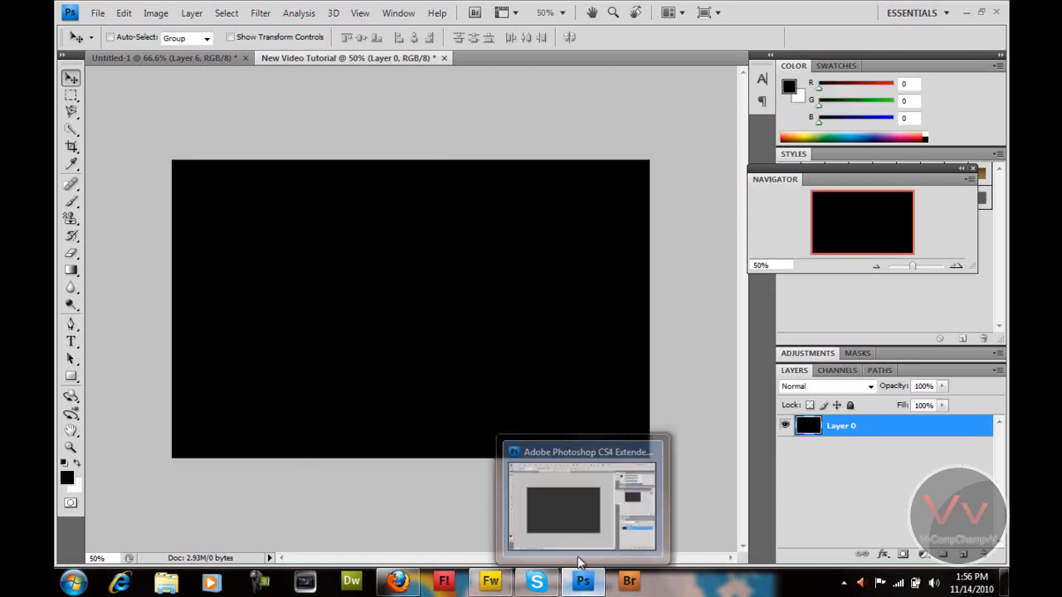
# - Start a horizontal text line in Showcard Gothic Regular, 140 pt, on the black canvas
pyautogui.click(72, 341)
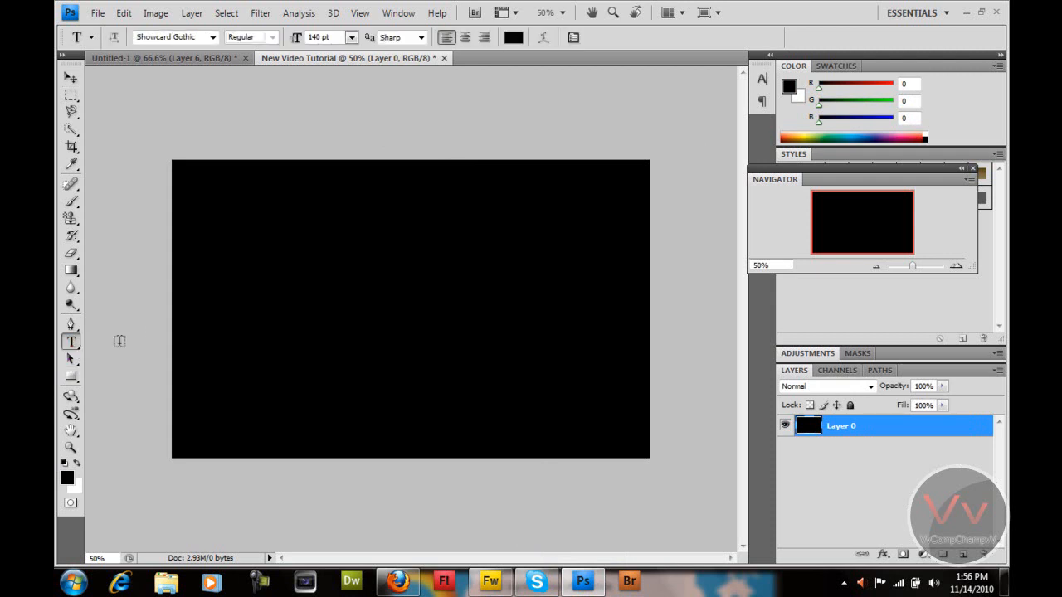
pyautogui.click(213, 38)
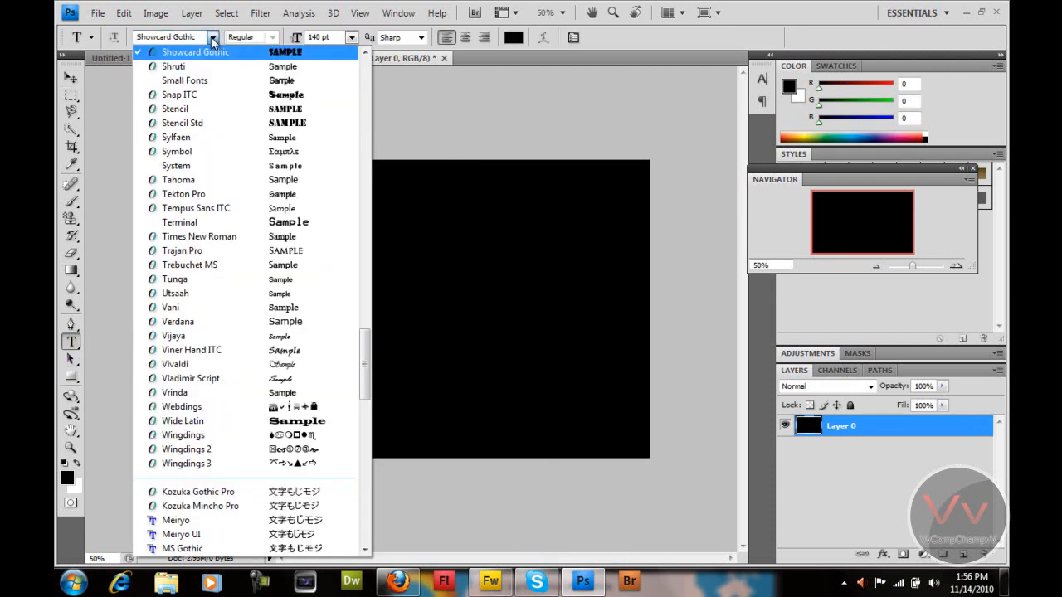
pyautogui.click(213, 38)
pyautogui.click(316, 270)
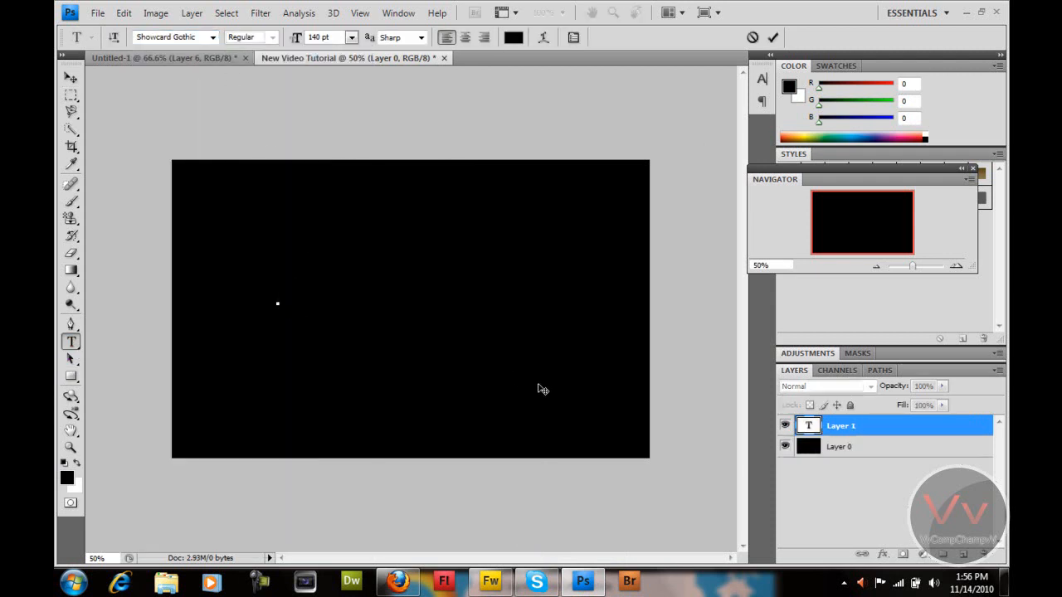
pyautogui.moveTo(479, 415); pyautogui.dragTo(459, 434)
# - Set the text's foreground color to a bright yellow-orange, RGB 255, 174, 0
pyautogui.click(66, 477)
pyautogui.moveTo(744, 334); pyautogui.dragTo(745, 343)
pyautogui.moveTo(709, 234)
pyautogui.mouseDown()
pyautogui.moveTo(742, 176)
pyautogui.moveTo(927, 162)
pyautogui.mouseUp()
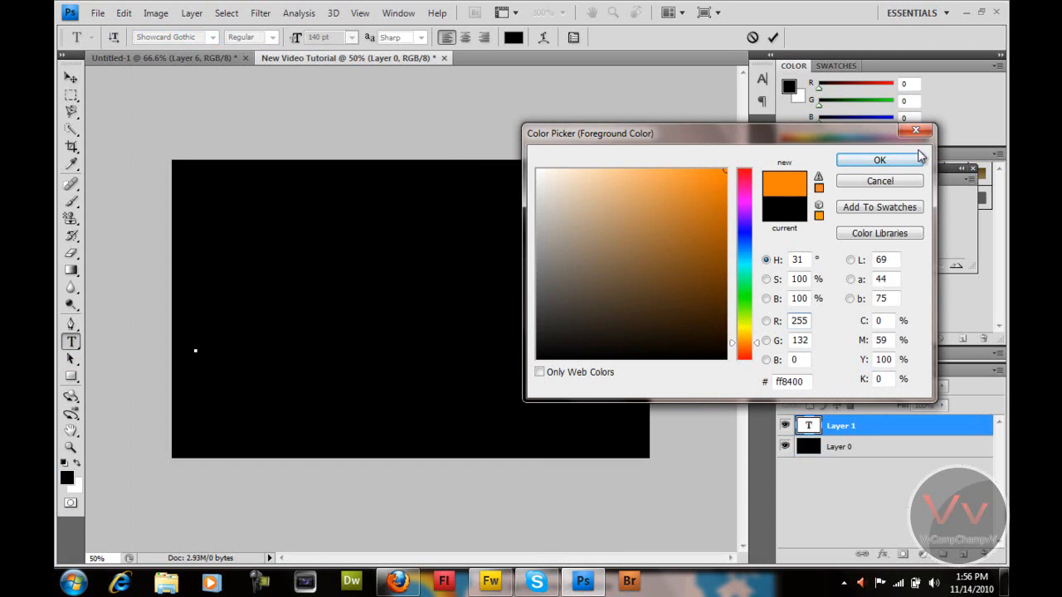
pyautogui.moveTo(739, 348)
pyautogui.mouseDown()
pyautogui.moveTo(742, 338)
pyautogui.moveTo(745, 346)
pyautogui.mouseUp()
pyautogui.click(878, 163)
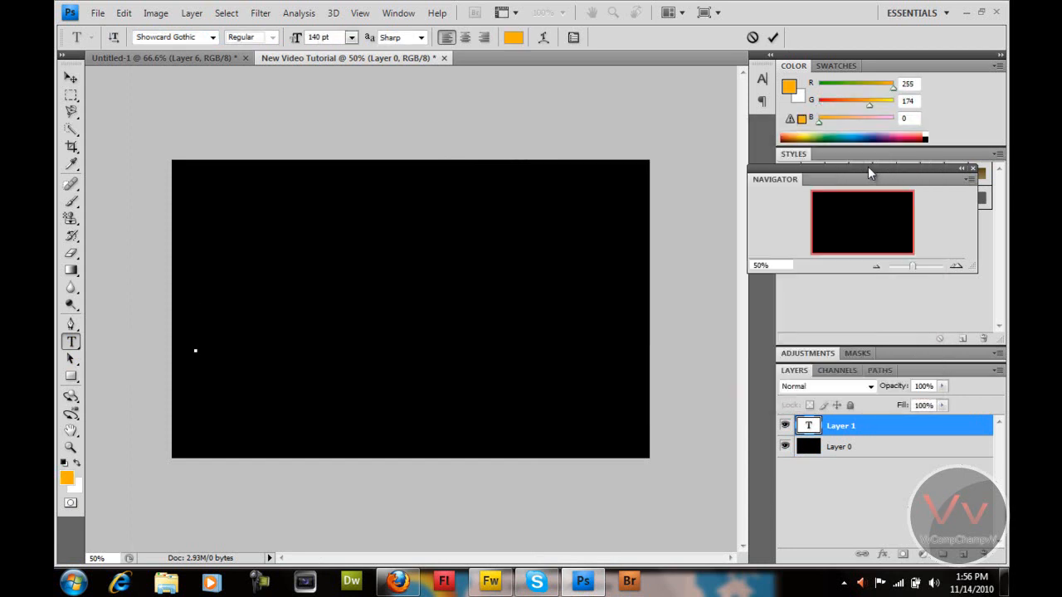
# - Enter the text PHOTOSHOP, move it to about the centre of the canvas and commit it
pyautogui.write('PHOTOSHOP')
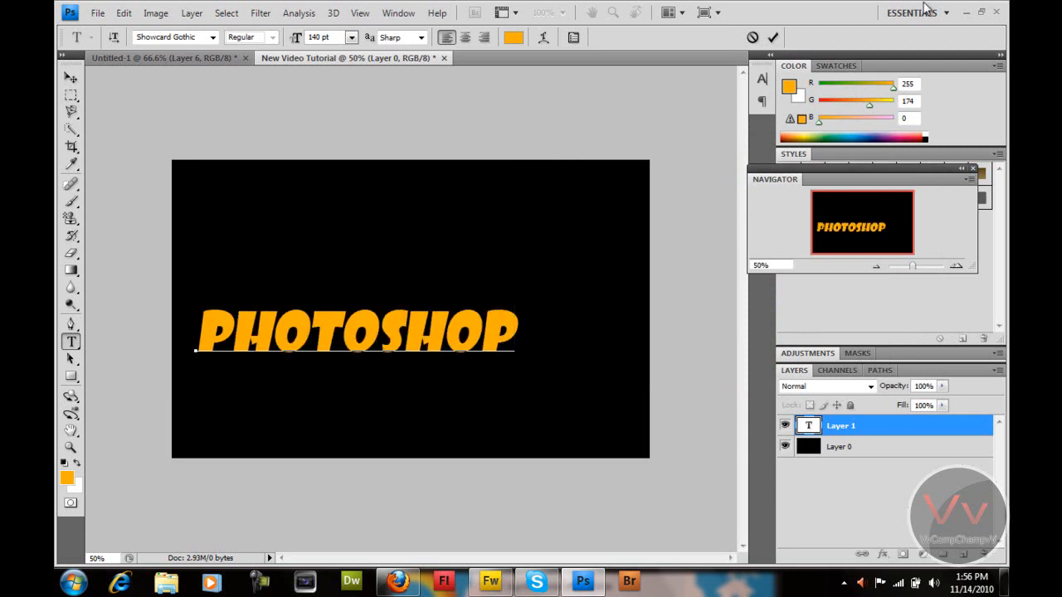
pyautogui.moveTo(562, 185); pyautogui.dragTo(623, 154)
pyautogui.click(772, 37)
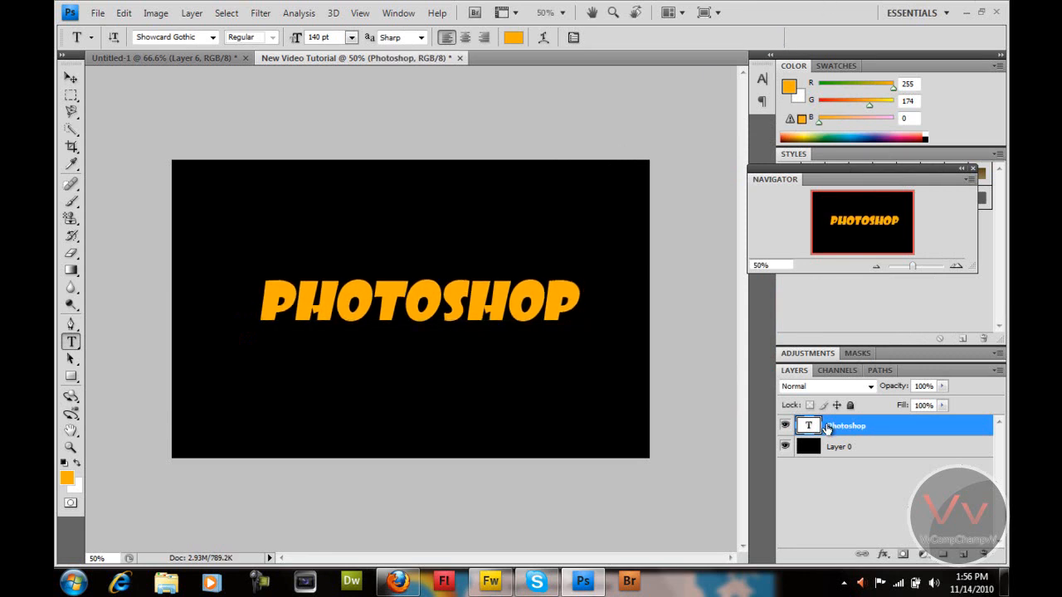
# - Add a Stroke effect to the Photoshop text layer through its blending options
pyautogui.rightClick(834, 427)
pyautogui.click(793, 153)
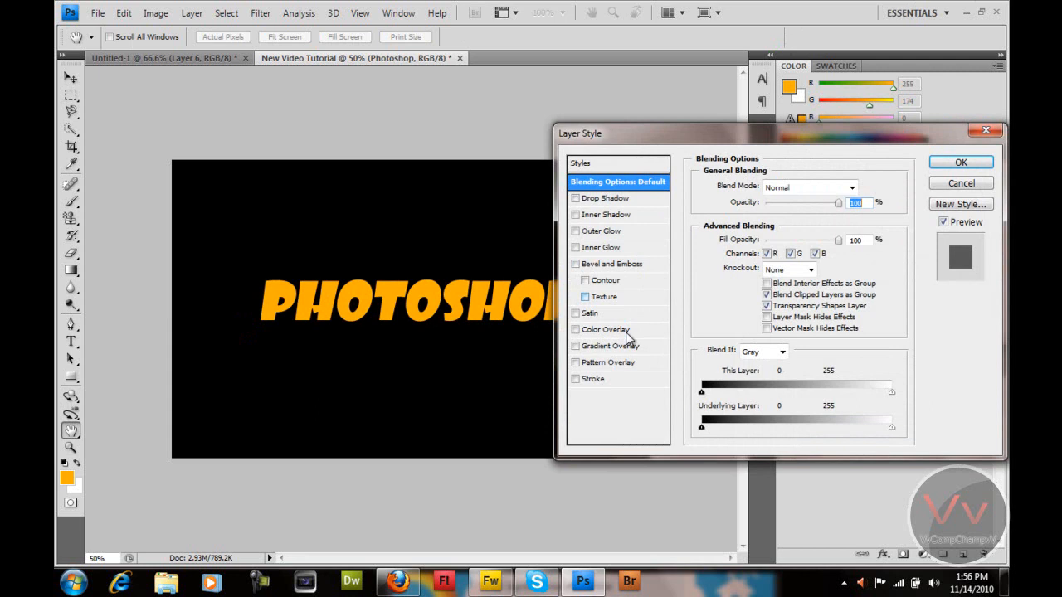
pyautogui.click(602, 380)
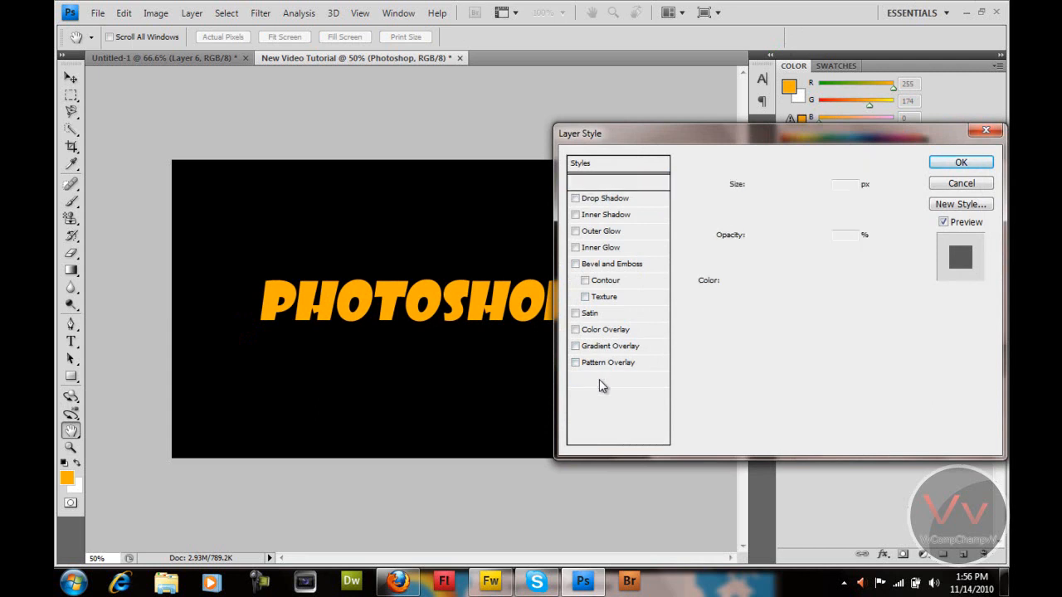
# - Give the text layer an orange Outer Glow with a size of about 43 px and apply the layer style
pyautogui.click(612, 232)
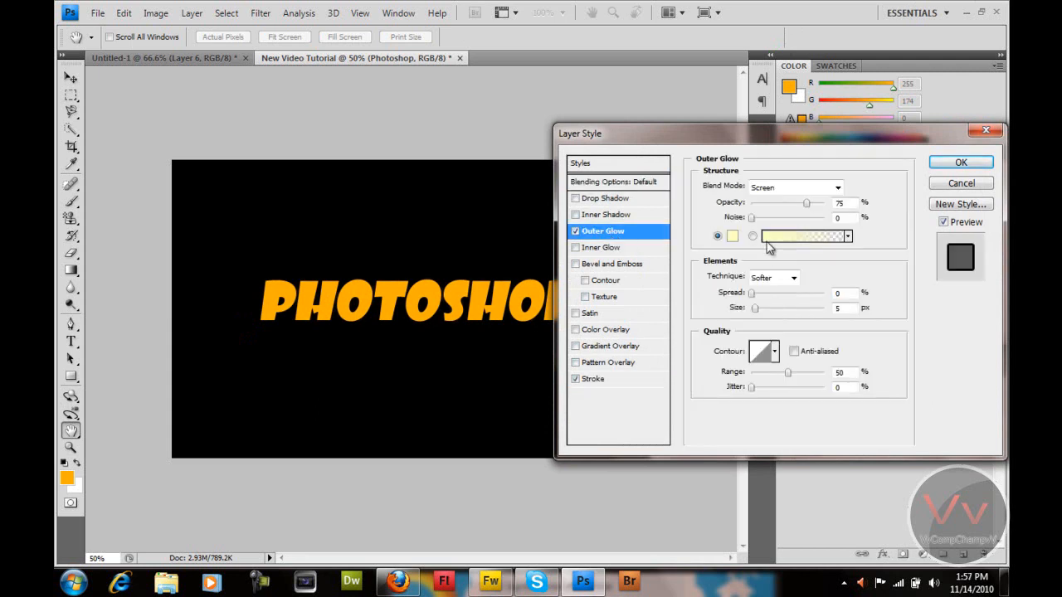
pyautogui.click(729, 237)
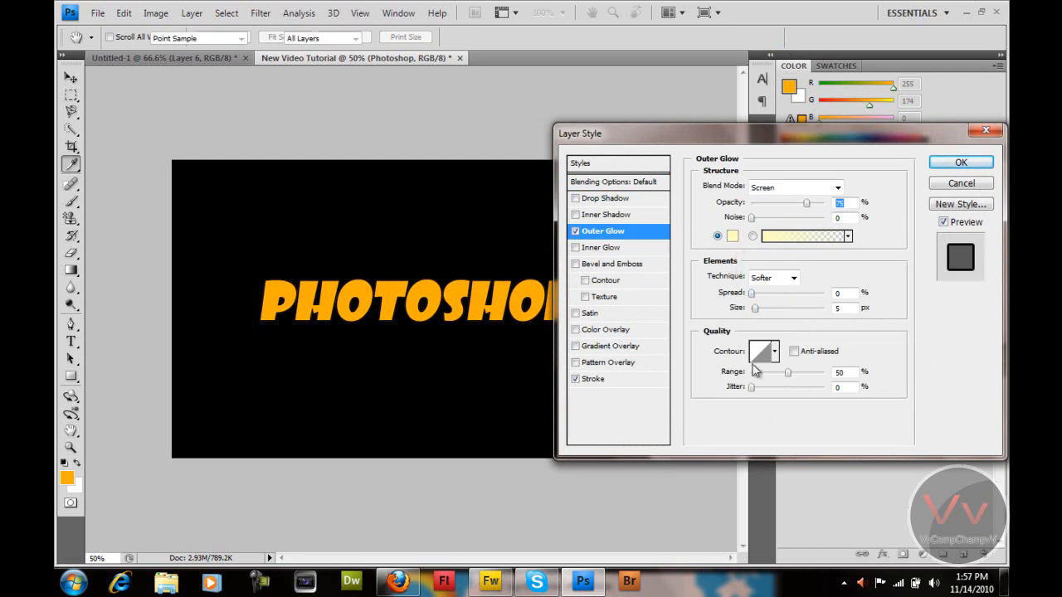
pyautogui.click(745, 341)
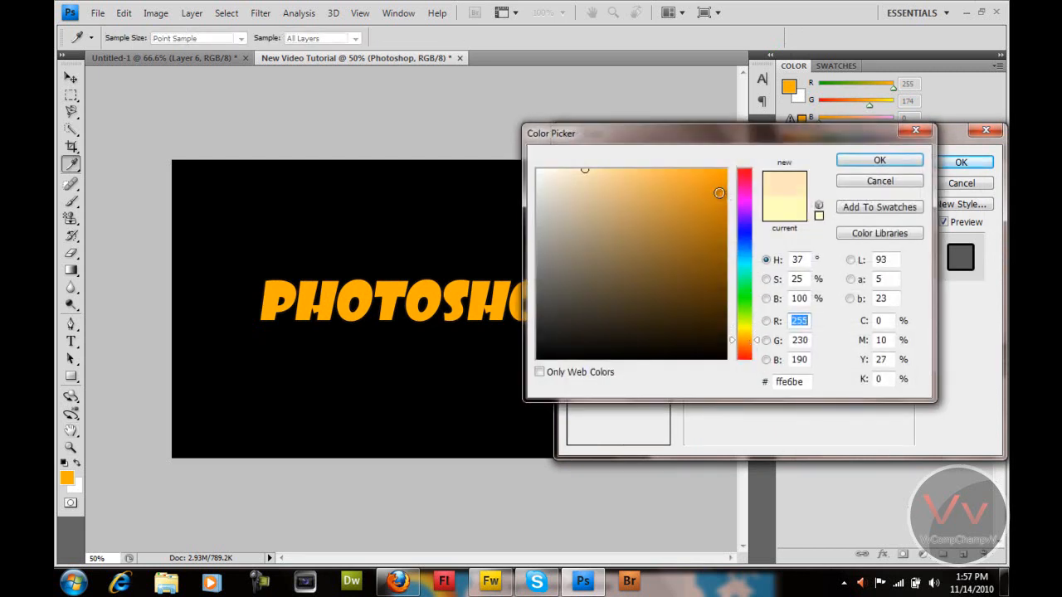
pyautogui.click(726, 171)
pyautogui.click(879, 160)
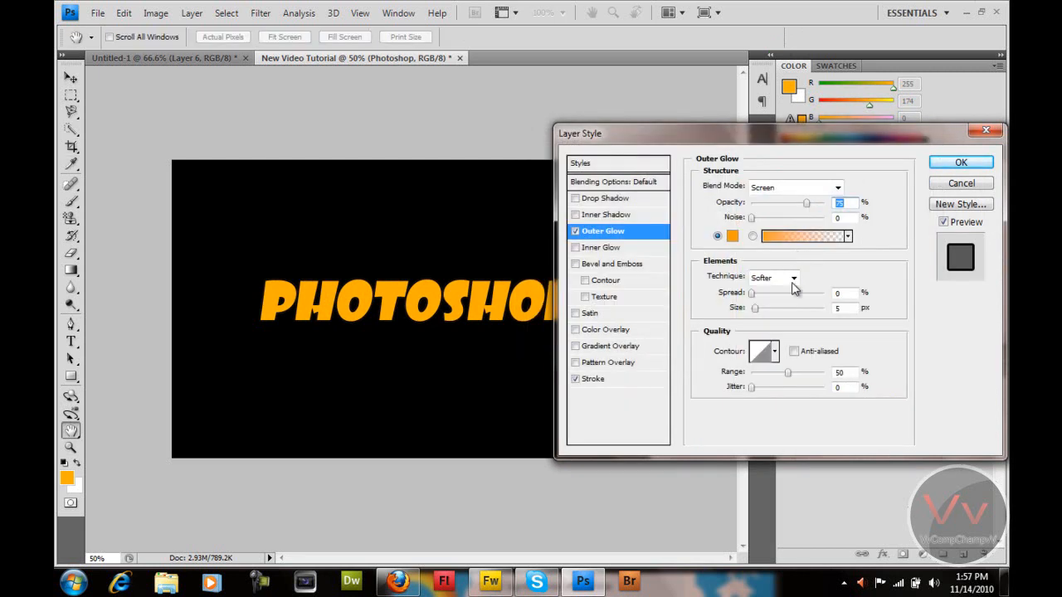
pyautogui.moveTo(759, 312); pyautogui.dragTo(770, 318)
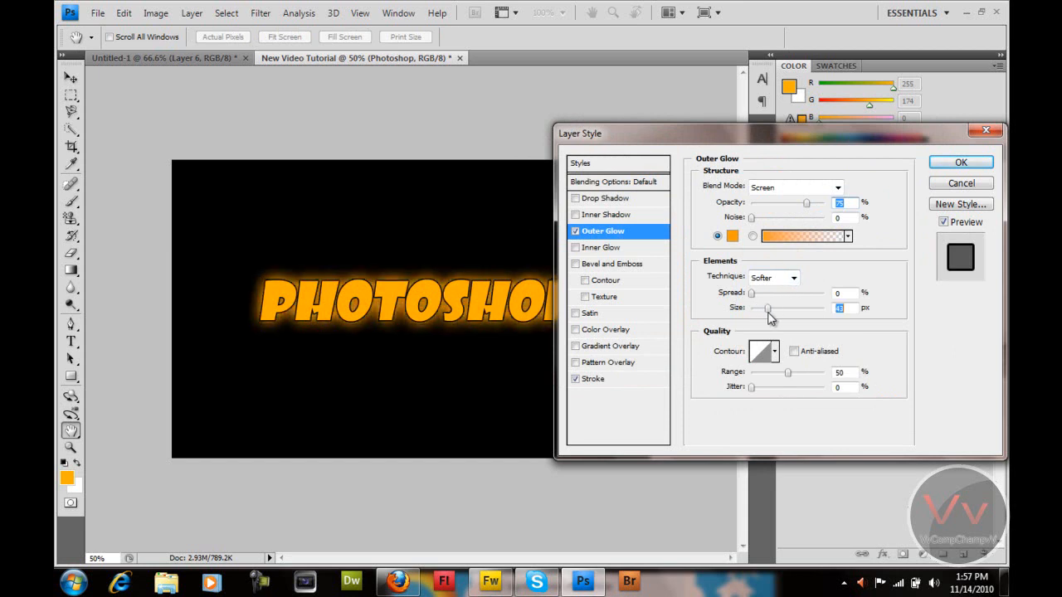
pyautogui.click(948, 166)
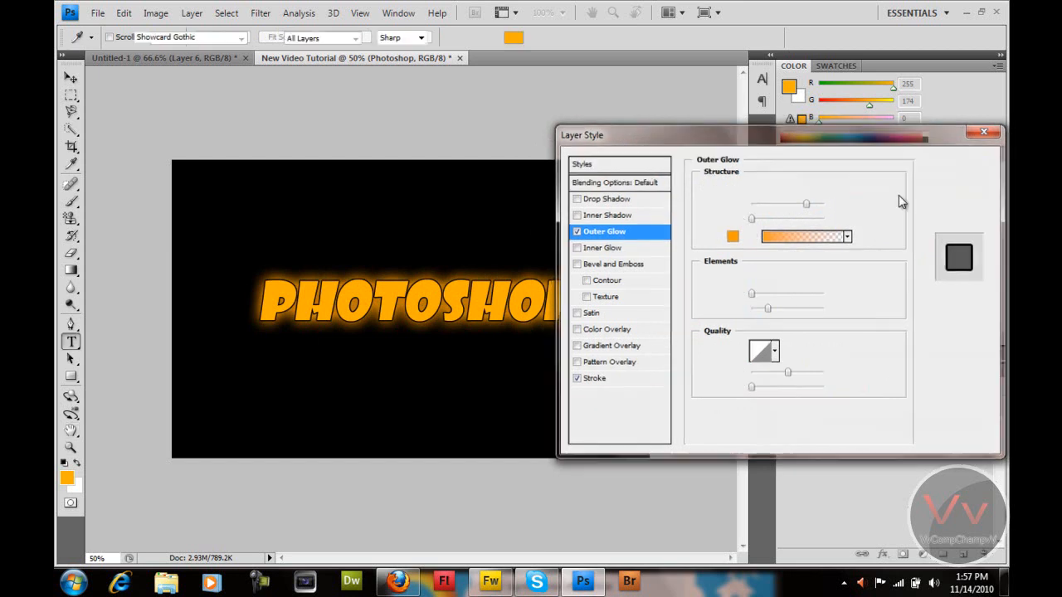
# - Add a new empty layer above the text and bring up the splatter presets for the Brush tool
pyautogui.click(962, 554)
pyautogui.click(71, 203)
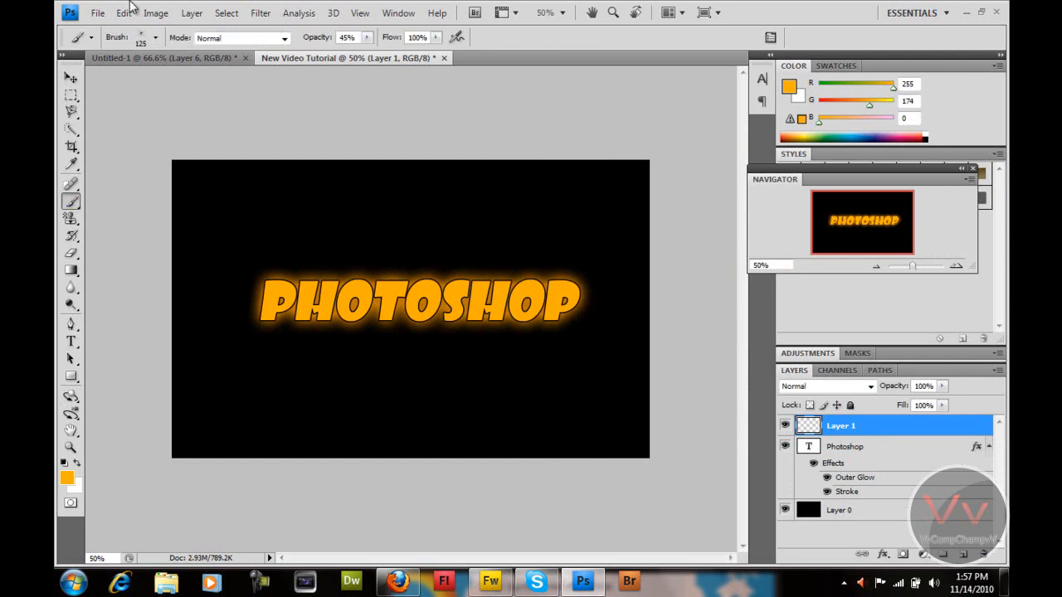
pyautogui.click(155, 38)
pyautogui.click(225, 214)
pyautogui.moveTo(226, 213); pyautogui.dragTo(227, 225)
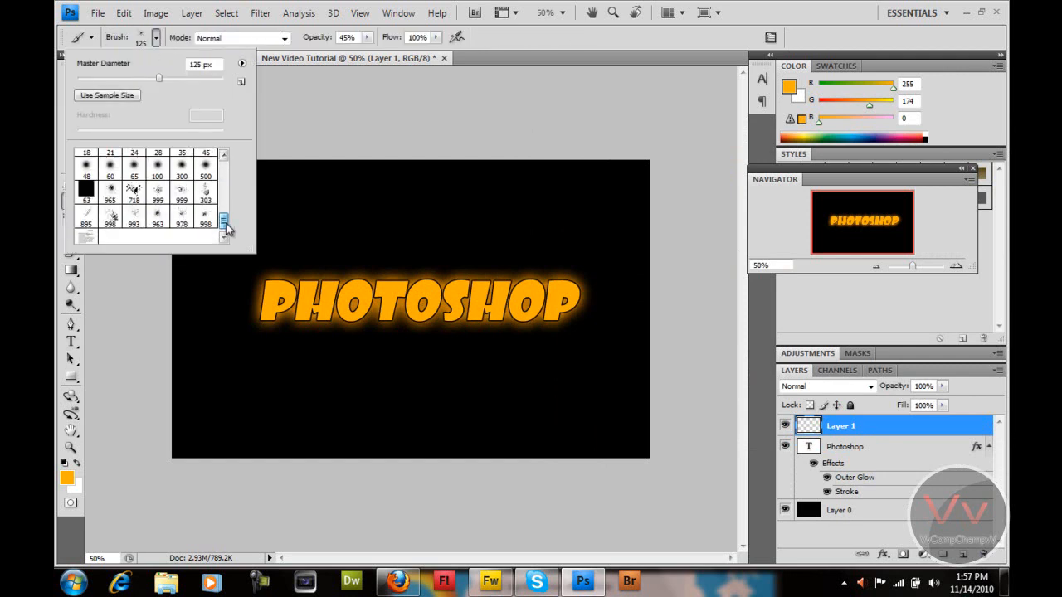
# - Try out several splatter brush presets and settle on the 718 px one
pyautogui.click(158, 217)
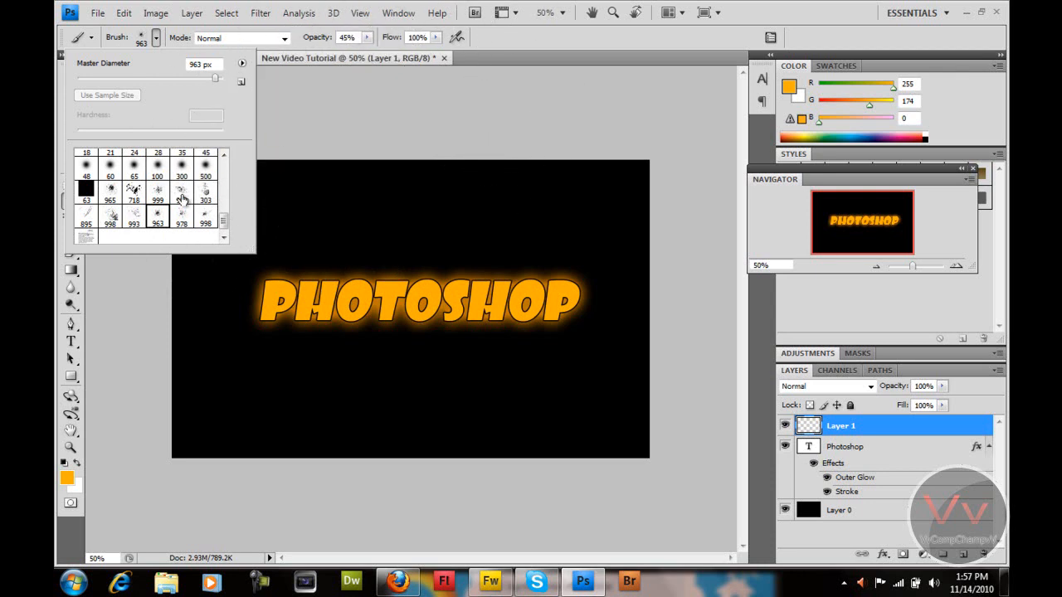
pyautogui.click(140, 194)
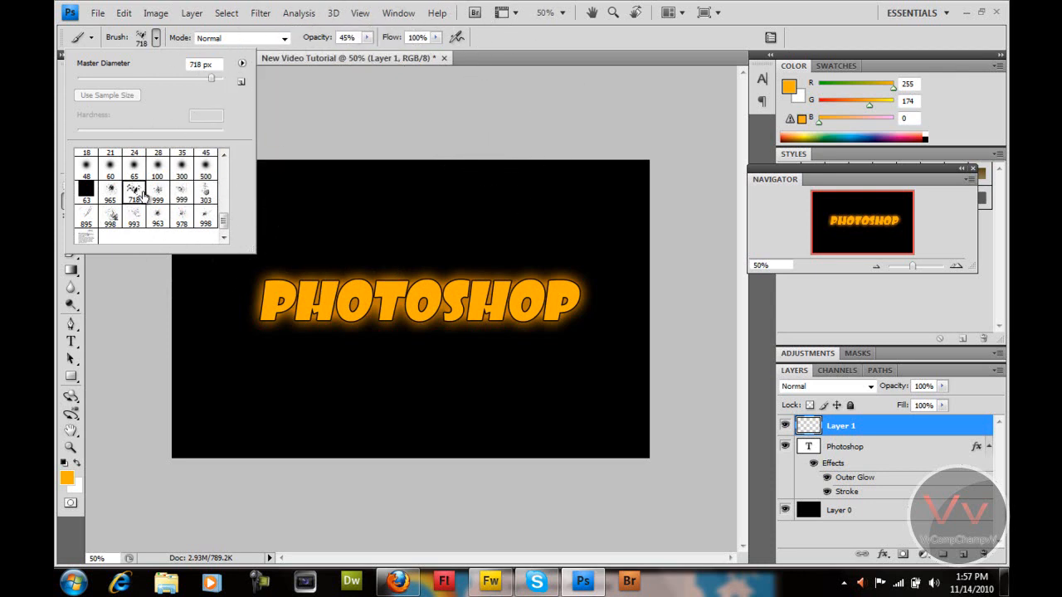
pyautogui.click(157, 192)
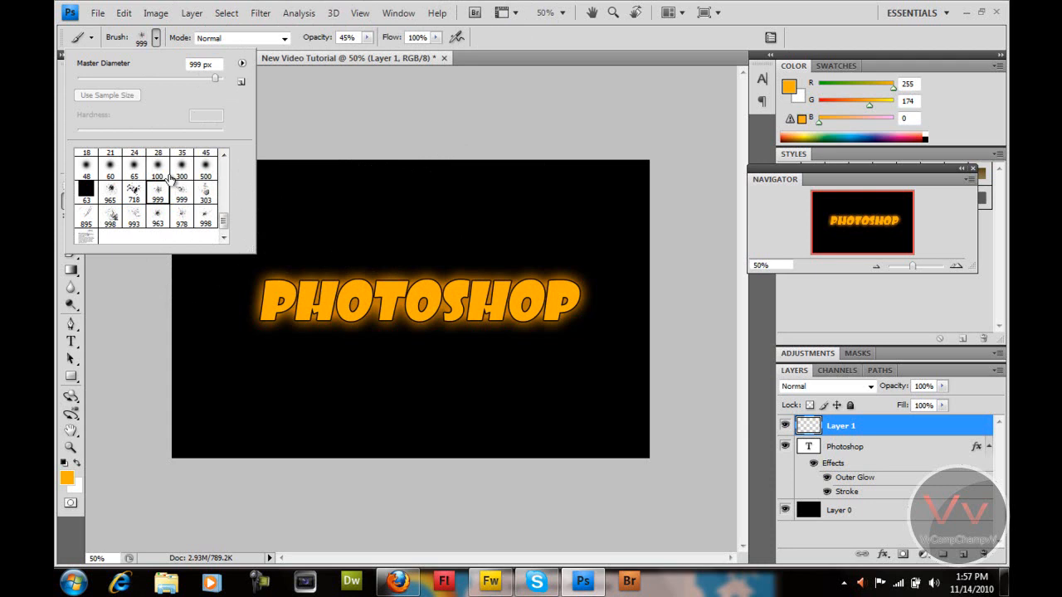
pyautogui.click(181, 193)
pyautogui.click(134, 218)
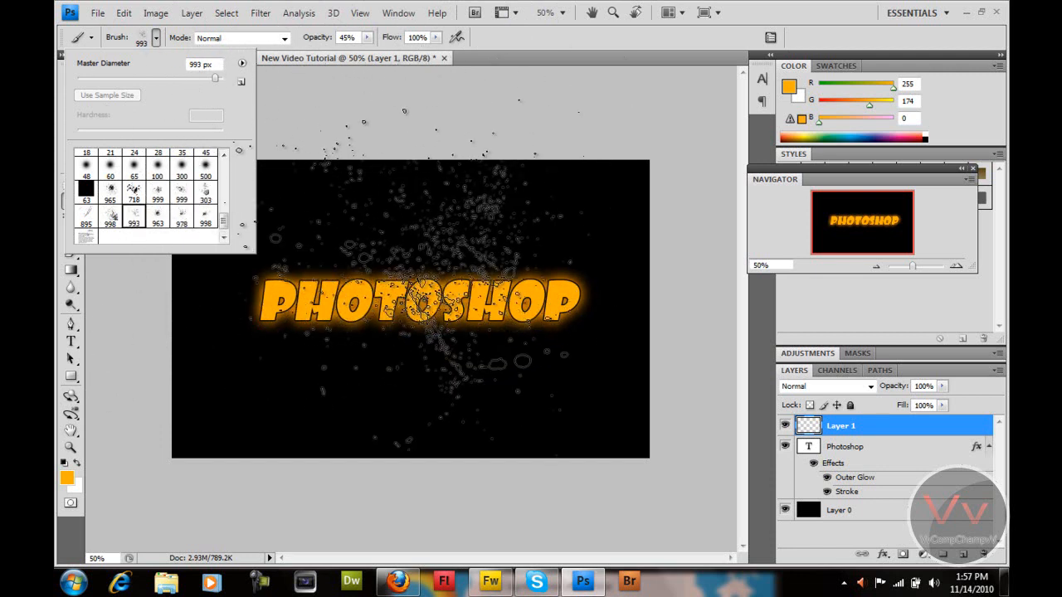
pyautogui.click(134, 191)
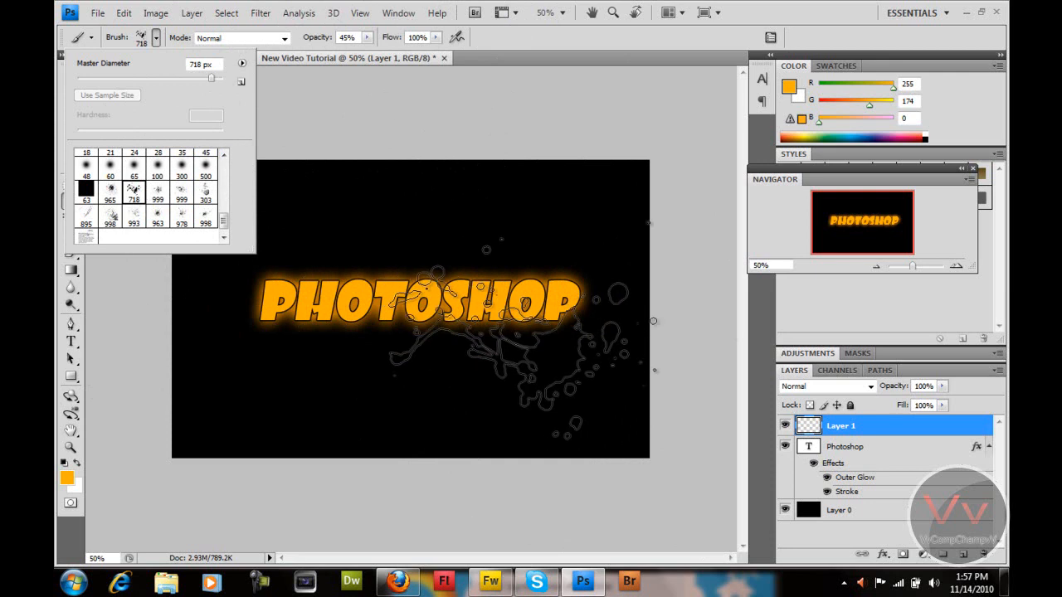
# - Close the brush presets and rename the new empty layer as Splatters
pyautogui.click(711, 35)
pyautogui.doubleClick(840, 426)
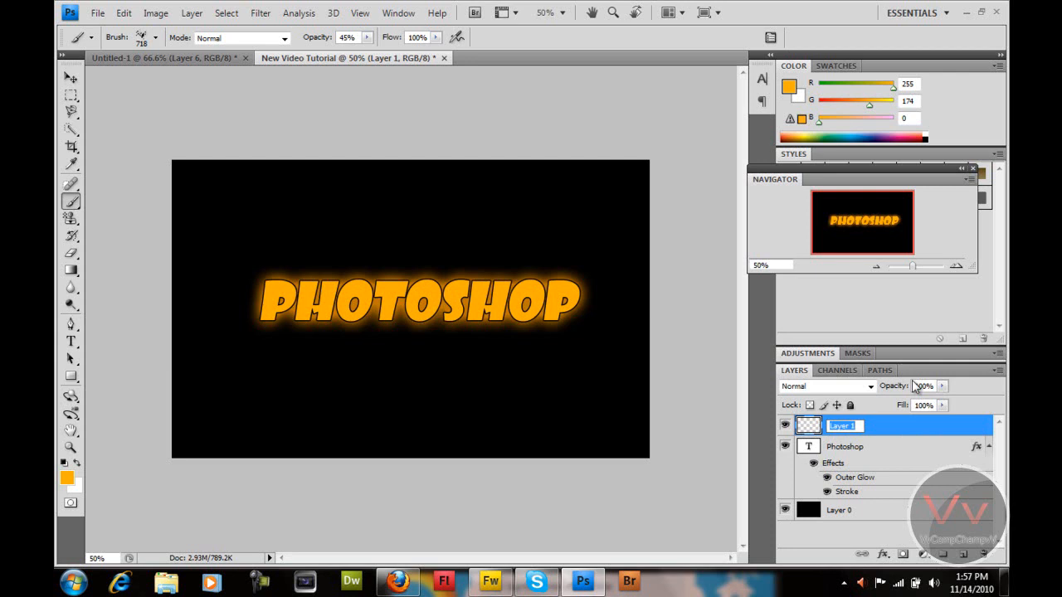
pyautogui.write('Splatters')
pyautogui.press('Return')
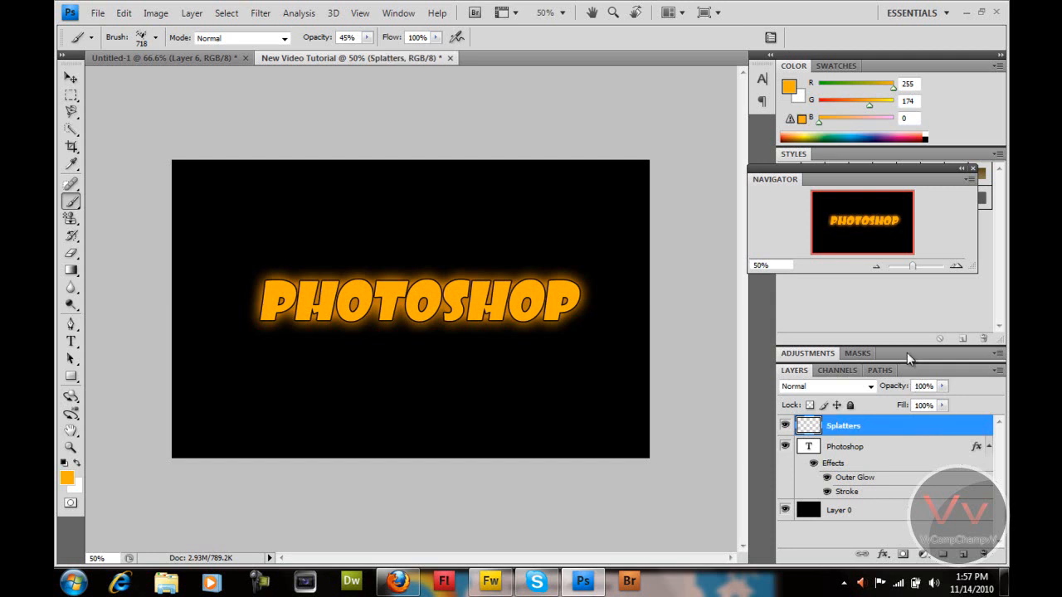
# - Load the text's outline as a selection and stamp a grey splatter (RGB 125, 125, 125) over the last letters
pyautogui.click(67, 479)
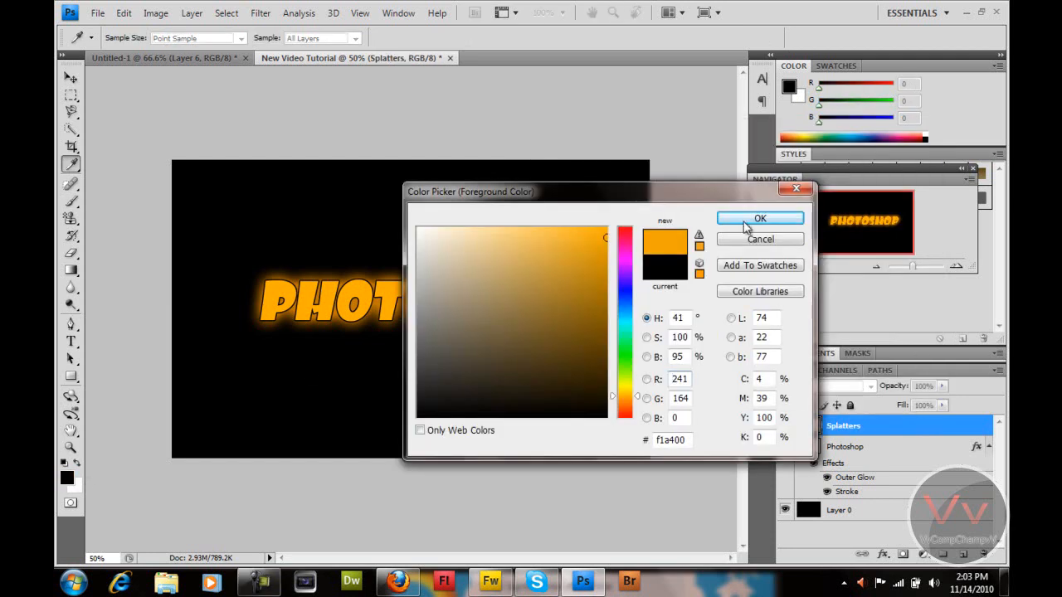
pyautogui.moveTo(531, 332); pyautogui.dragTo(417, 324)
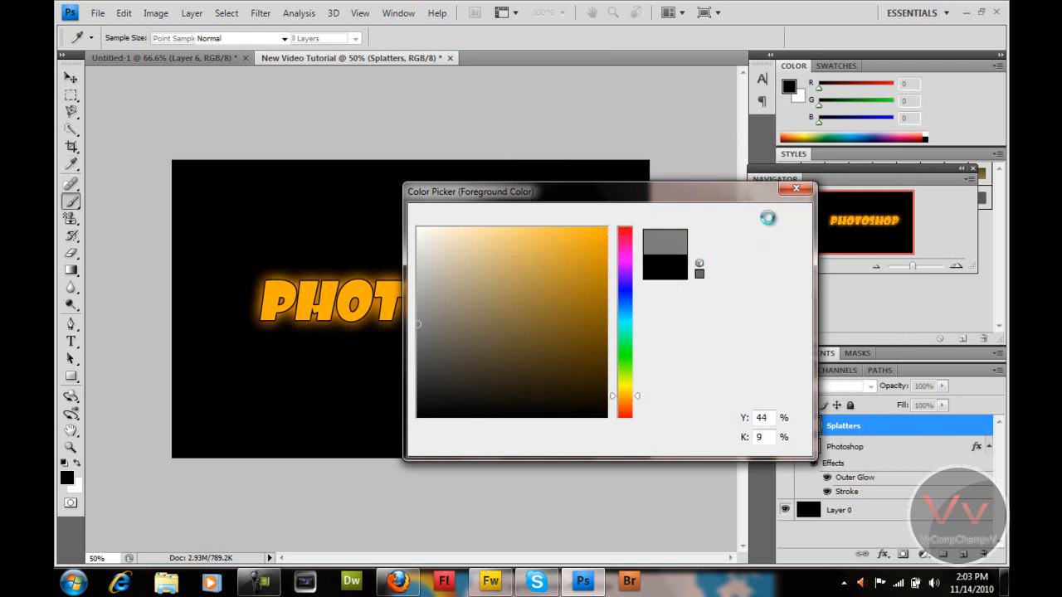
pyautogui.click(760, 218)
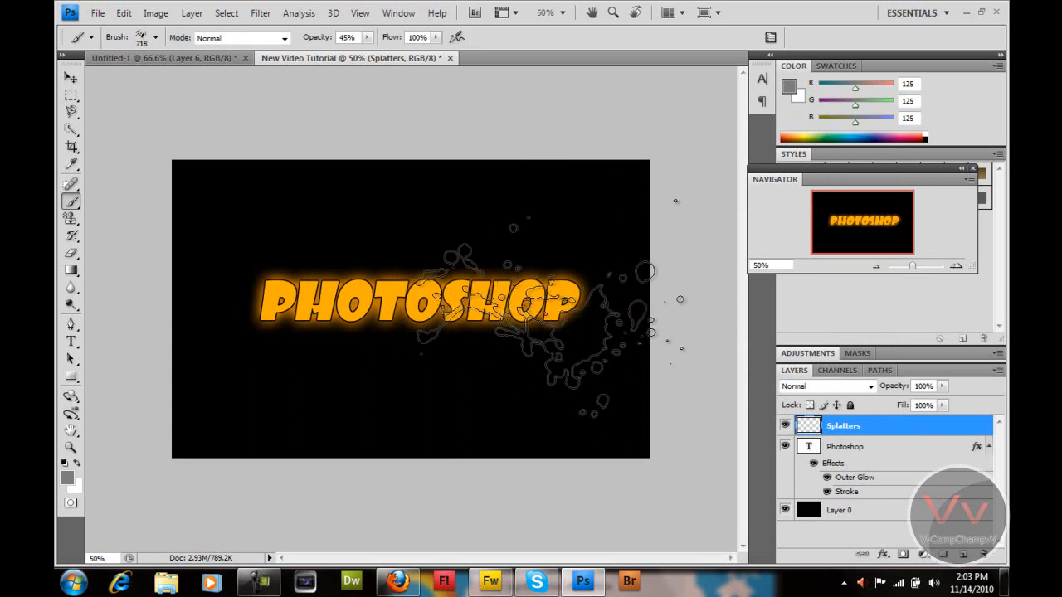
pyautogui.keyDown('ctrl'); pyautogui.click(809, 448); pyautogui.keyUp('ctrl')
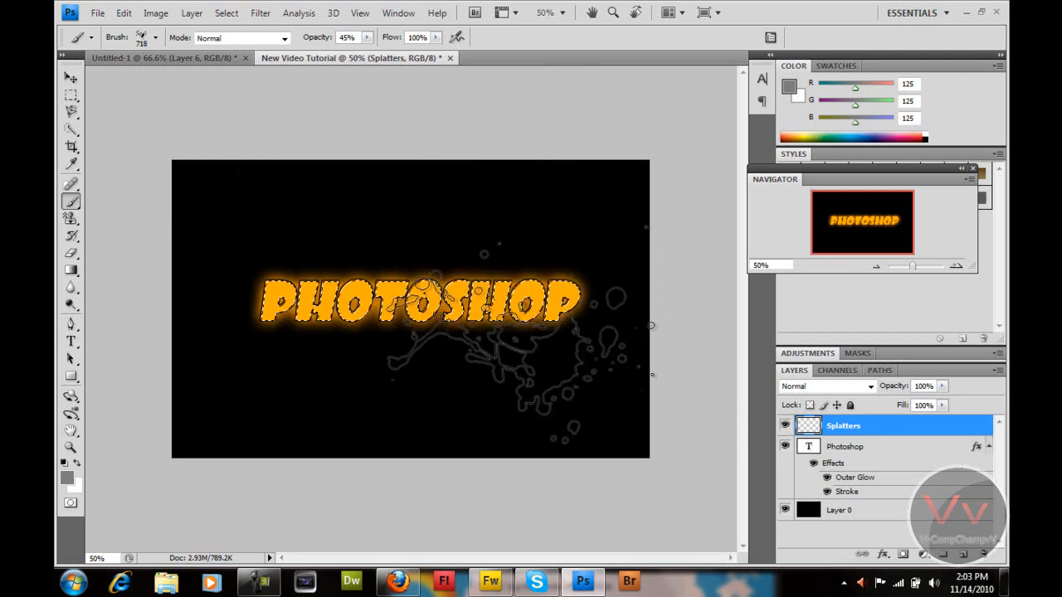
pyautogui.click(539, 348)
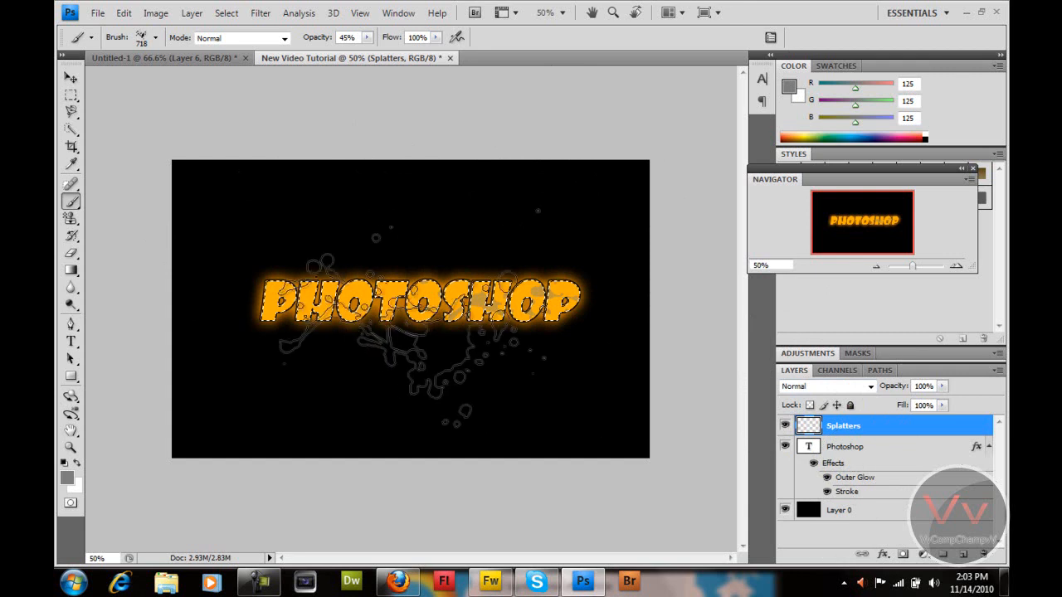
# - Set the foreground colour to red (RGB 255, 0, 0) and stamp splatters over the first letters of the text
pyautogui.click(62, 476)
pyautogui.moveTo(628, 307); pyautogui.dragTo(606, 227)
pyautogui.click(586, 255)
pyautogui.click(760, 218)
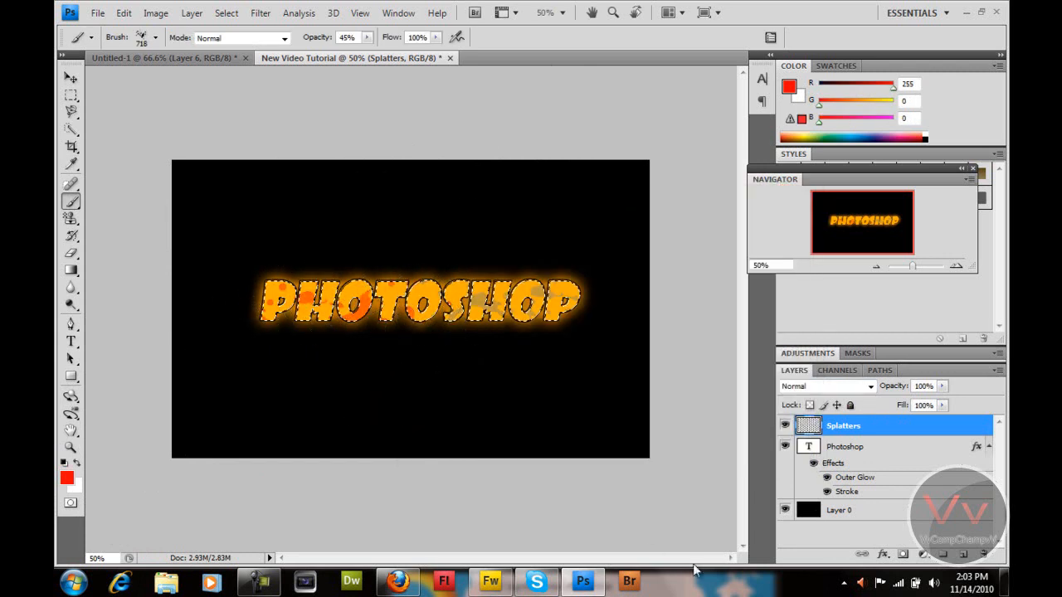
# - Set the foreground colour to green (RGB 36, 255, 0) and stamp splatters over the middle letters of the text
pyautogui.click(66, 478)
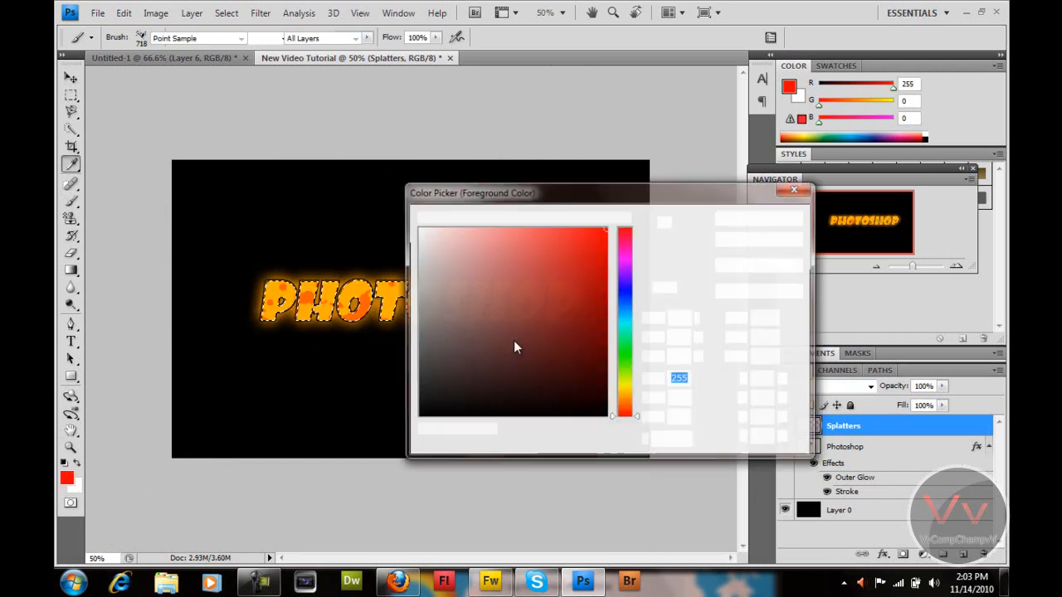
pyautogui.click(521, 326)
pyautogui.click(624, 351)
pyautogui.moveTo(627, 354); pyautogui.dragTo(603, 209)
pyautogui.click(623, 358)
pyautogui.moveTo(610, 305); pyautogui.dragTo(618, 222)
pyautogui.click(760, 219)
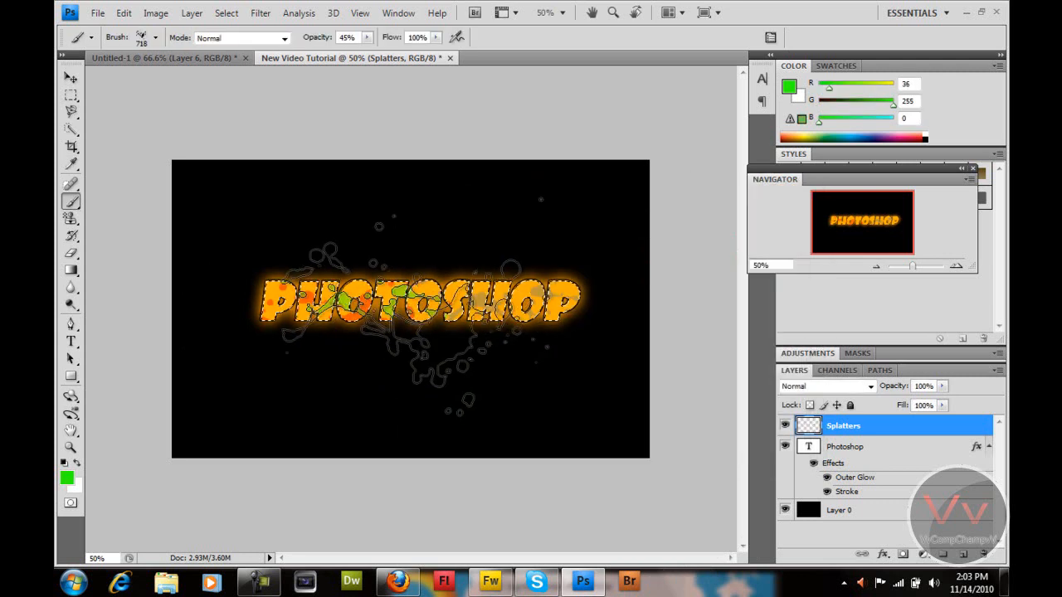
# - Try lower opacities for the Splatters layer and settle on 91%
pyautogui.moveTo(896, 387); pyautogui.dragTo(890, 389)
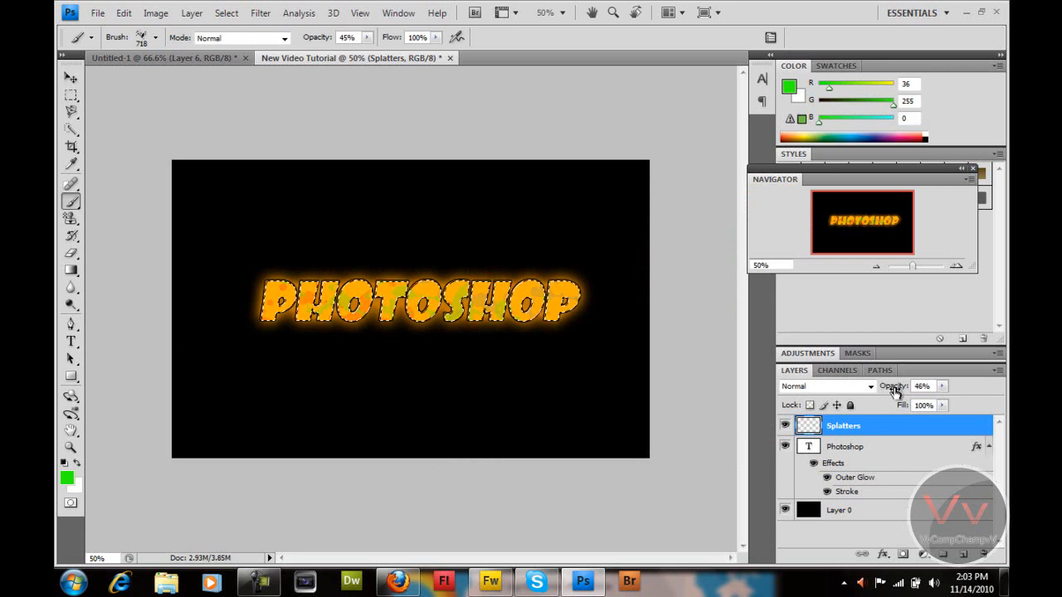
pyautogui.moveTo(898, 387); pyautogui.dragTo(907, 389)
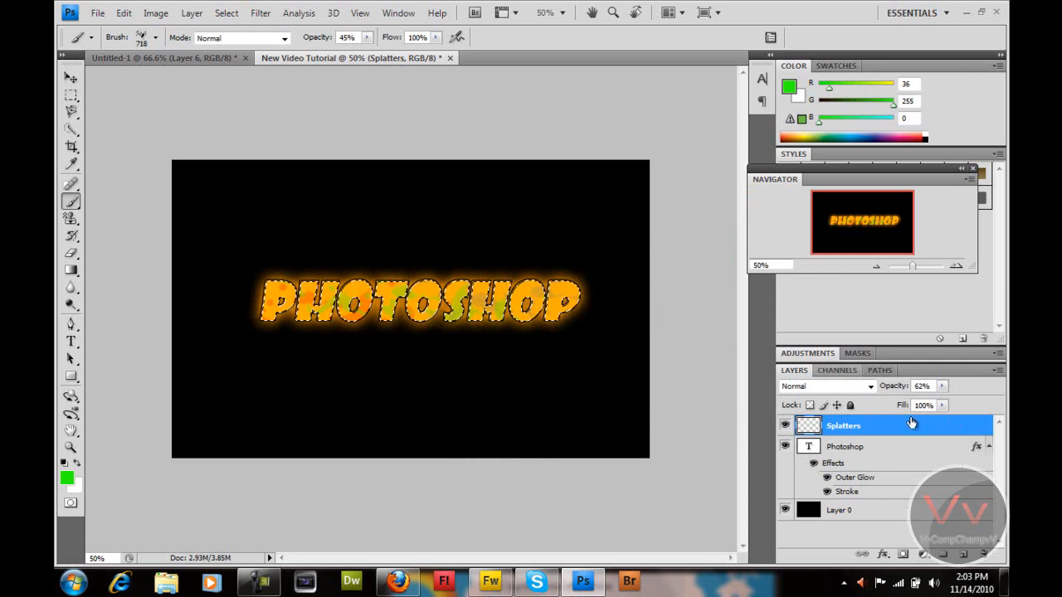
pyautogui.moveTo(940, 386); pyautogui.dragTo(967, 407)
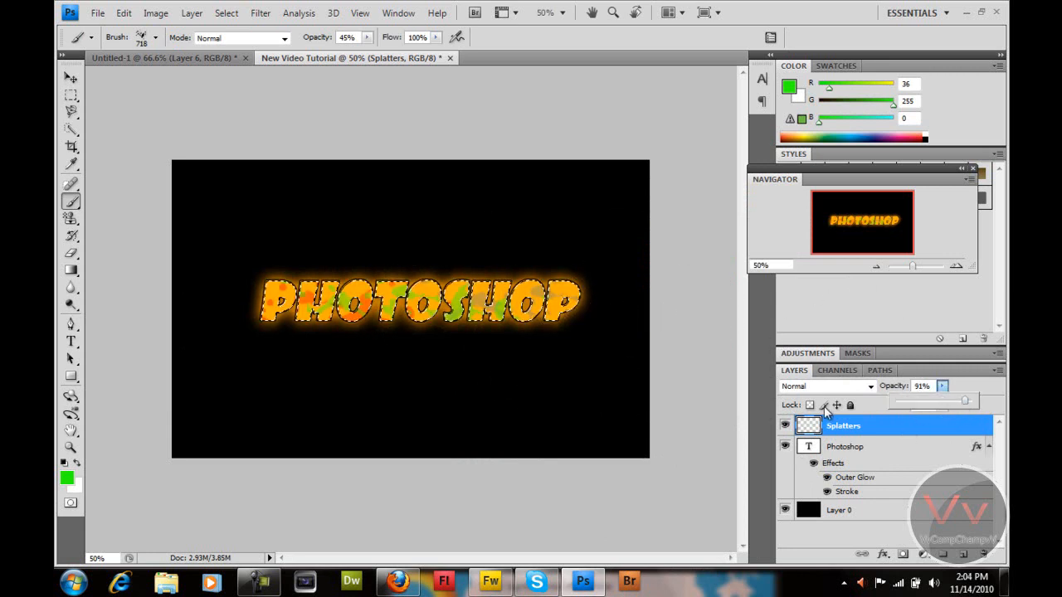
# - Stamp dark grey splatters (RGB 78, 78, 78) across the letters and deselect the text outline
pyautogui.click(66, 477)
pyautogui.moveTo(495, 324)
pyautogui.mouseDown()
pyautogui.moveTo(427, 328)
pyautogui.moveTo(415, 315)
pyautogui.moveTo(465, 305)
pyautogui.moveTo(391, 387)
pyautogui.moveTo(393, 398)
pyautogui.mouseUp()
pyautogui.moveTo(471, 338); pyautogui.dragTo(343, 358)
pyautogui.click(760, 218)
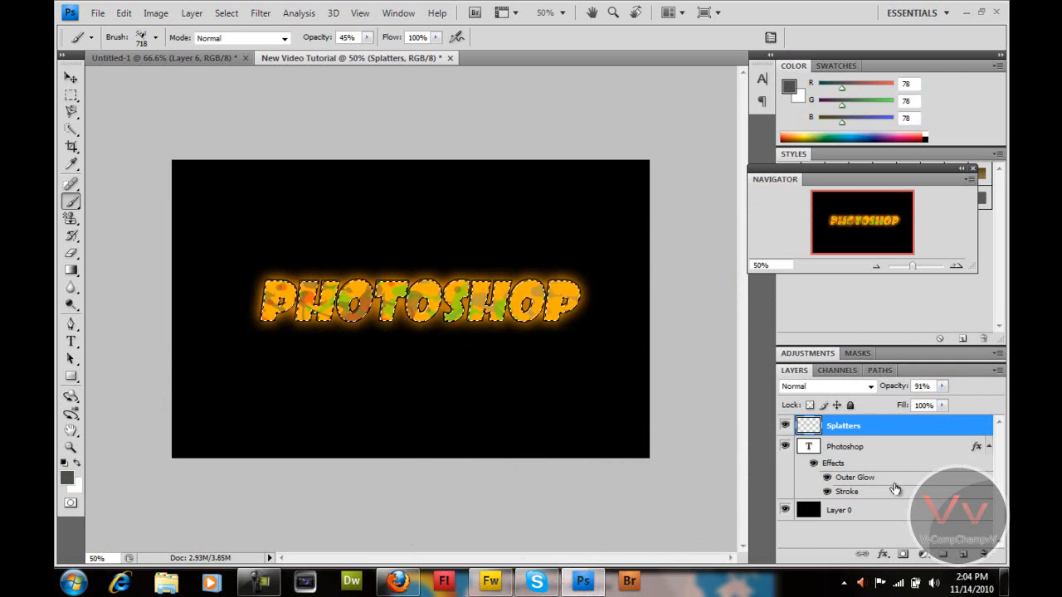
pyautogui.hotkey('ctrl', 'd')
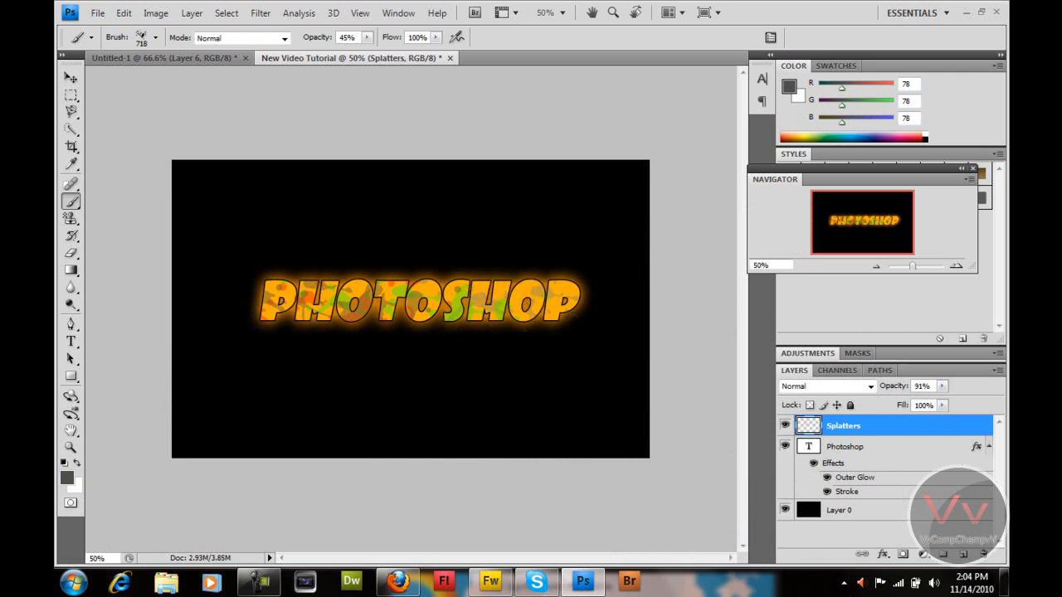
# - Open the Chrome sketch filter on the Photoshop text layer, allowing the type to be rasterized
pyautogui.click(893, 453)
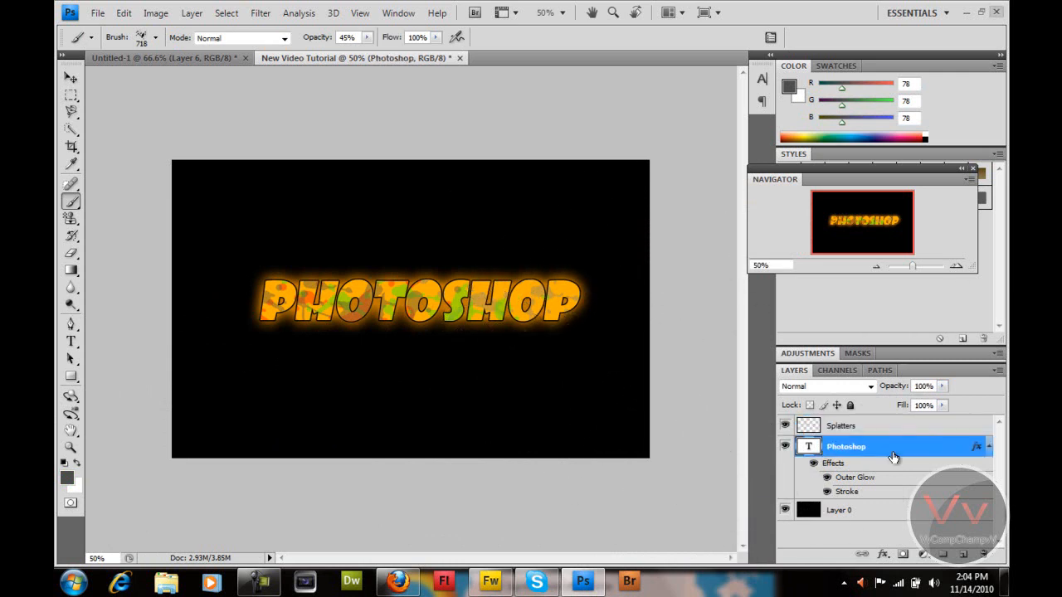
pyautogui.click(260, 13)
pyautogui.moveTo(371, 256)
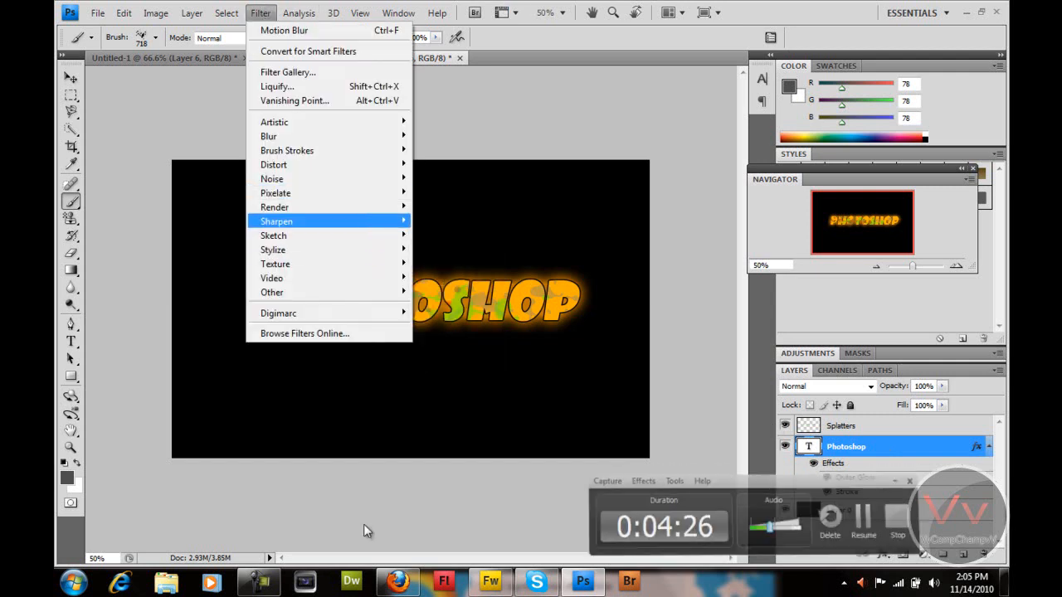
pyautogui.click(261, 13)
pyautogui.click(260, 12)
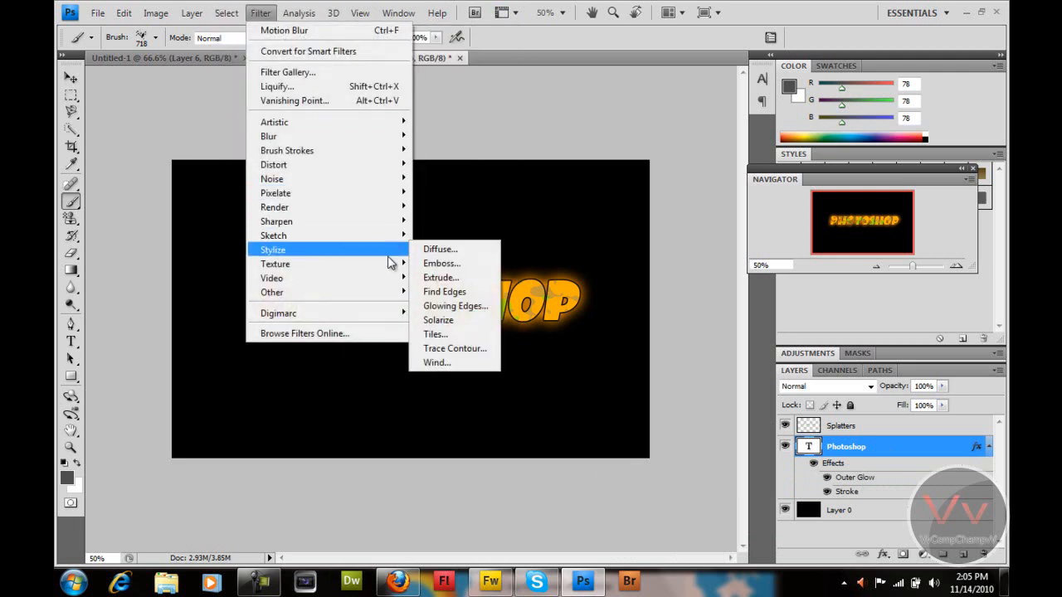
pyautogui.moveTo(393, 241)
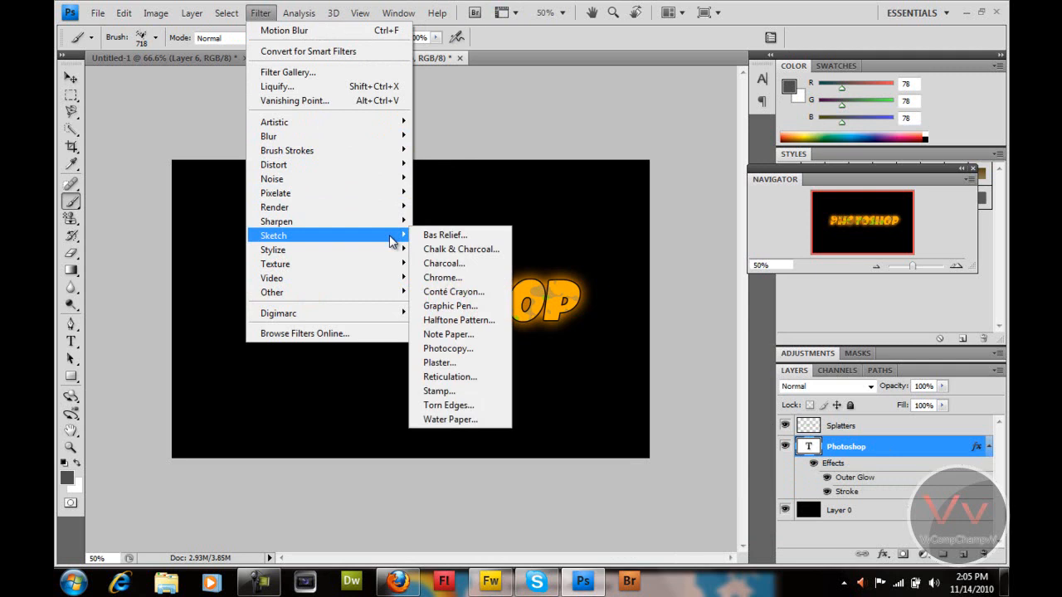
pyautogui.click(496, 279)
pyautogui.click(501, 235)
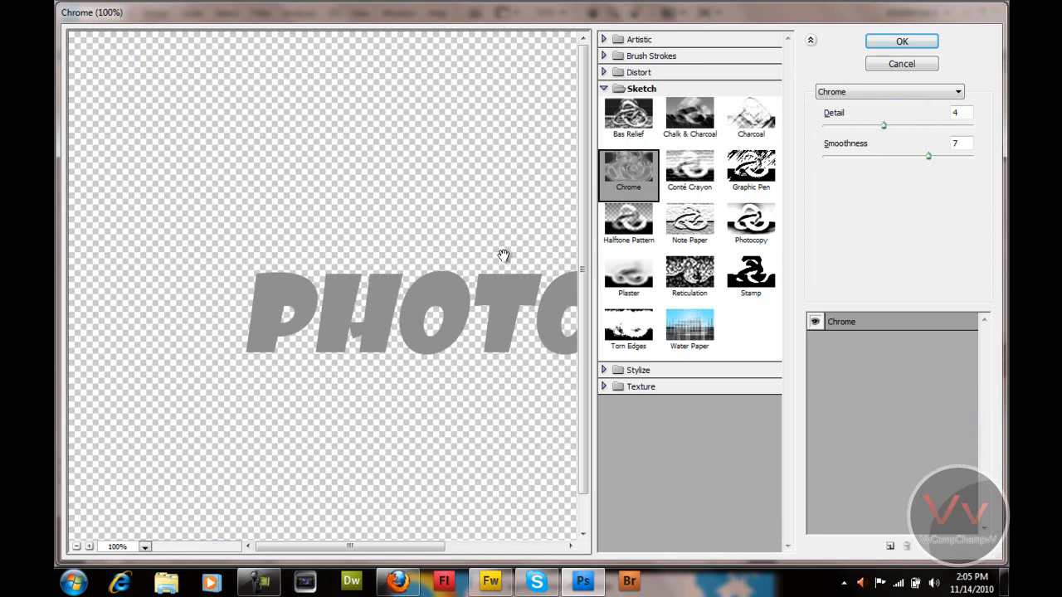
pyautogui.moveTo(415, 18); pyautogui.dragTo(449, 47)
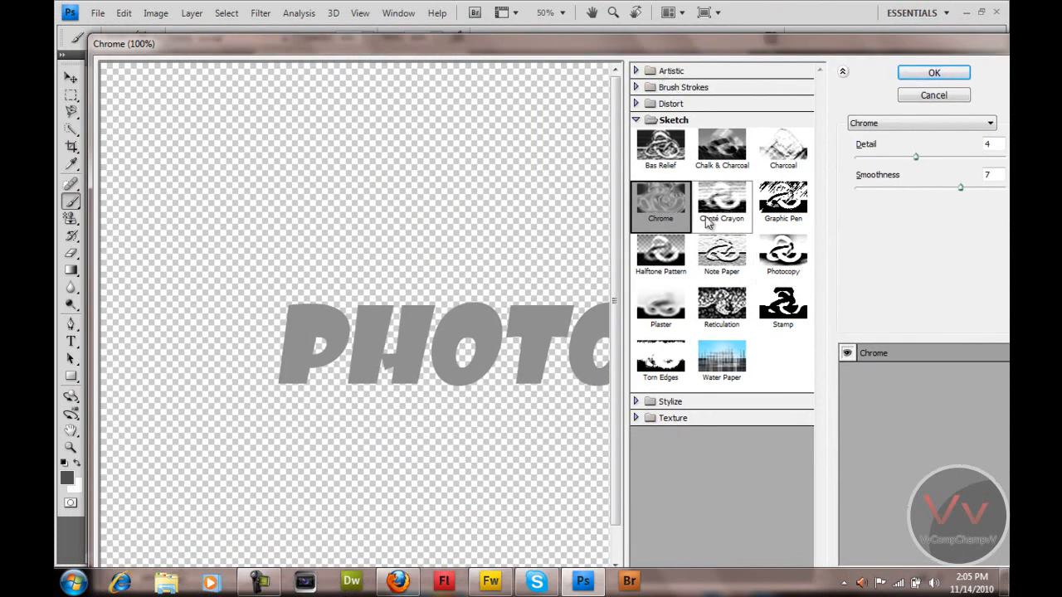
# - Switch the filter to the Patchwork texture, comparing it with Stained Glass
pyautogui.click(645, 125)
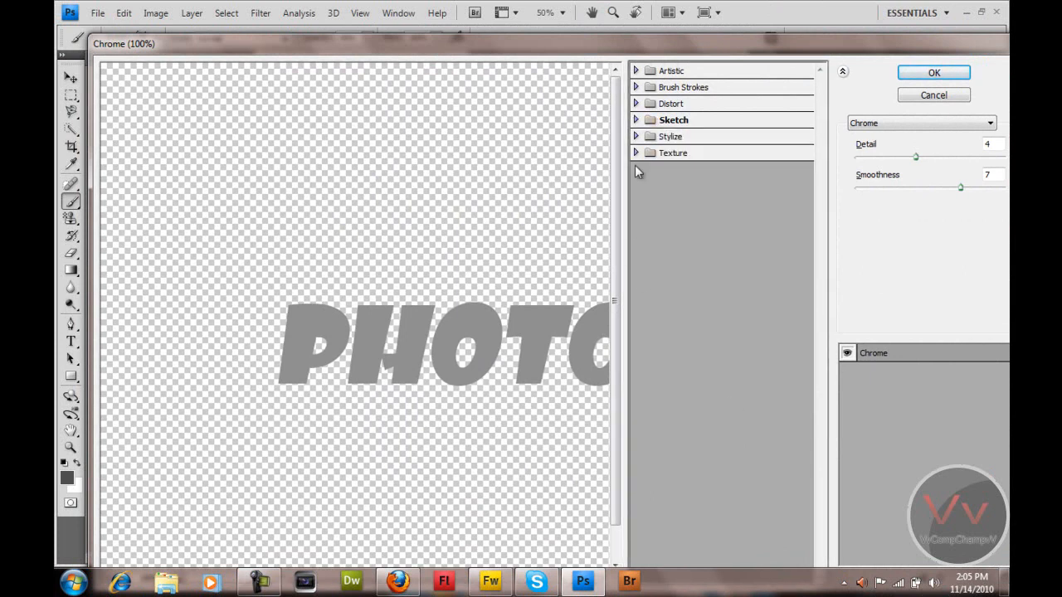
pyautogui.click(647, 156)
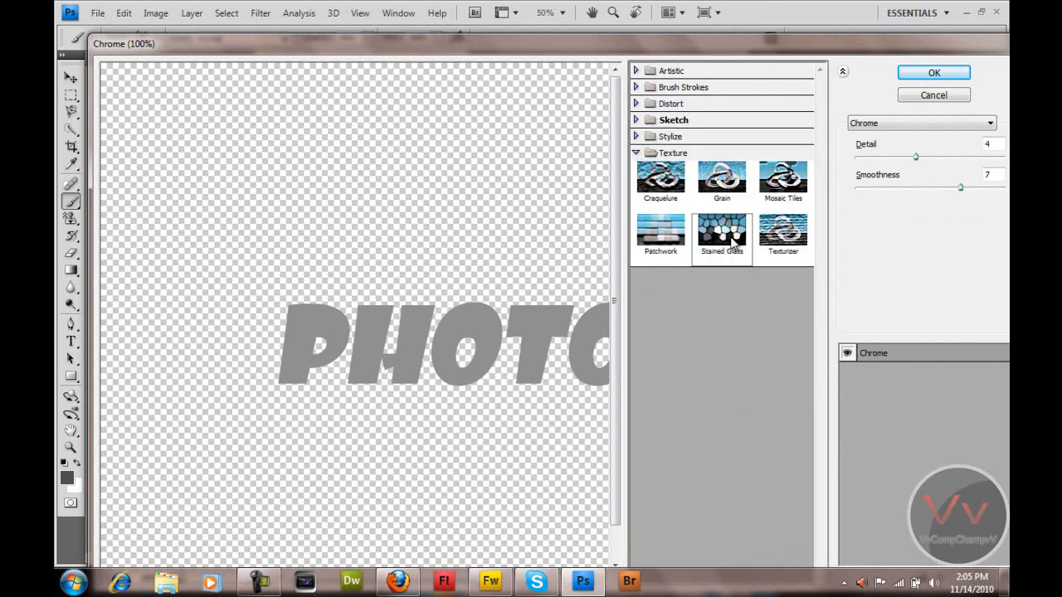
pyautogui.click(667, 242)
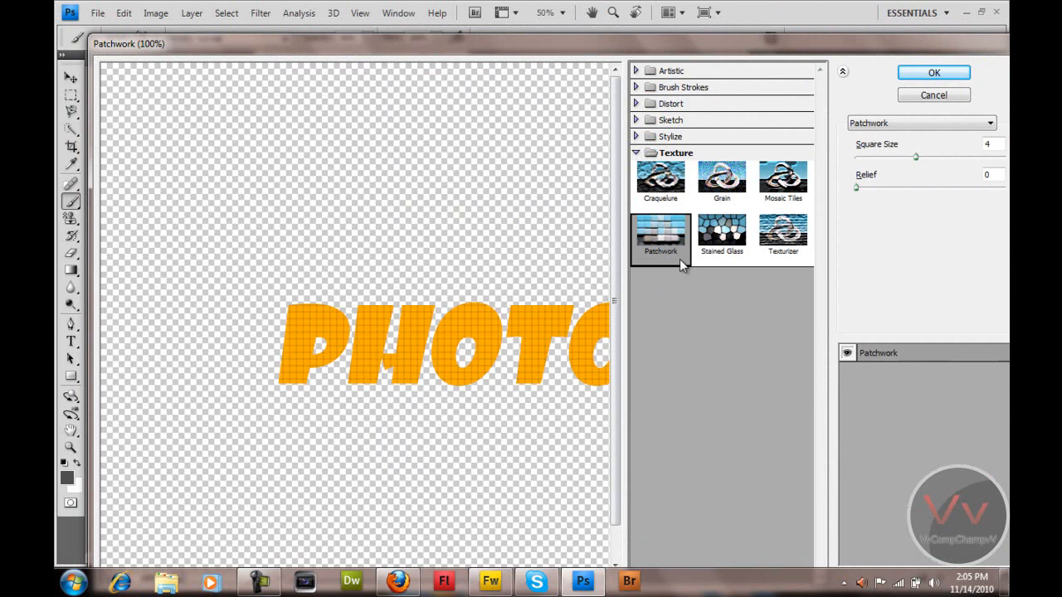
pyautogui.click(721, 232)
pyautogui.click(637, 243)
# - Set the Patchwork filter to square size 5 and relief 0, and apply it to the text
pyautogui.moveTo(898, 180); pyautogui.dragTo(860, 190)
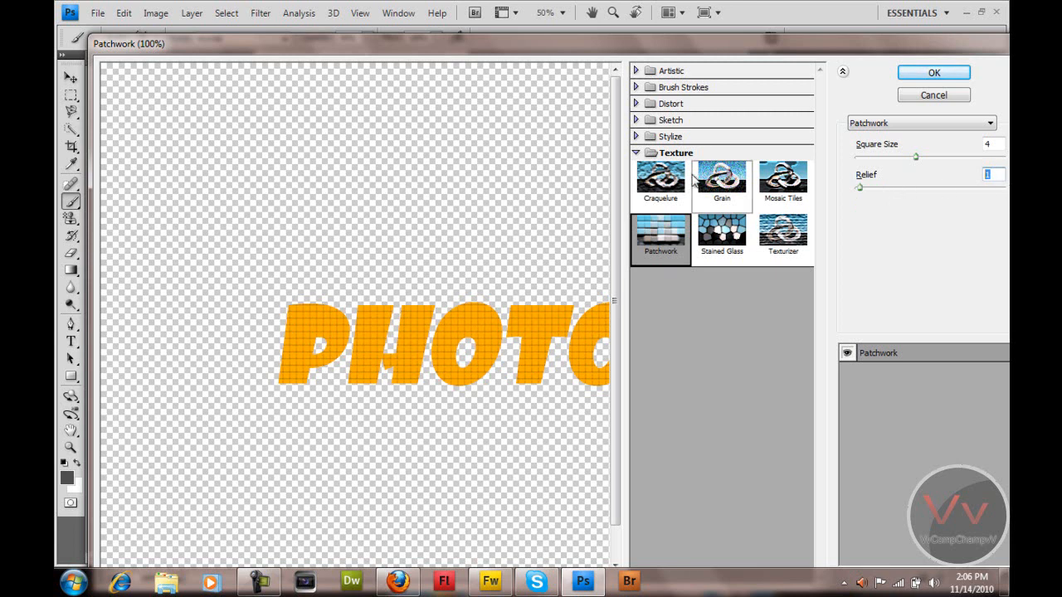
pyautogui.write('0')
pyautogui.click(878, 157)
pyautogui.moveTo(877, 162)
pyautogui.mouseDown()
pyautogui.moveTo(910, 163)
pyautogui.moveTo(884, 161)
pyautogui.mouseUp()
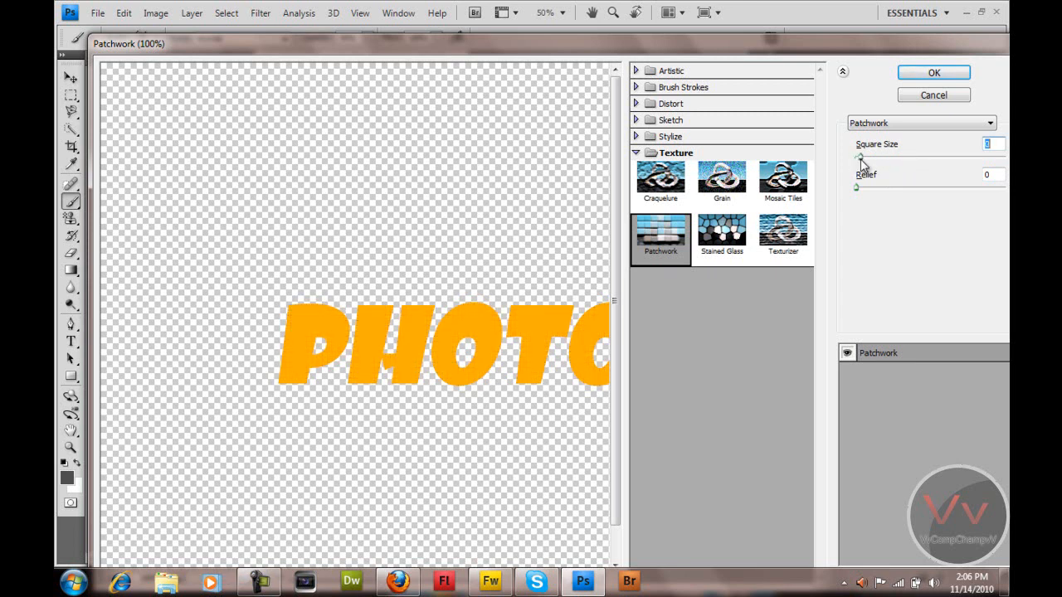
pyautogui.moveTo(860, 159); pyautogui.dragTo(870, 166)
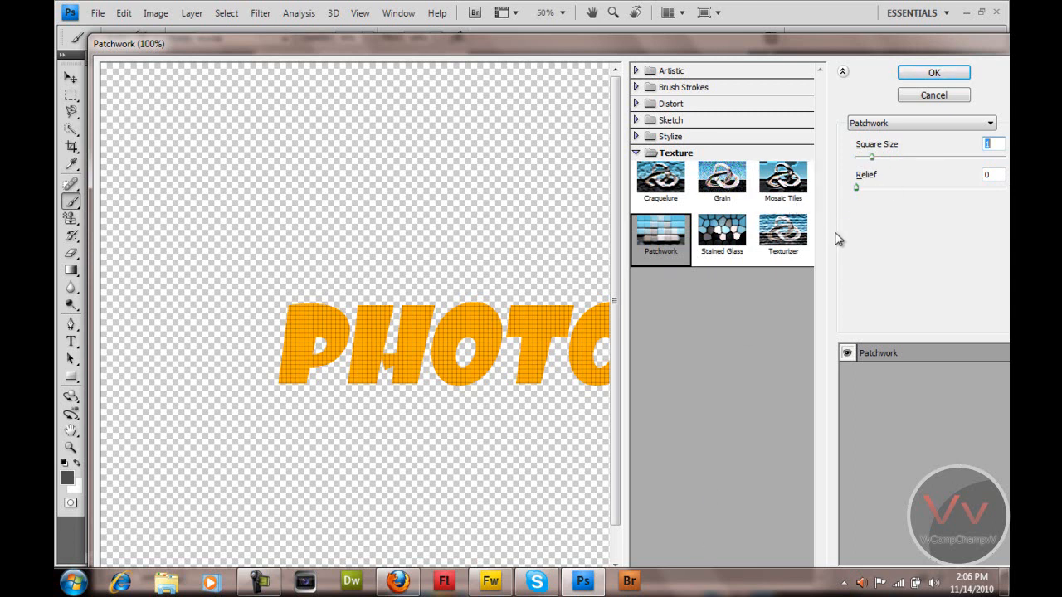
pyautogui.write('5')
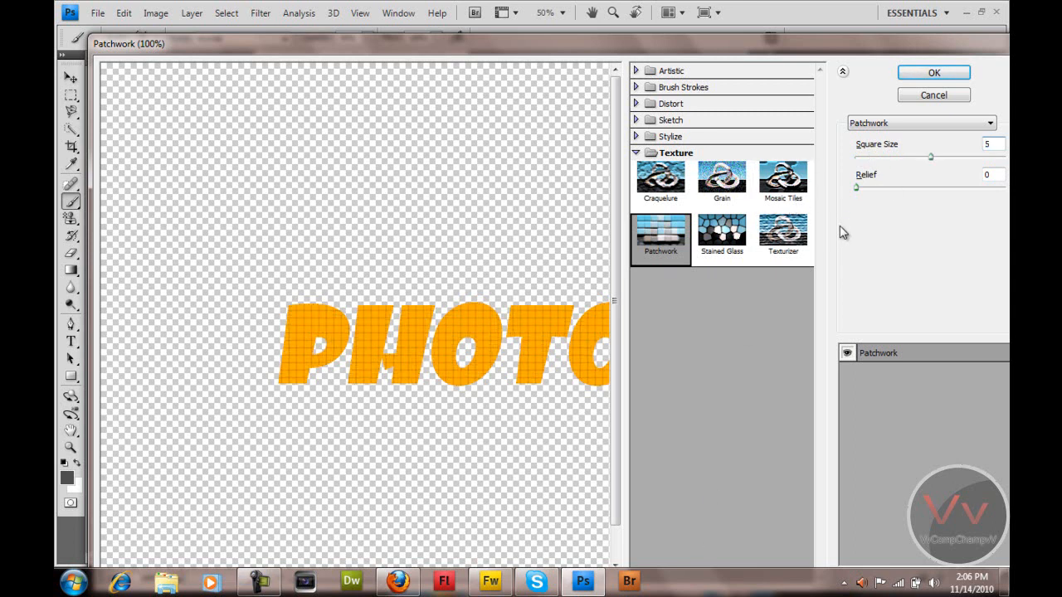
pyautogui.click(927, 75)
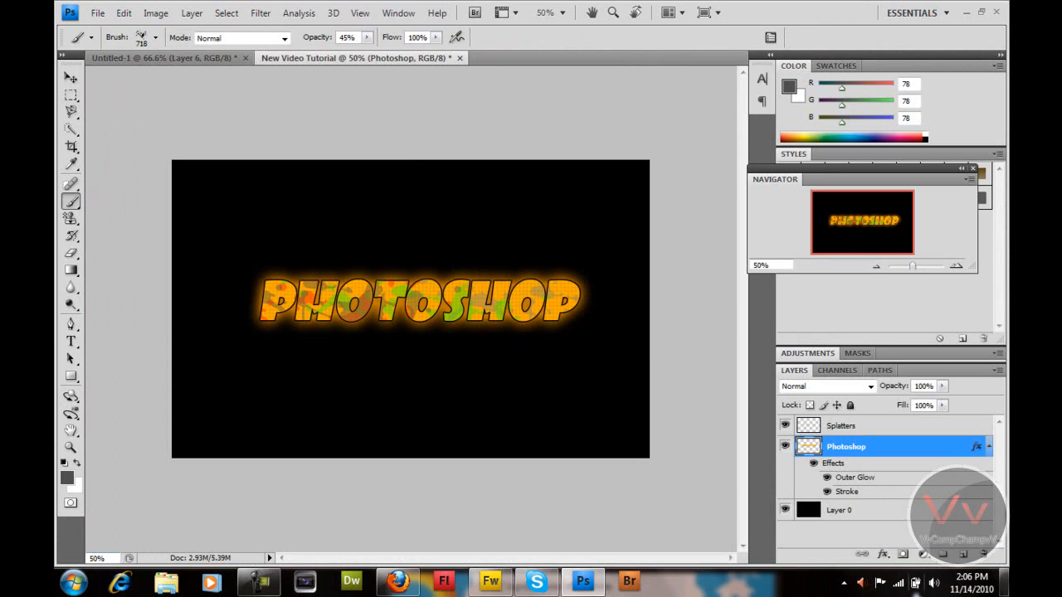
# - Merge the Splatters and Photoshop layers into one layer
pyautogui.click(862, 428)
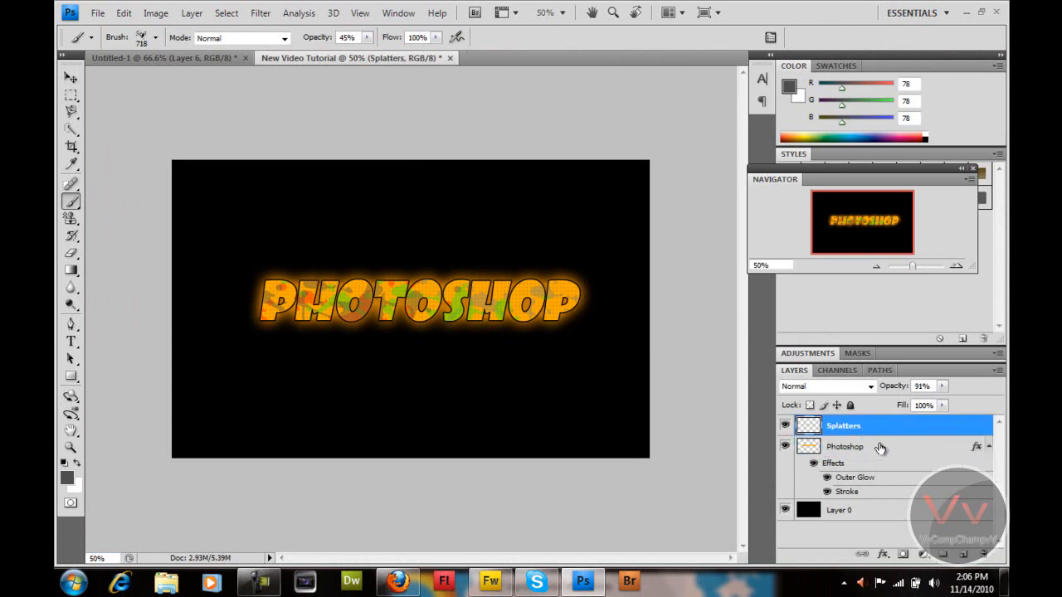
pyautogui.keyDown('shift'); pyautogui.click(878, 448); pyautogui.keyUp('shift')
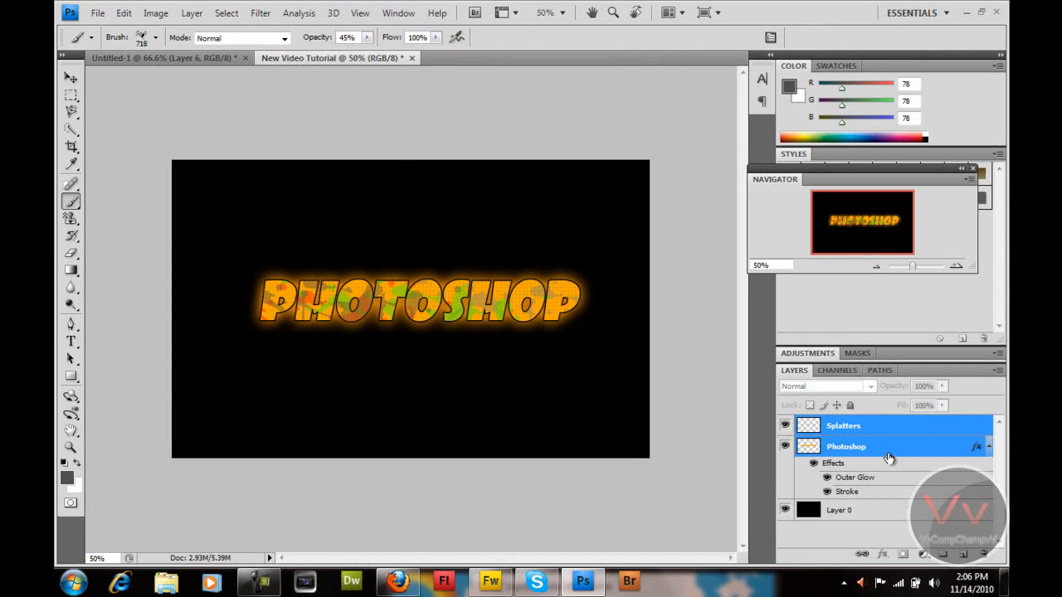
pyautogui.rightClick(887, 455)
pyautogui.click(886, 408)
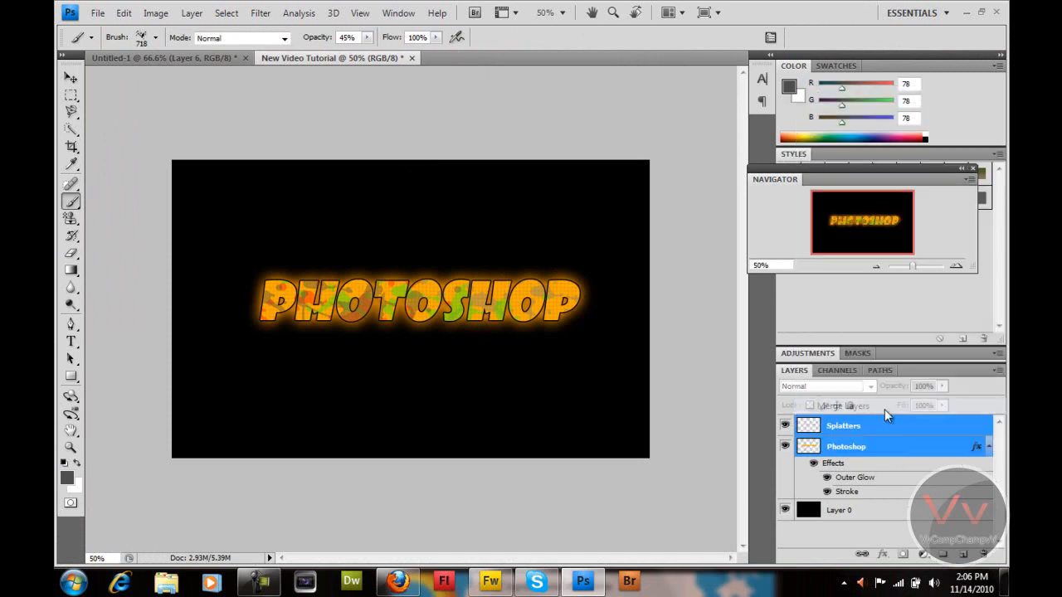
# - Move the merged text slightly lower on the canvas and compare it with the finished example in Untitled-1
pyautogui.click(70, 78)
pyautogui.moveTo(381, 225); pyautogui.dragTo(386, 196)
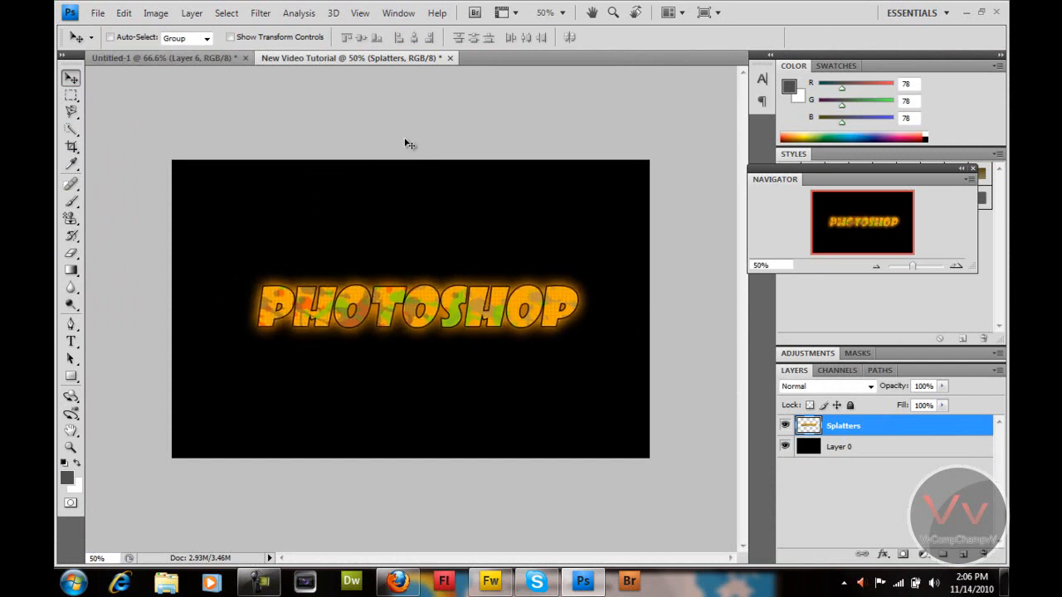
pyautogui.click(187, 60)
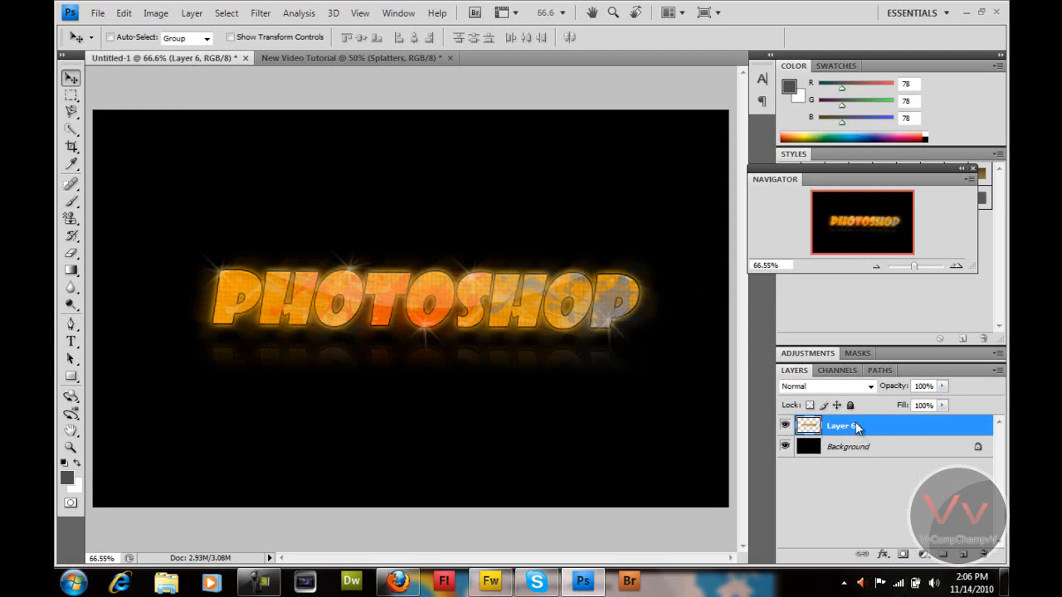
pyautogui.click(364, 60)
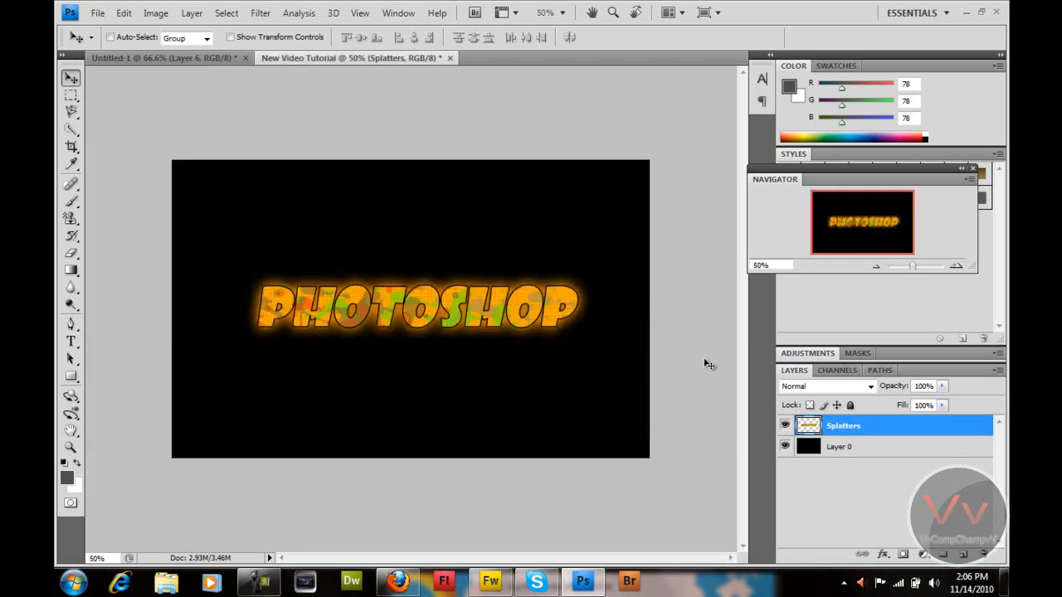
# - Duplicate the Splatters layer twice, as Splatters copy and Splatters copy 2
pyautogui.rightClick(860, 427)
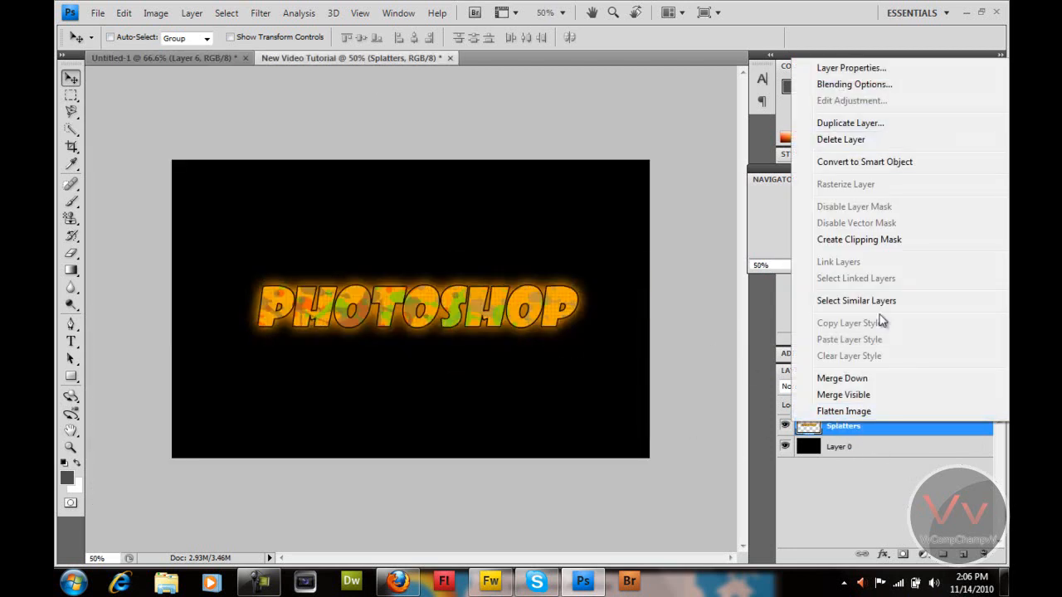
pyautogui.click(879, 124)
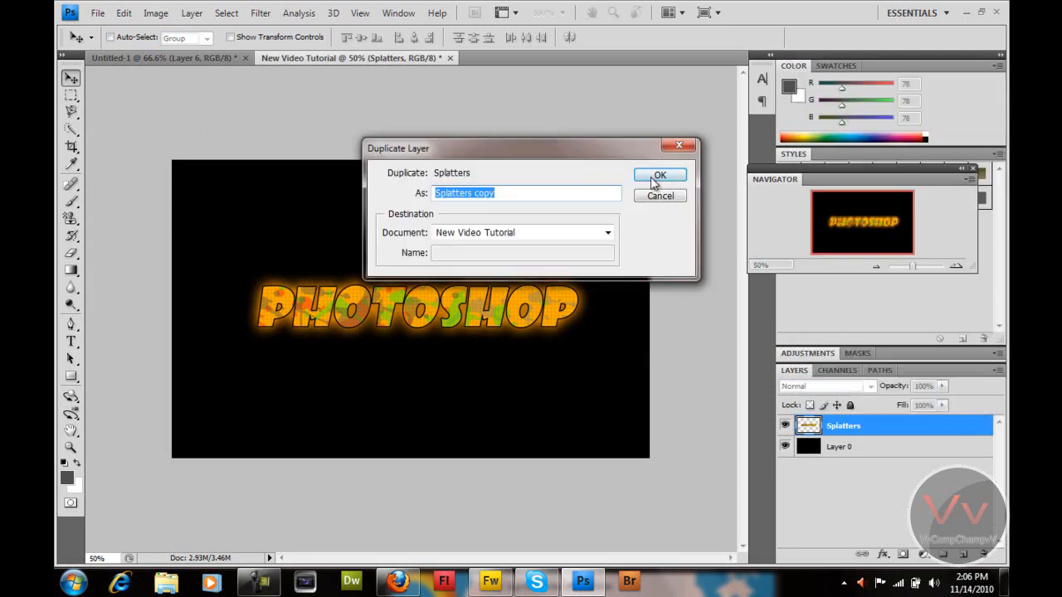
pyautogui.click(664, 175)
pyautogui.rightClick(895, 424)
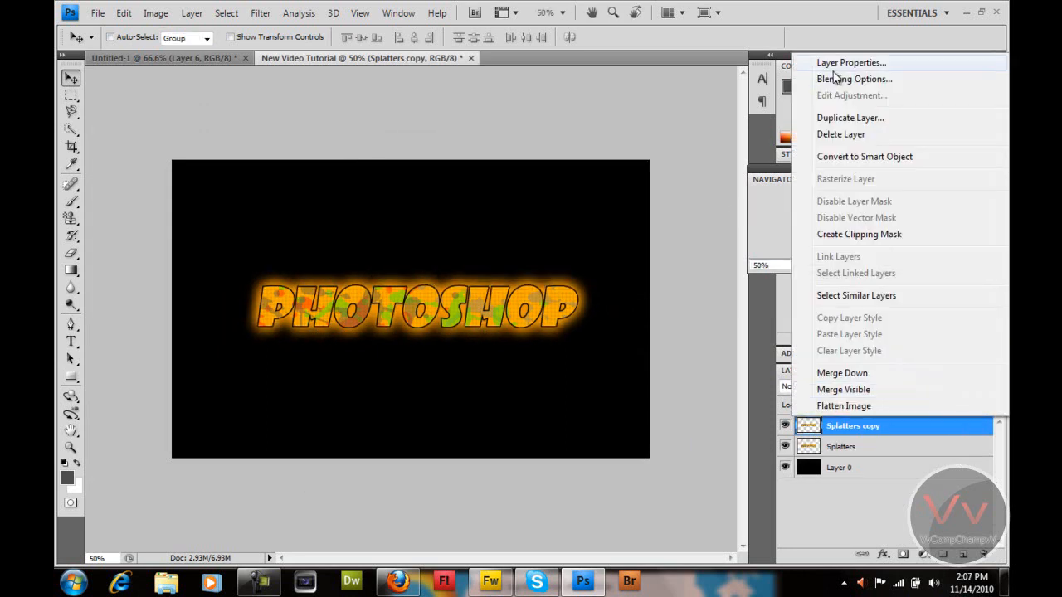
pyautogui.click(842, 121)
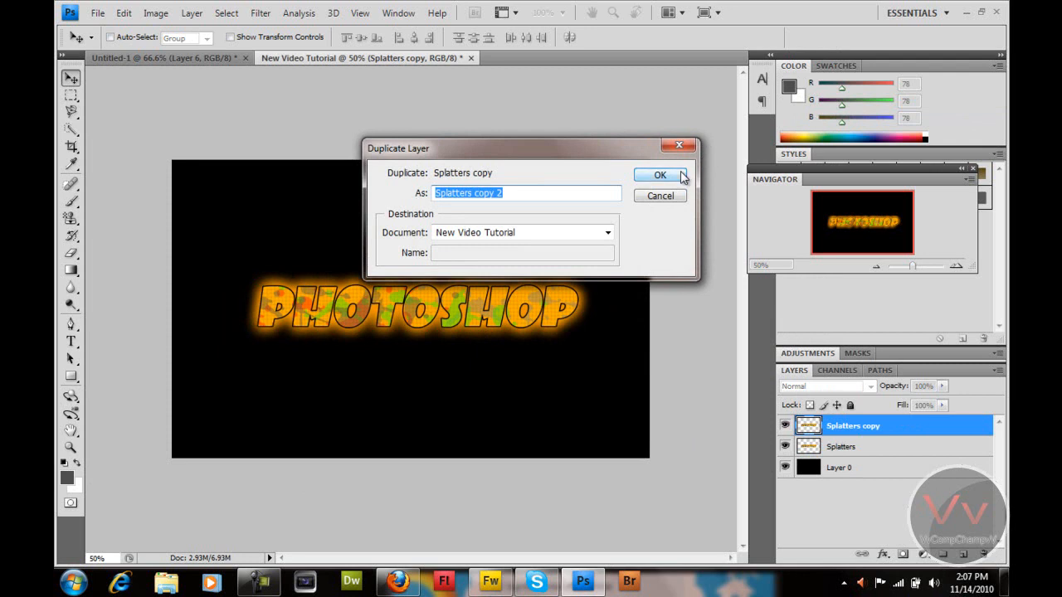
pyautogui.click(680, 176)
# - Apply a Motion Blur to the Splatters copy layer with an angle of 48° and a distance of 100 pixels
pyautogui.click(843, 448)
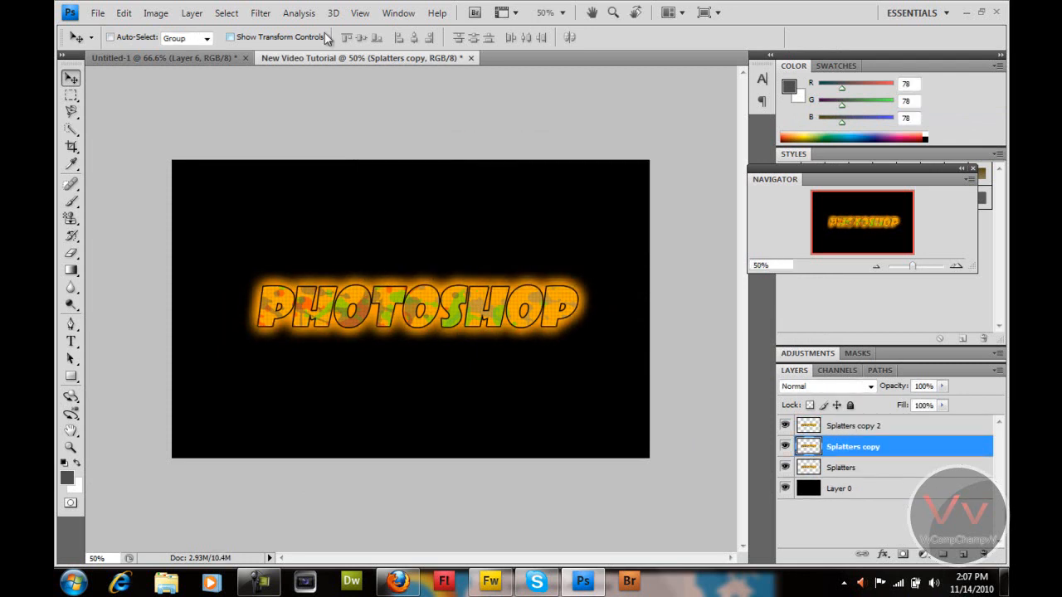
pyautogui.click(264, 12)
pyautogui.moveTo(345, 137)
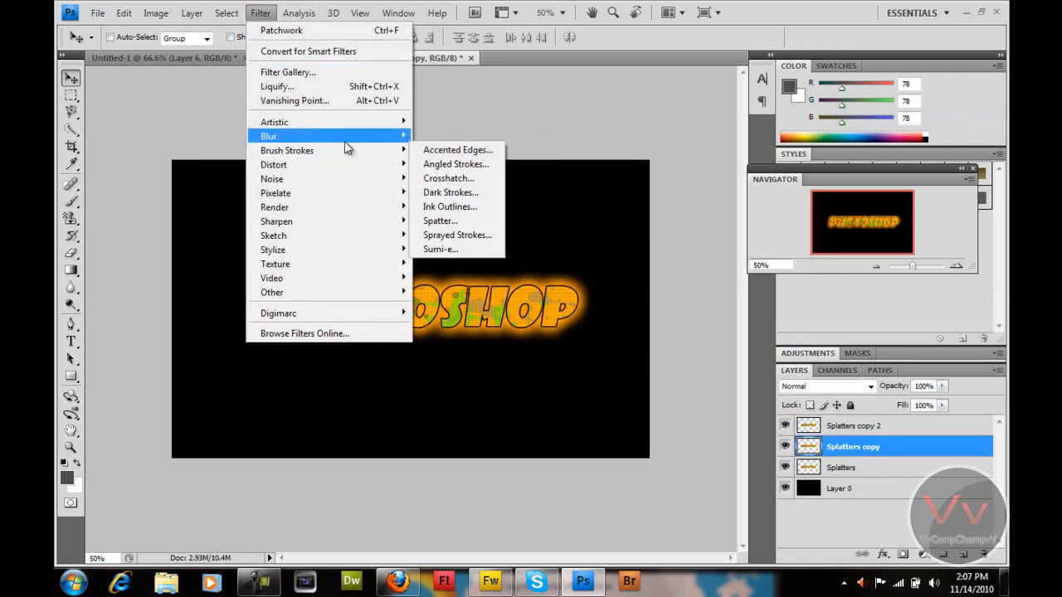
pyautogui.click(451, 221)
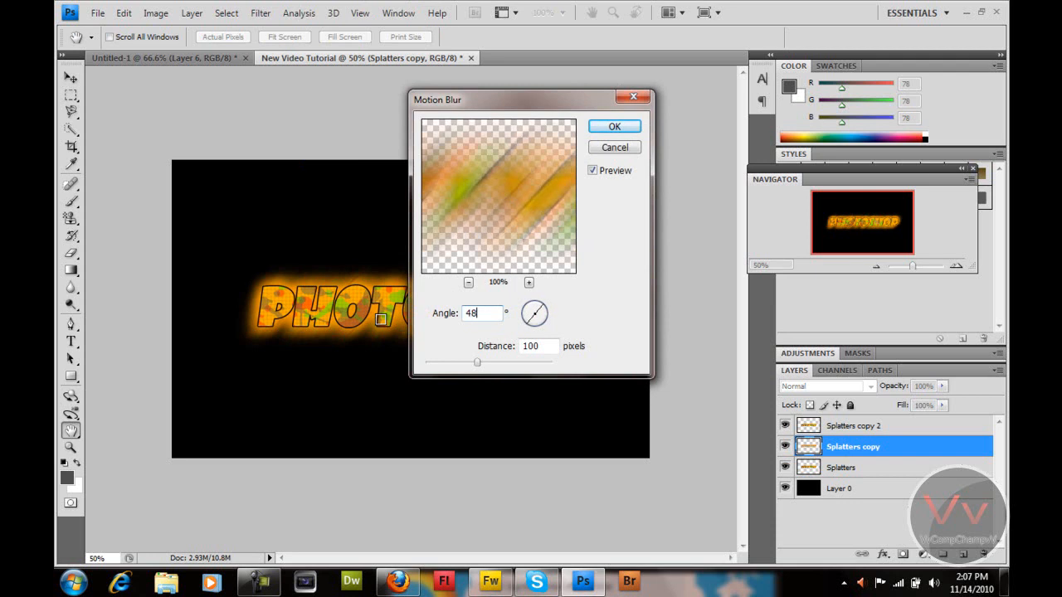
pyautogui.press('Tab')
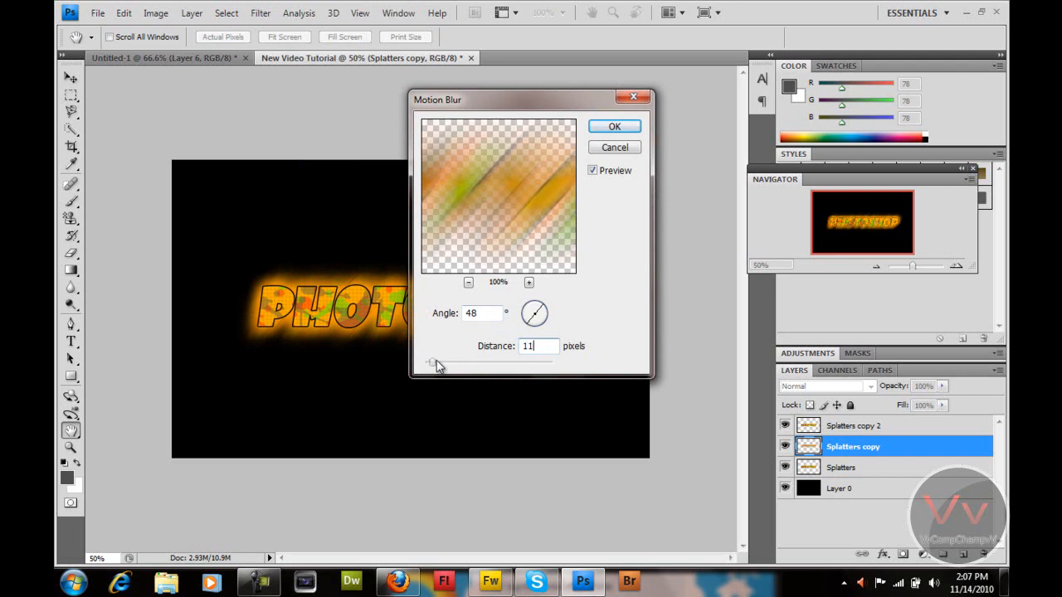
pyautogui.write('9')
pyautogui.click(614, 127)
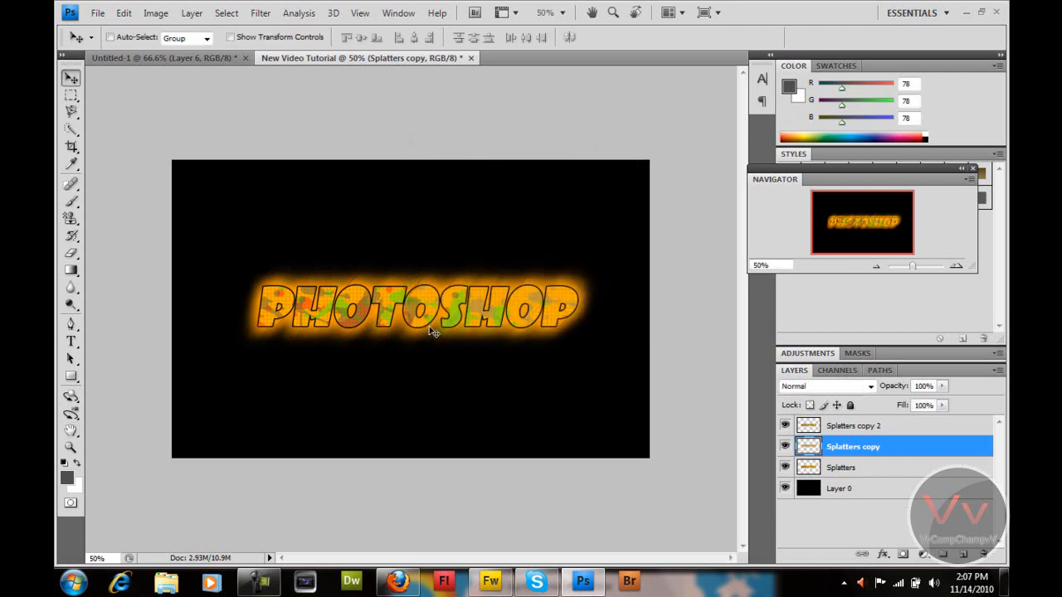
# - Apply a horizontal Motion Blur to the Splatters copy 2 layer with an angle of 0° and a distance of 100 pixels
pyautogui.click(890, 427)
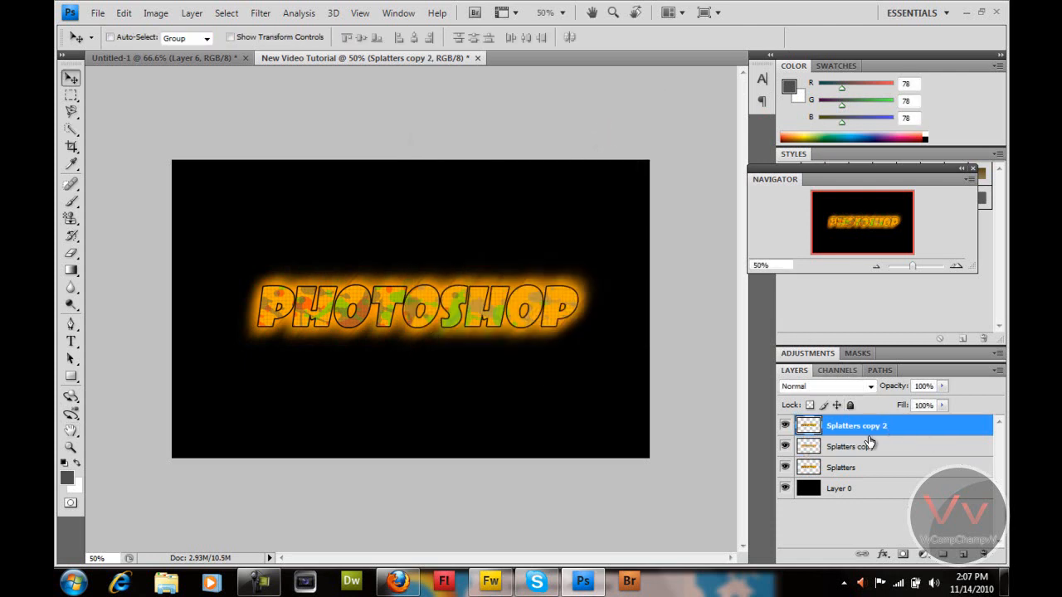
pyautogui.click(261, 15)
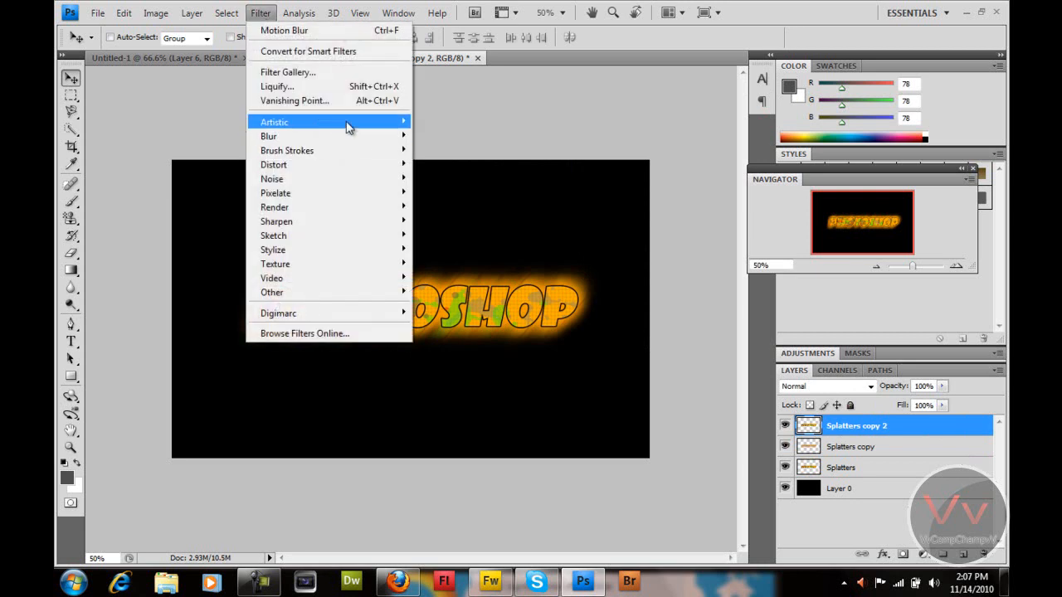
pyautogui.moveTo(351, 134)
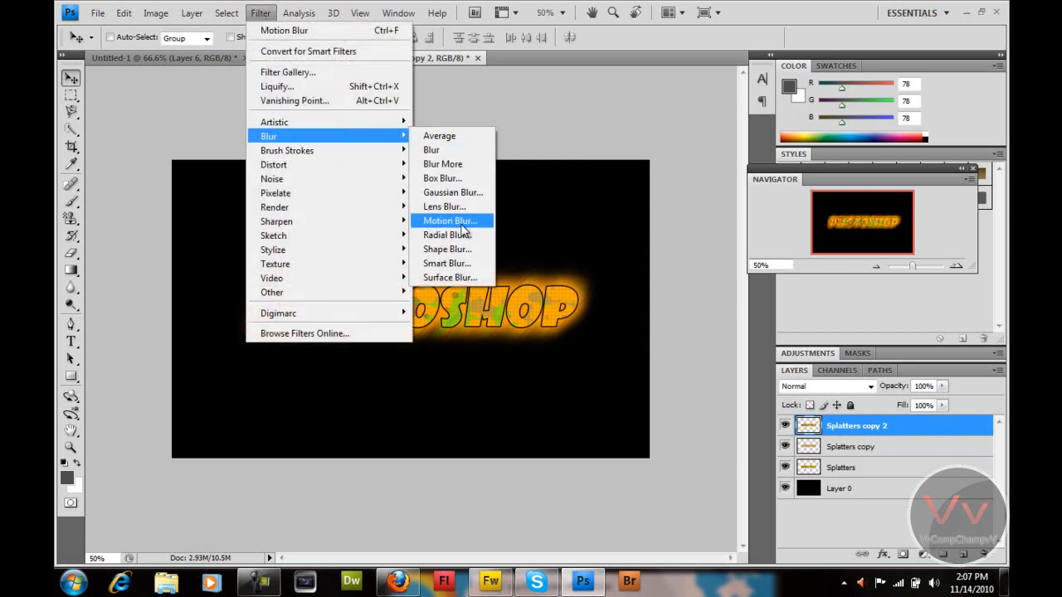
pyautogui.click(460, 221)
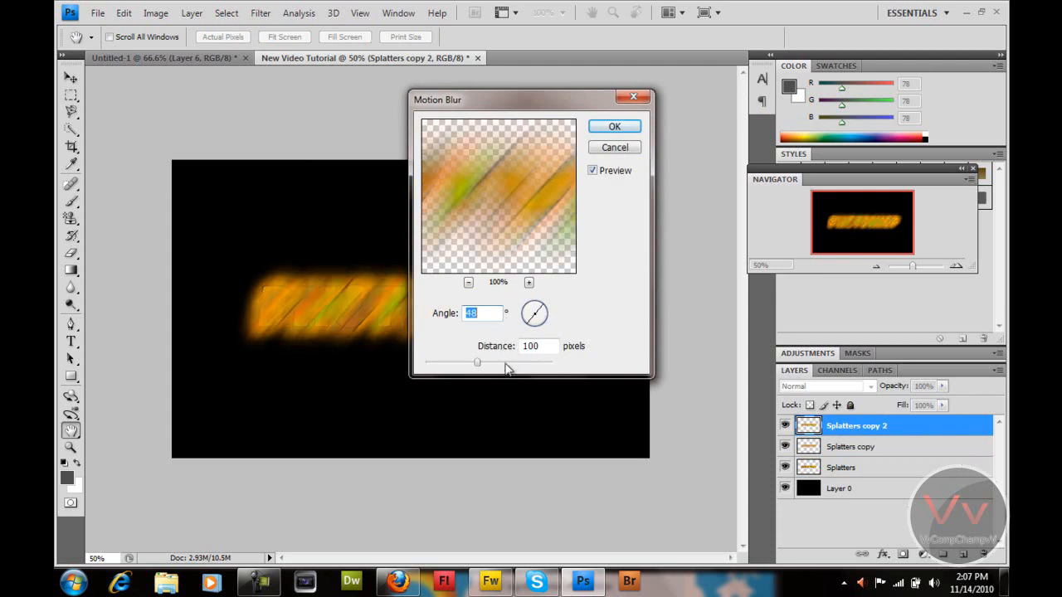
pyautogui.moveTo(534, 312); pyautogui.dragTo(541, 321)
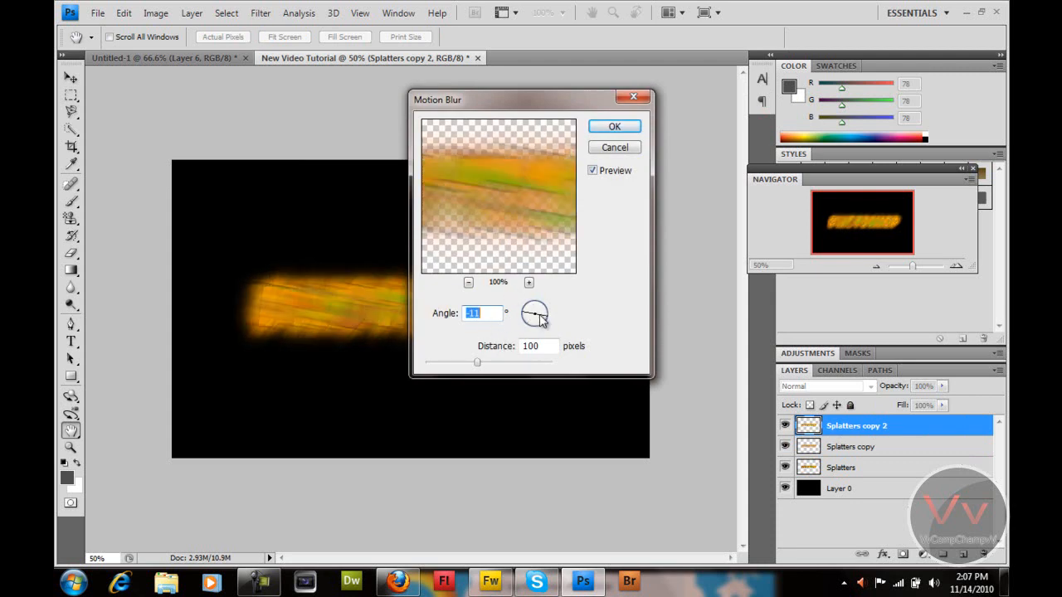
pyautogui.write('-5')
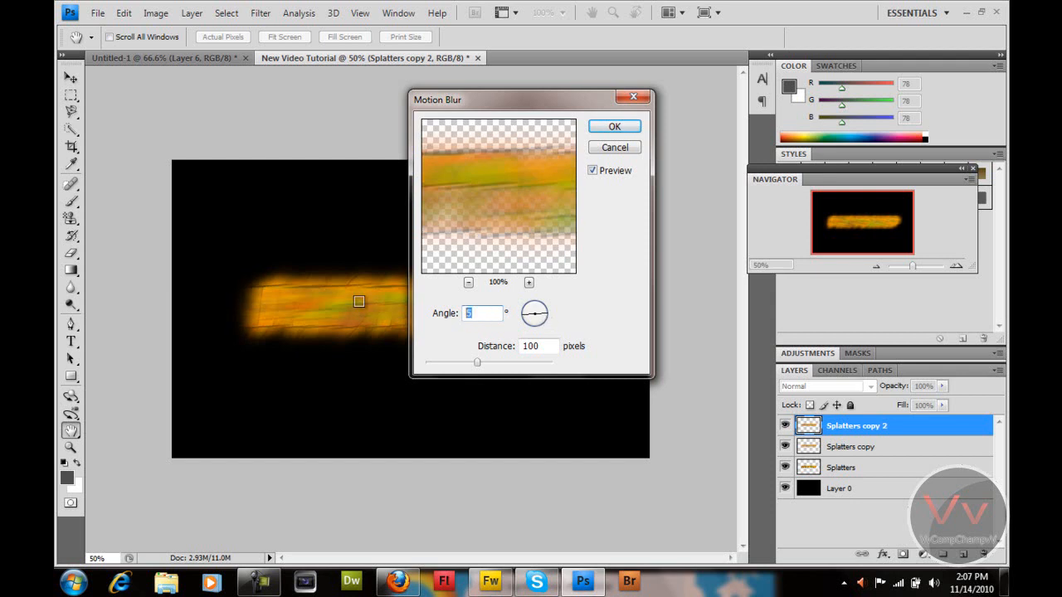
pyautogui.write('0')
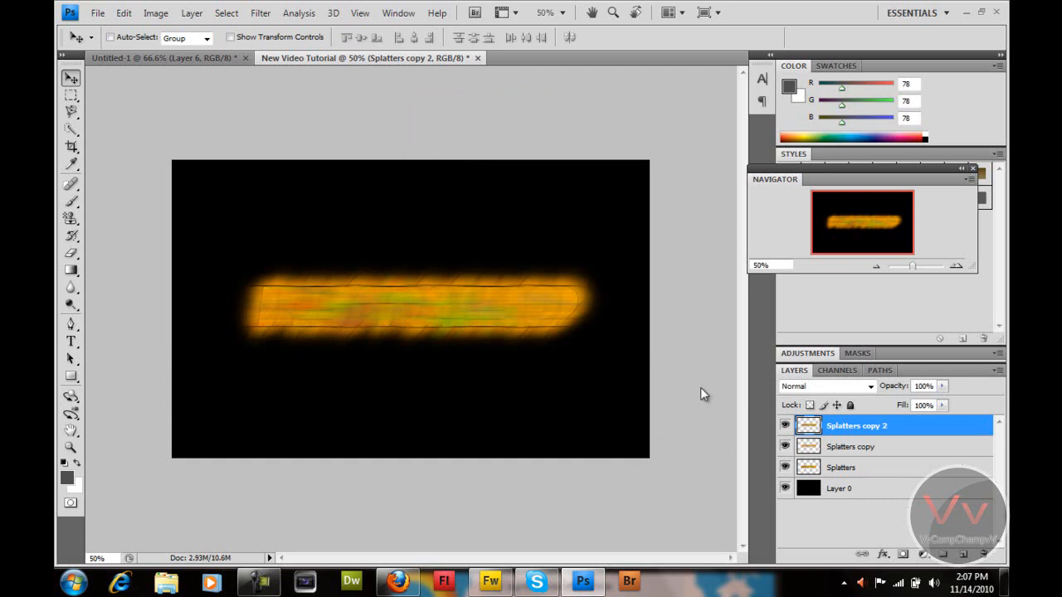
# - Merge the two blurred layers, Splatters copy and Splatters copy 2, into one layer
pyautogui.click(875, 469)
pyautogui.click(868, 426)
pyautogui.click(903, 449)
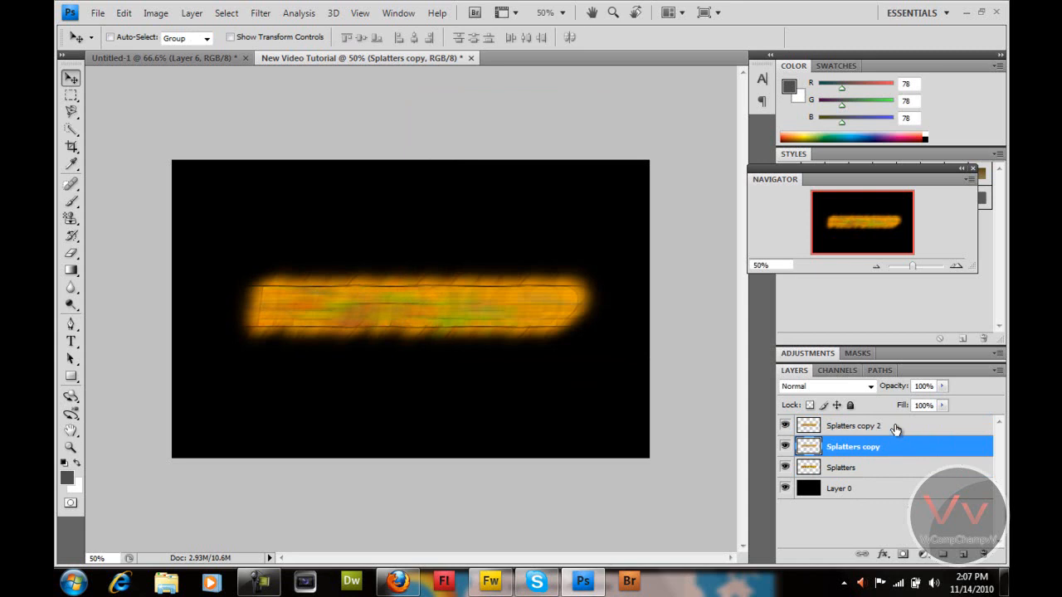
pyautogui.keyDown('shift'); pyautogui.click(895, 428); pyautogui.keyUp('shift')
pyautogui.rightClick(893, 424)
pyautogui.click(868, 382)
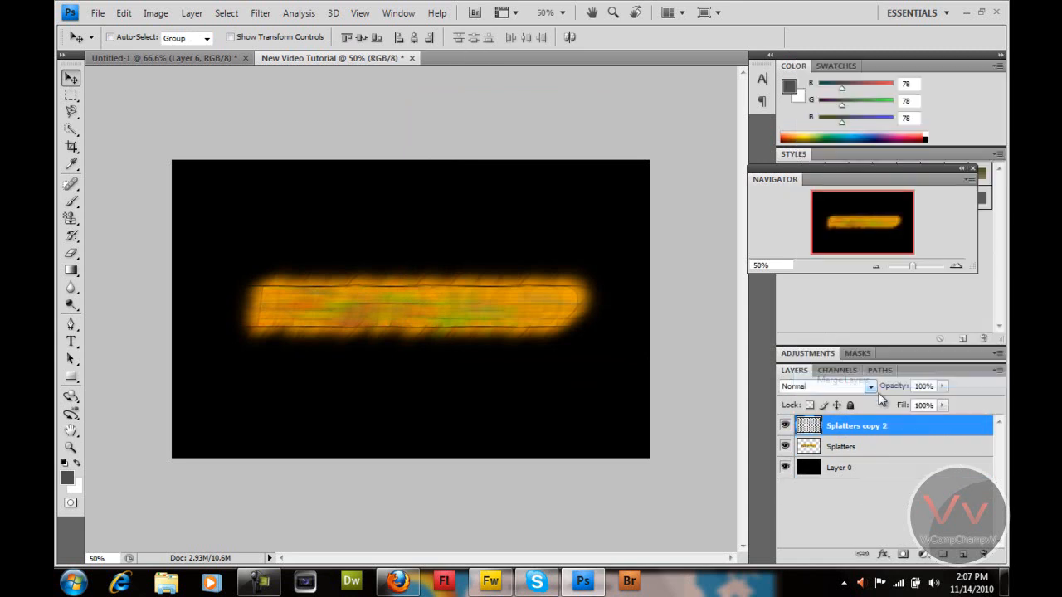
# - Lower the merged blur layer's opacity to 51% and compare the text with the finished example in Untitled-1
pyautogui.moveTo(884, 390); pyautogui.dragTo(935, 401)
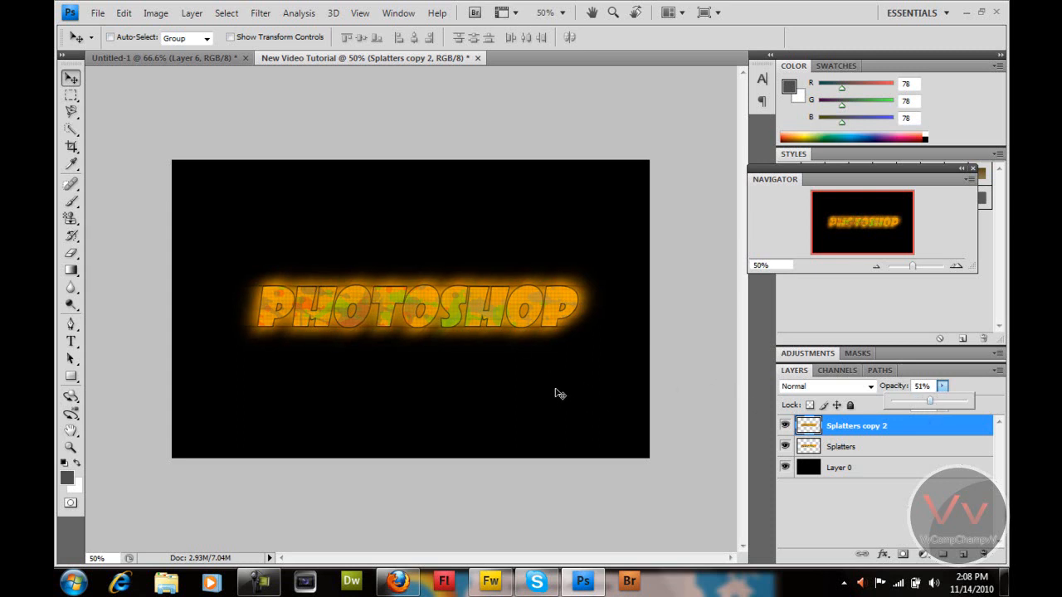
pyautogui.click(175, 54)
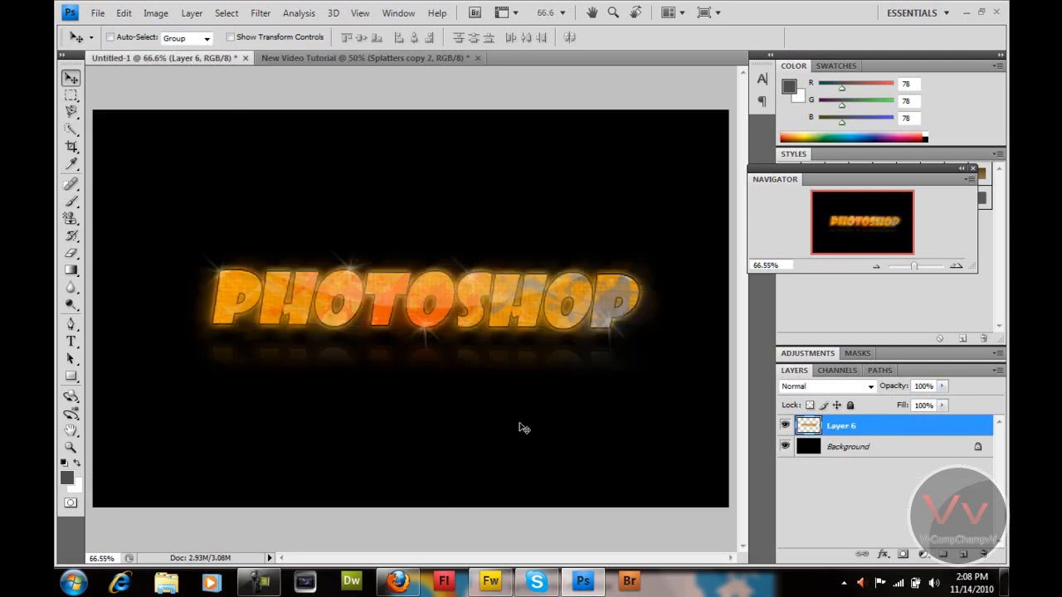
pyautogui.click(348, 58)
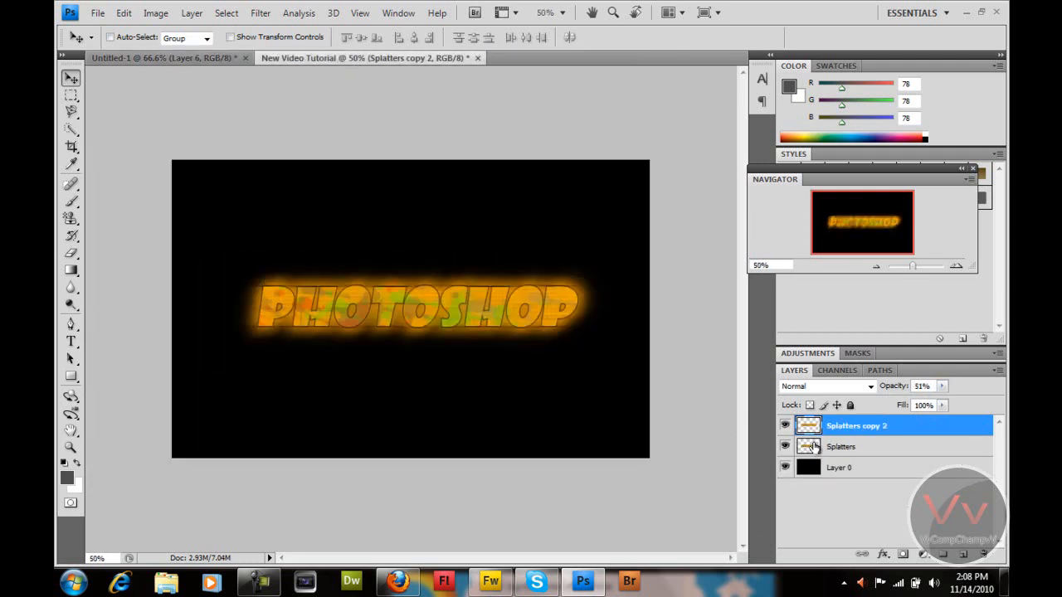
pyautogui.click(892, 442)
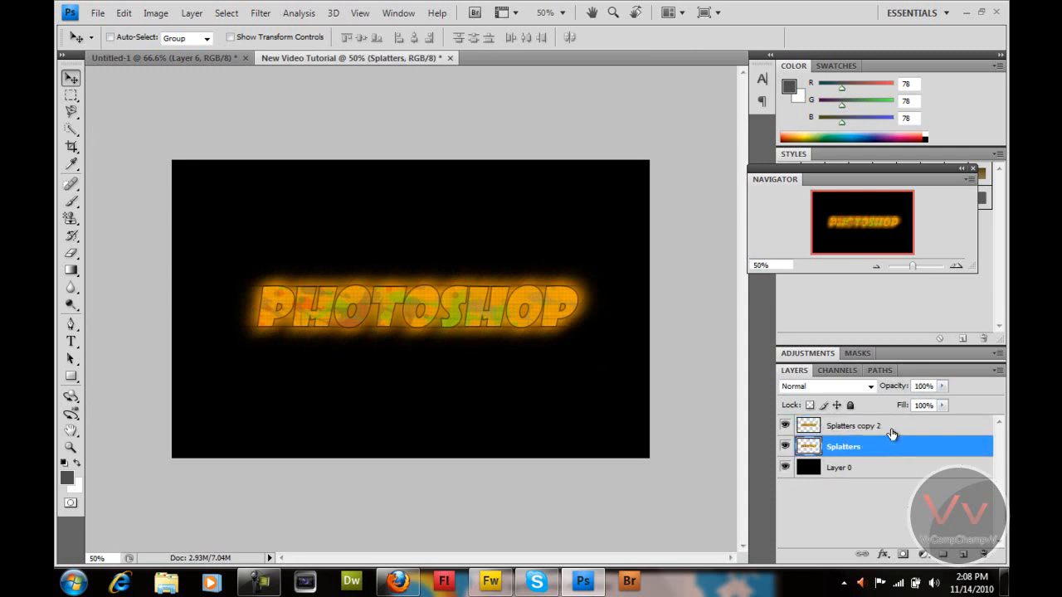
pyautogui.keyDown('shift'); pyautogui.click(882, 430); pyautogui.keyUp('shift')
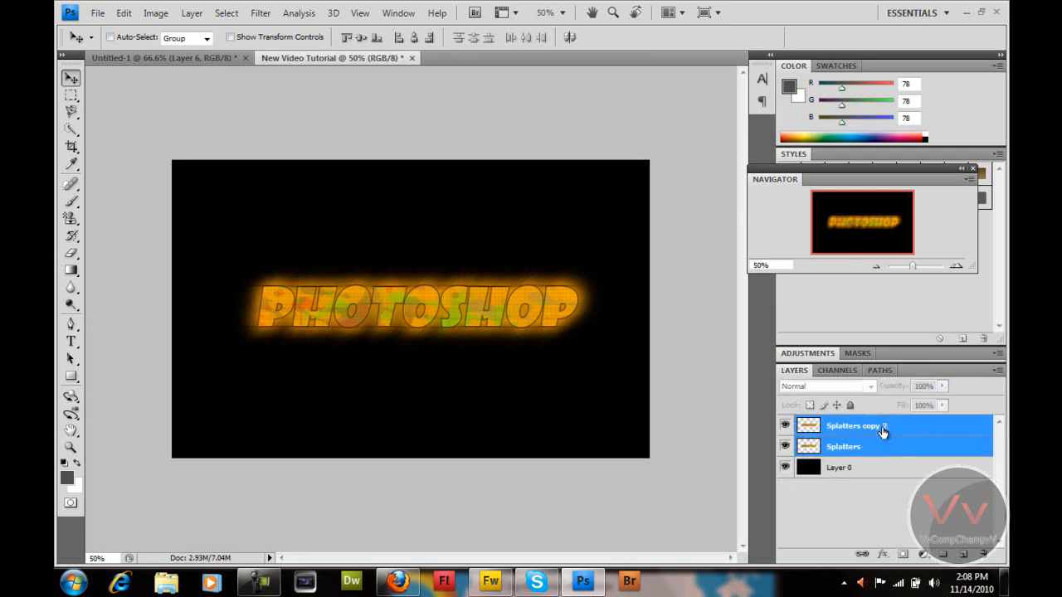
pyautogui.click(934, 488)
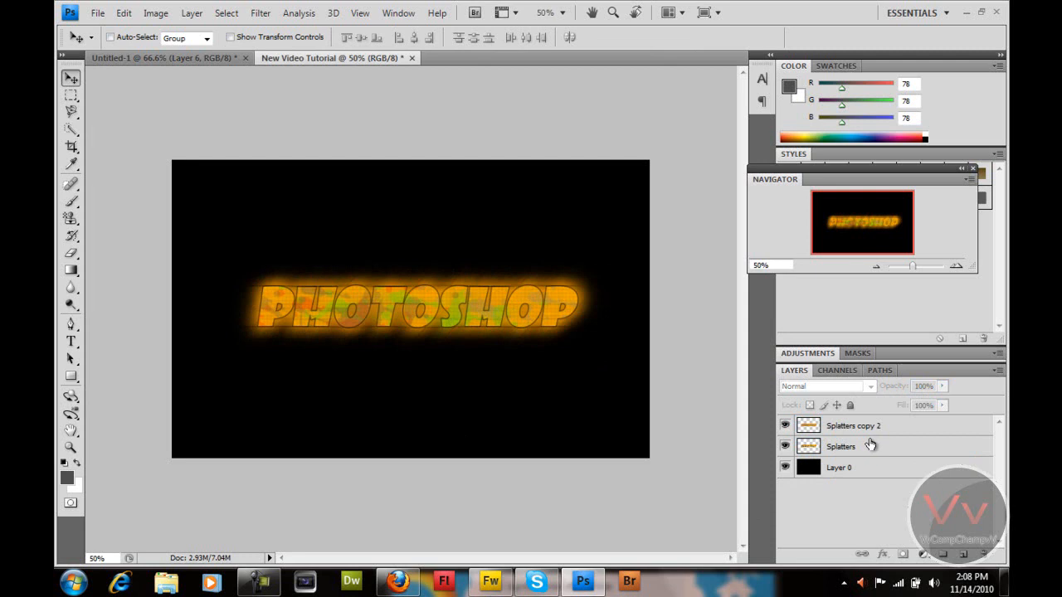
# - Add a new layer above Splatters copy 2 and name it Text Gloss
pyautogui.click(964, 555)
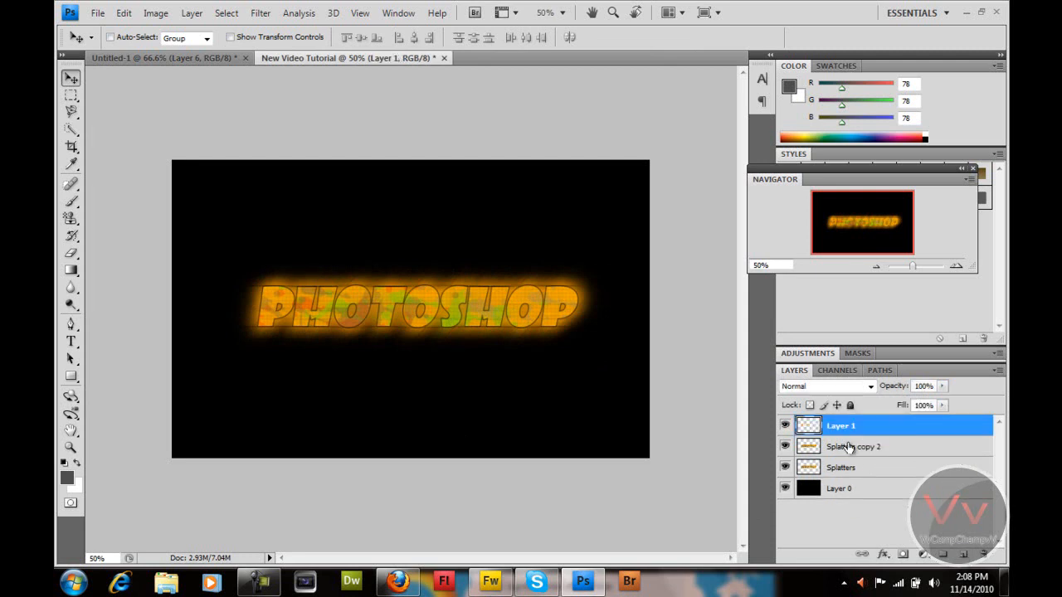
pyautogui.doubleClick(842, 426)
pyautogui.write('Text')
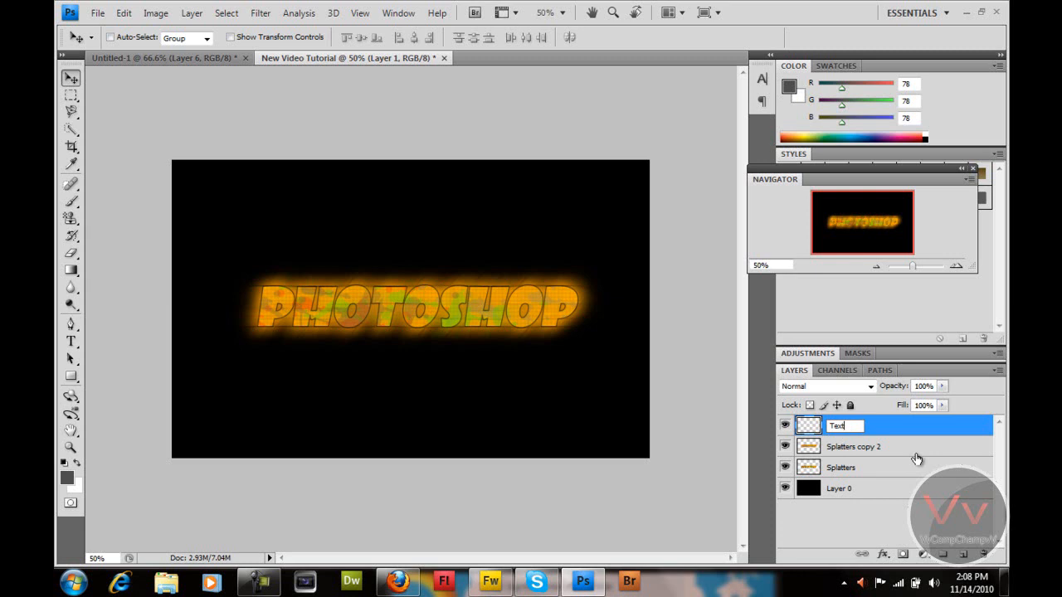
pyautogui.write(' Gloss')
pyautogui.press('Return')
# - Choose the Brush tool with the hard round 60 px brush at 100% hardness
pyautogui.click(70, 202)
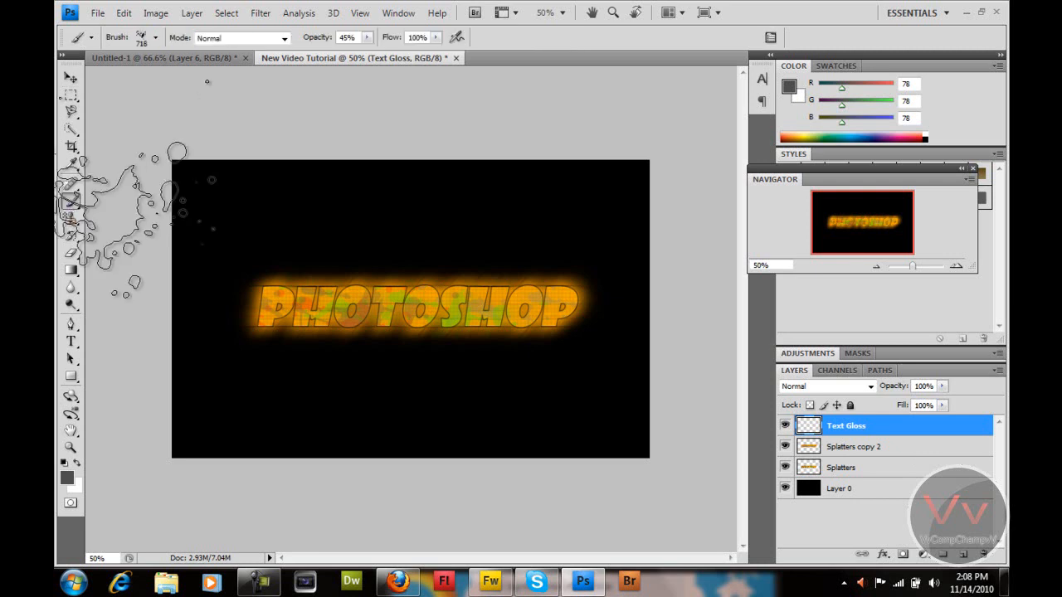
pyautogui.click(155, 37)
pyautogui.scroll(-5, 220, 203)
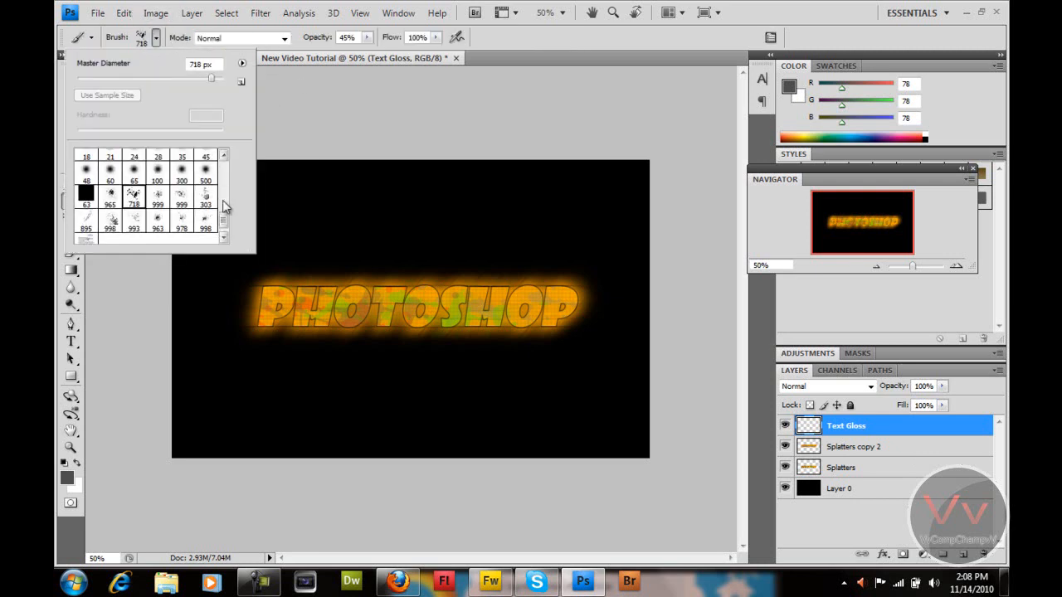
pyautogui.click(206, 158)
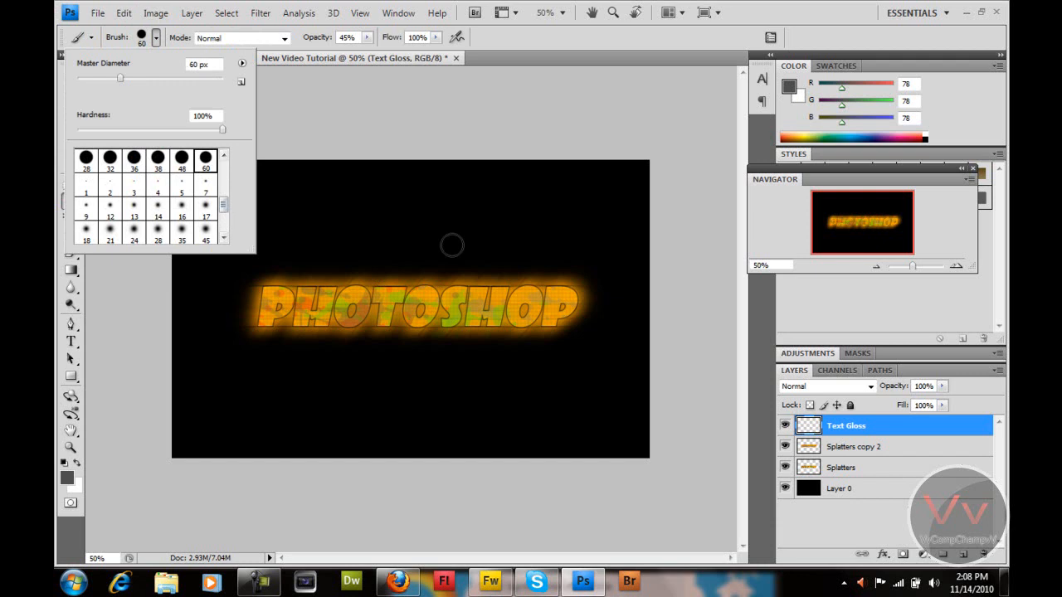
pyautogui.click(544, 14)
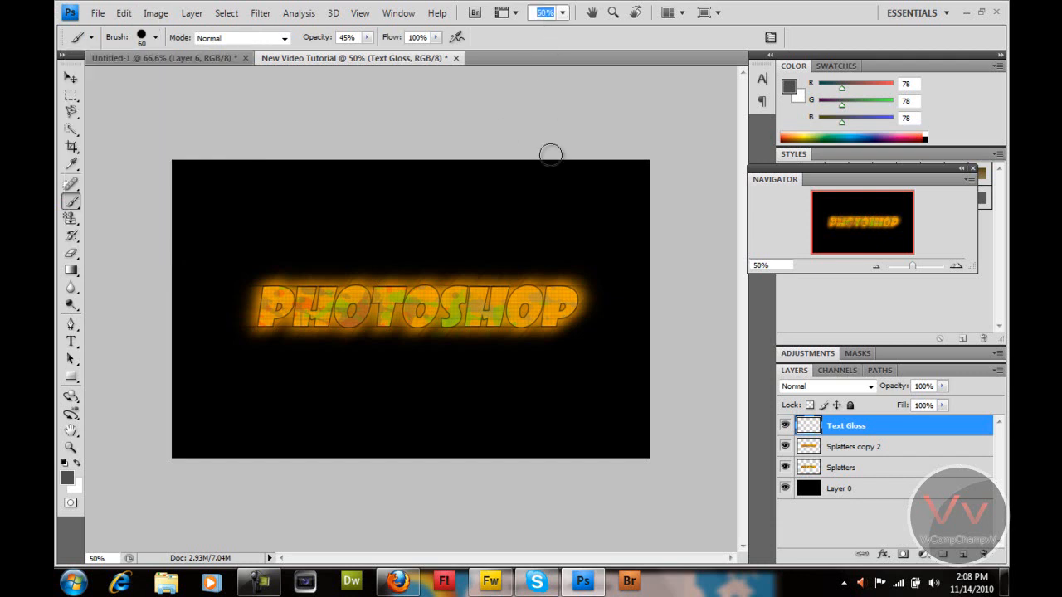
pyautogui.write(']]]]]]]]')
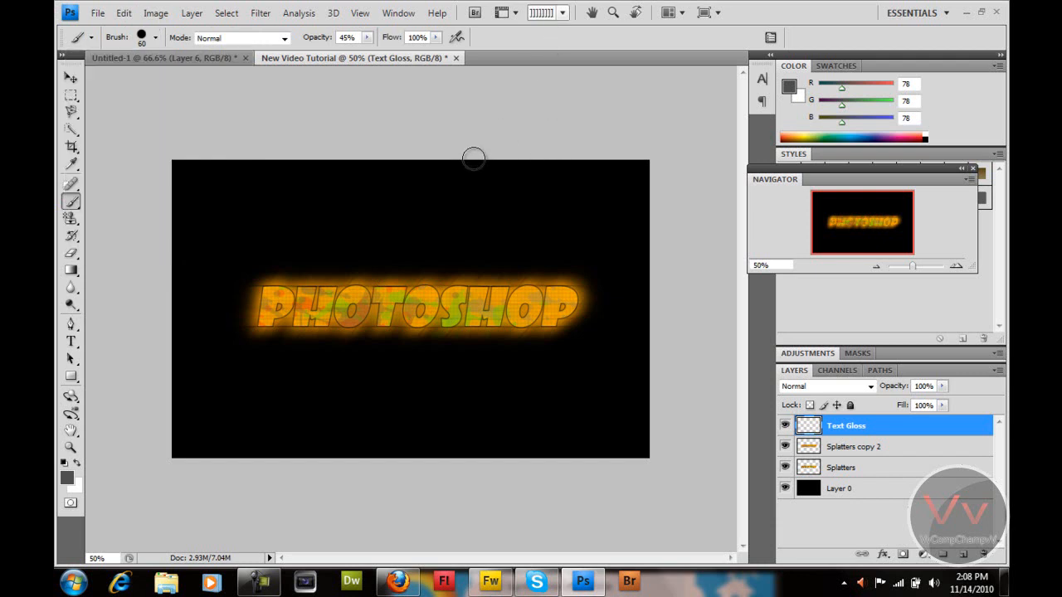
pyautogui.press('Return')
pyautogui.press('BackSpace')
pyautogui.press('Return')
pyautogui.click(538, 236)
# - Enlarge the hard round brush to 1100 px
pyautogui.press(']')
pyautogui.press(']')
pyautogui.press(']')
pyautogui.press(']')
pyautogui.press(']')
pyautogui.press(']')
pyautogui.press(']')
pyautogui.press(']')
pyautogui.press(']')
pyautogui.press(']')
pyautogui.press(']')
pyautogui.press(']')
pyautogui.press(']')
pyautogui.press(']')
pyautogui.press(']')
pyautogui.press(']')
pyautogui.press(']')
pyautogui.press(']')
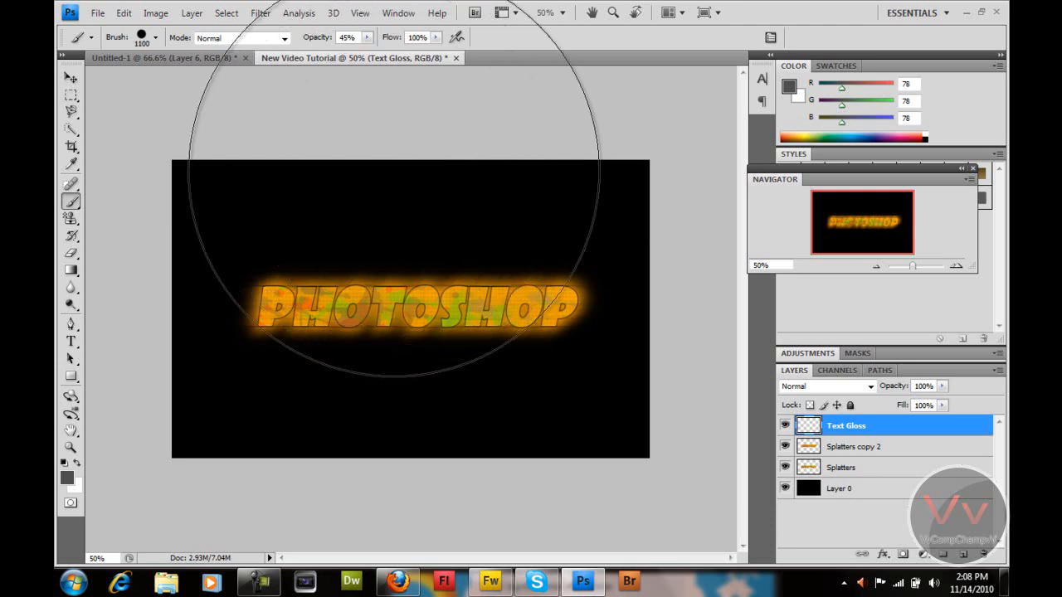
# - With the lettering's outline loaded as a selection, paint a white dab over its upper part on the Text Gloss layer
pyautogui.scroll(-3, 481, 218)
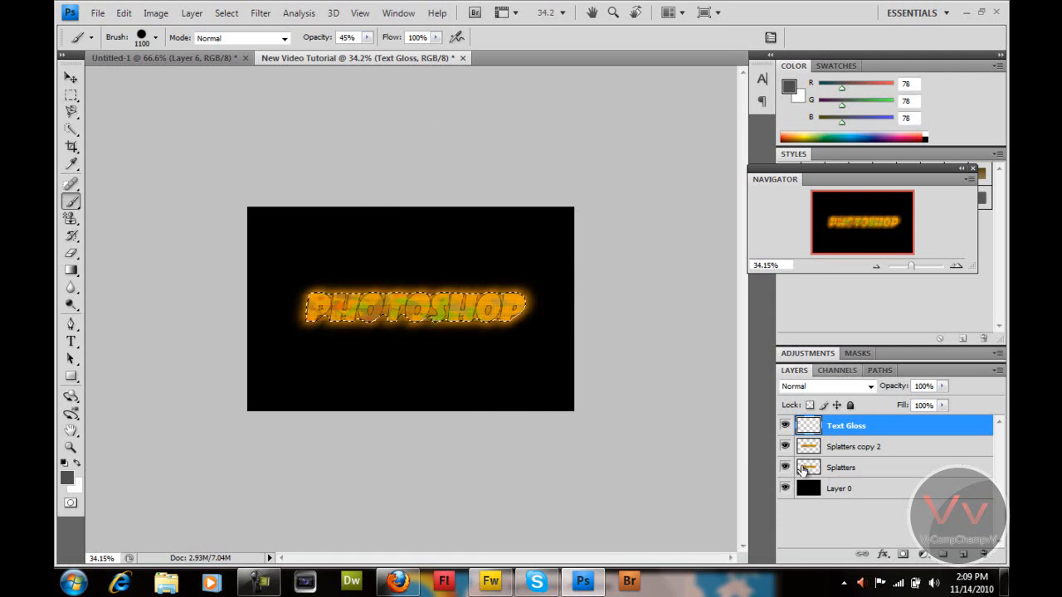
pyautogui.click(76, 464)
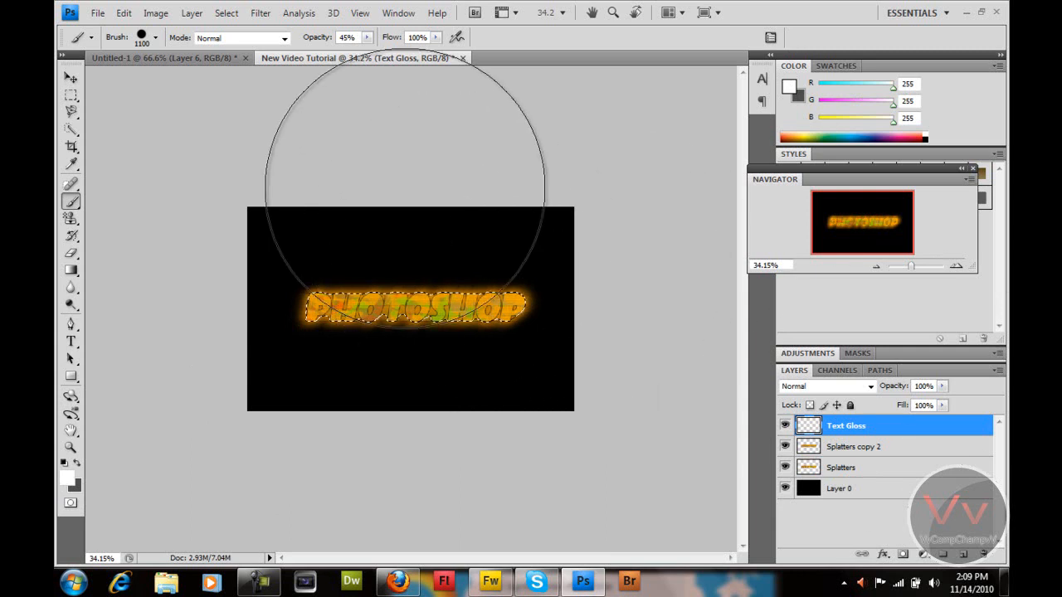
pyautogui.click(406, 174)
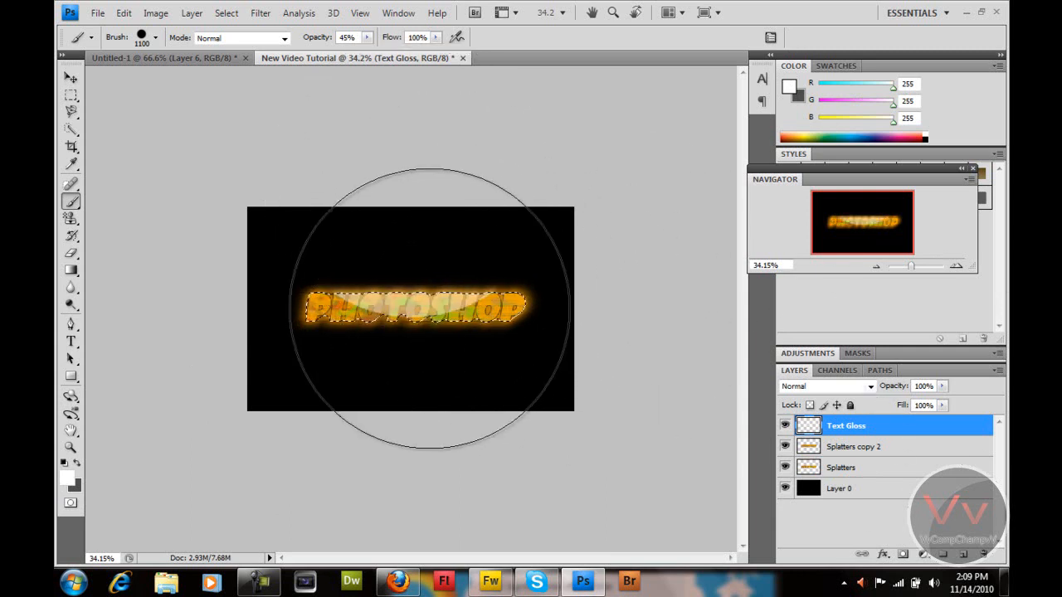
# - Undo the faint white dab and repaint it over the lettering's upper part with the brush opacity at 100%
pyautogui.hotkey('ctrl', 'z')
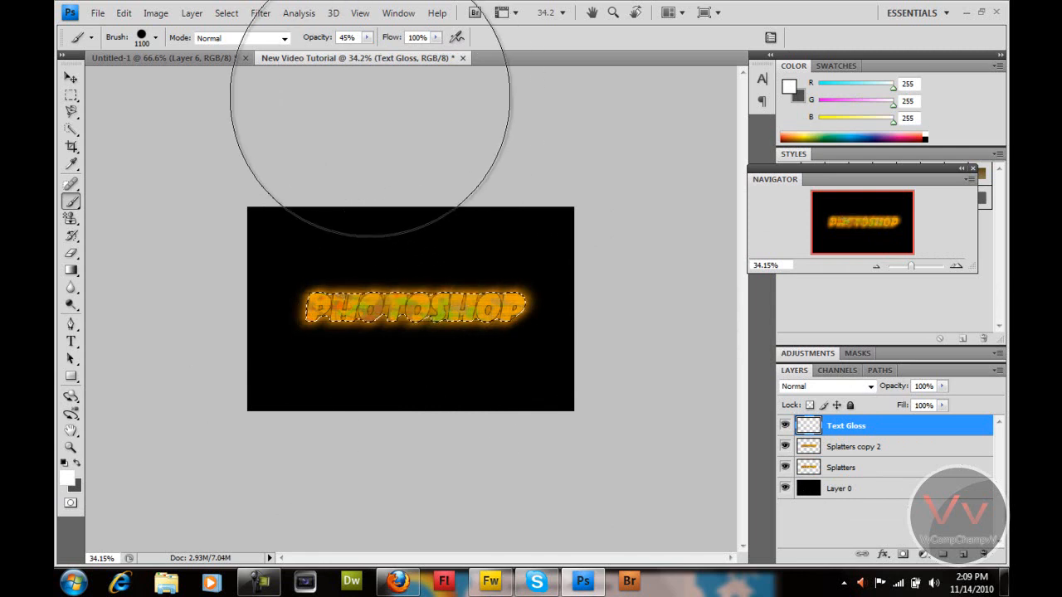
pyautogui.click(365, 37)
pyautogui.moveTo(375, 53); pyautogui.dragTo(412, 52)
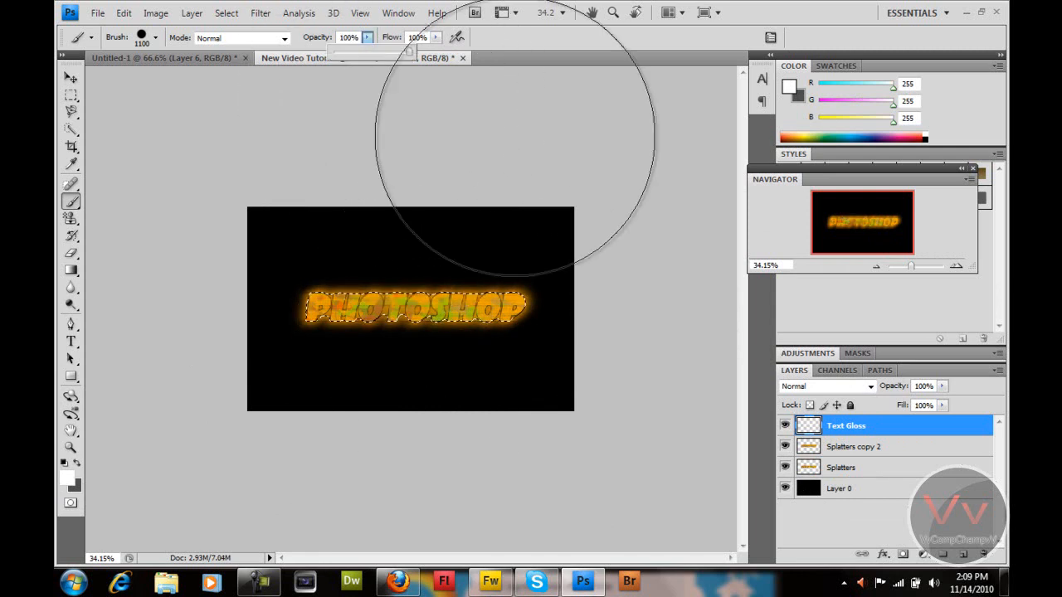
pyautogui.click(417, 166)
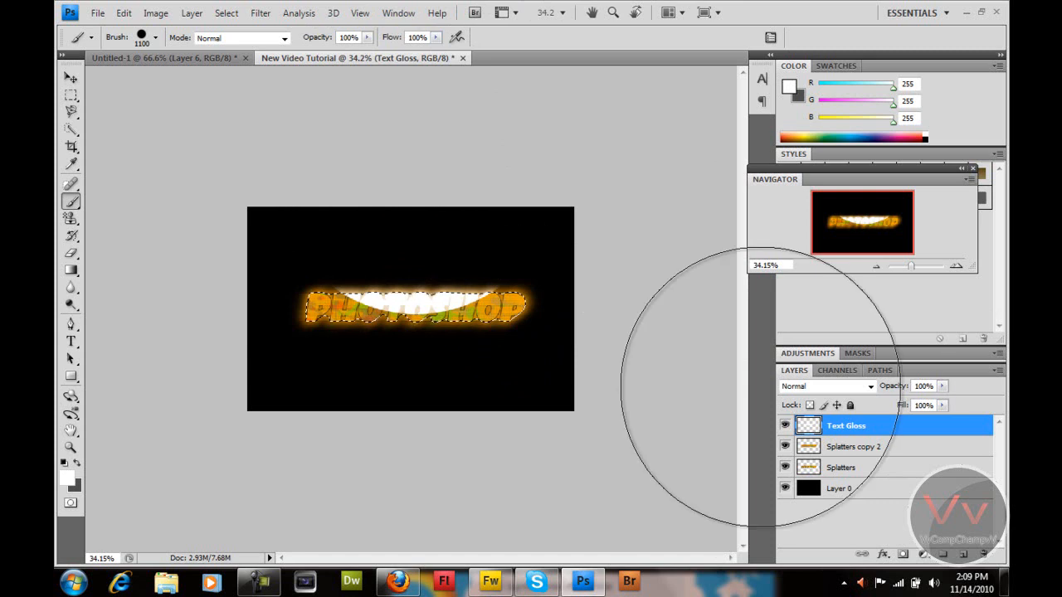
# - Lower the Text Gloss layer's opacity to 29% and deselect the lettering's outline
pyautogui.scroll(5, 481, 349)
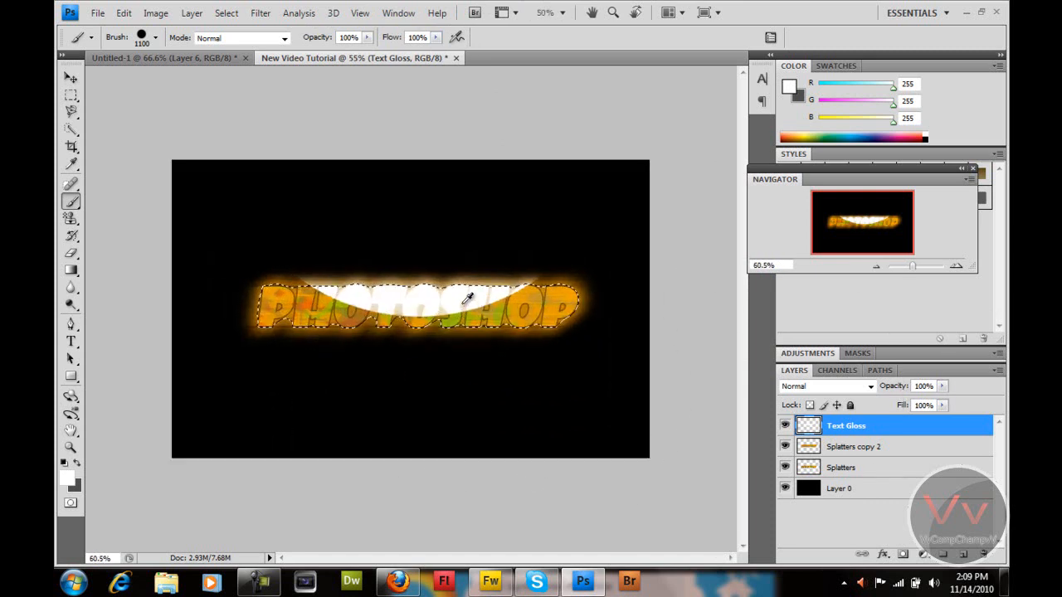
pyautogui.moveTo(888, 387); pyautogui.dragTo(856, 403)
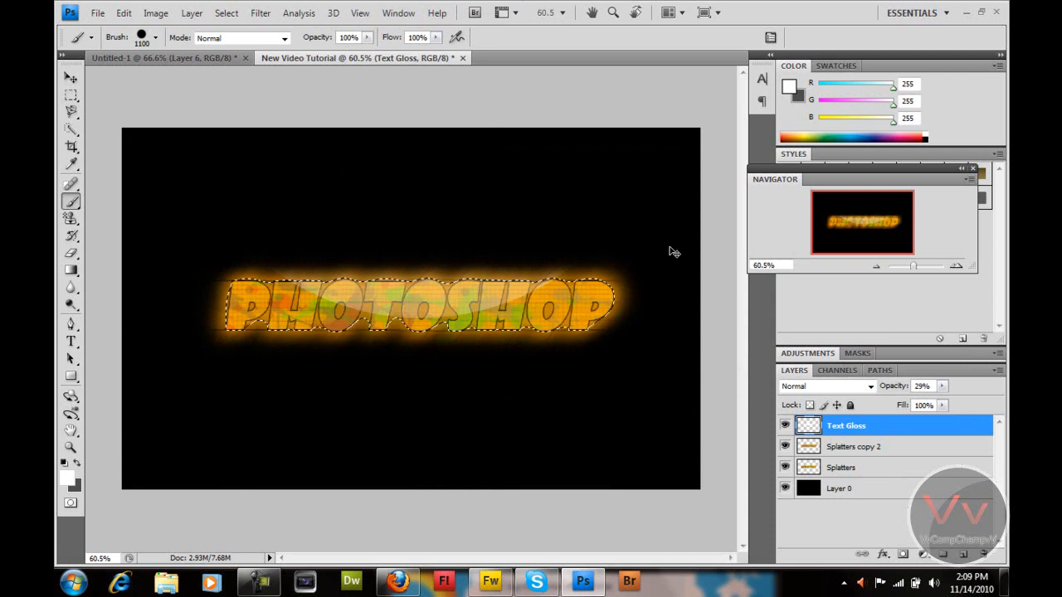
pyautogui.hotkey('ctrl', 'd')
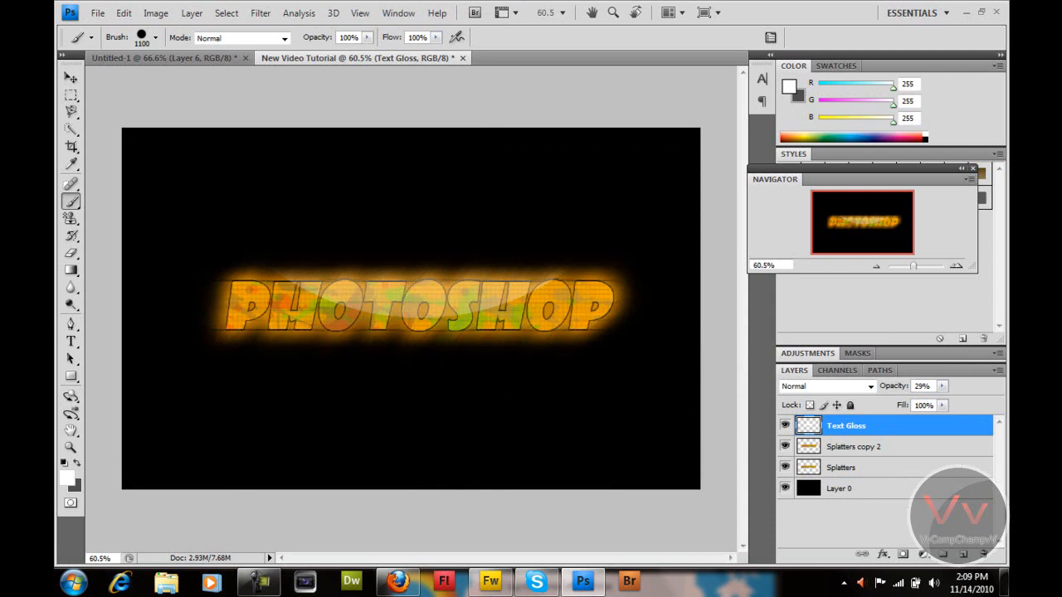
# - Choose the 50 px starburst sample brush and enlarge it to 150 px
pyautogui.click(155, 38)
pyautogui.moveTo(220, 207); pyautogui.dragTo(222, 185)
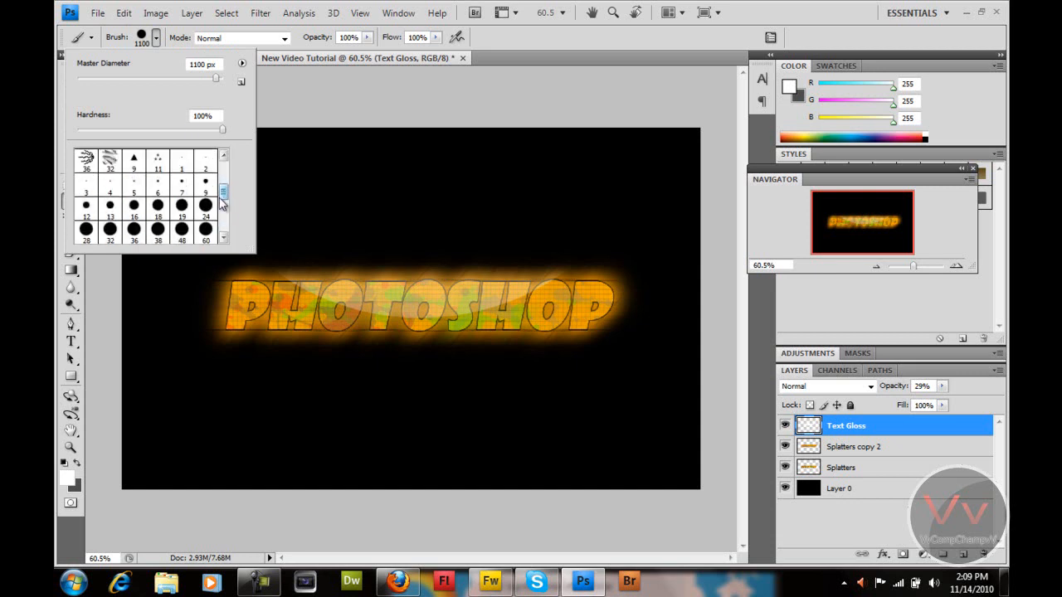
pyautogui.click(242, 62)
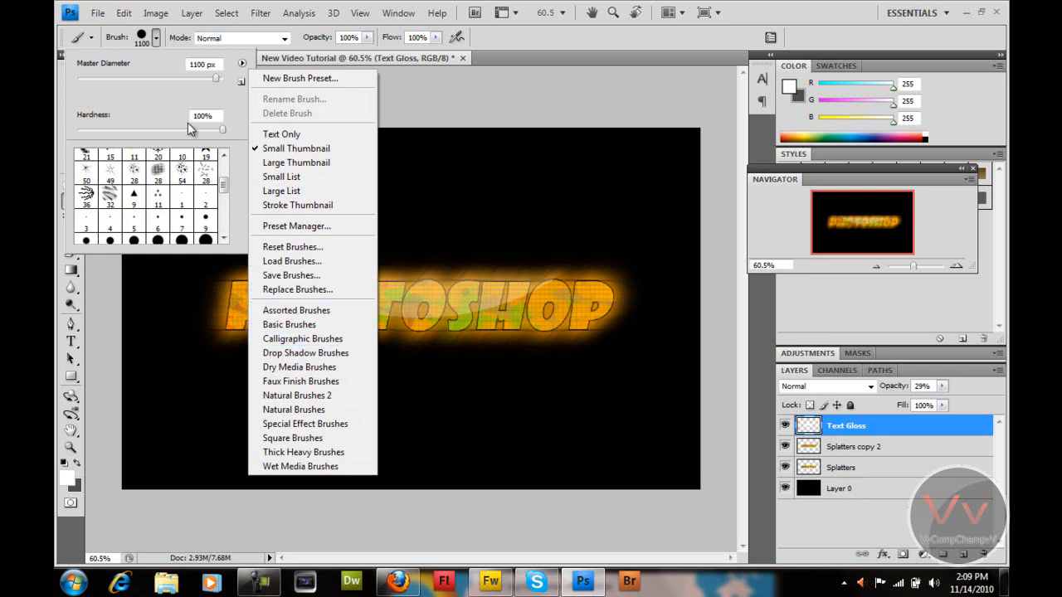
pyautogui.click(166, 96)
pyautogui.click(110, 172)
pyautogui.moveTo(224, 186); pyautogui.dragTo(226, 180)
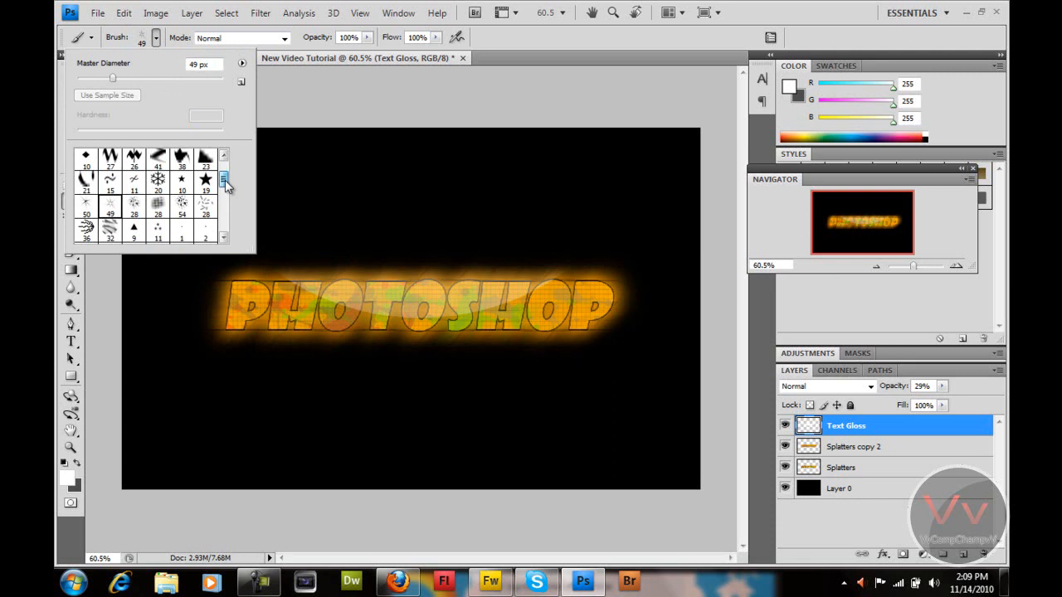
pyautogui.click(87, 207)
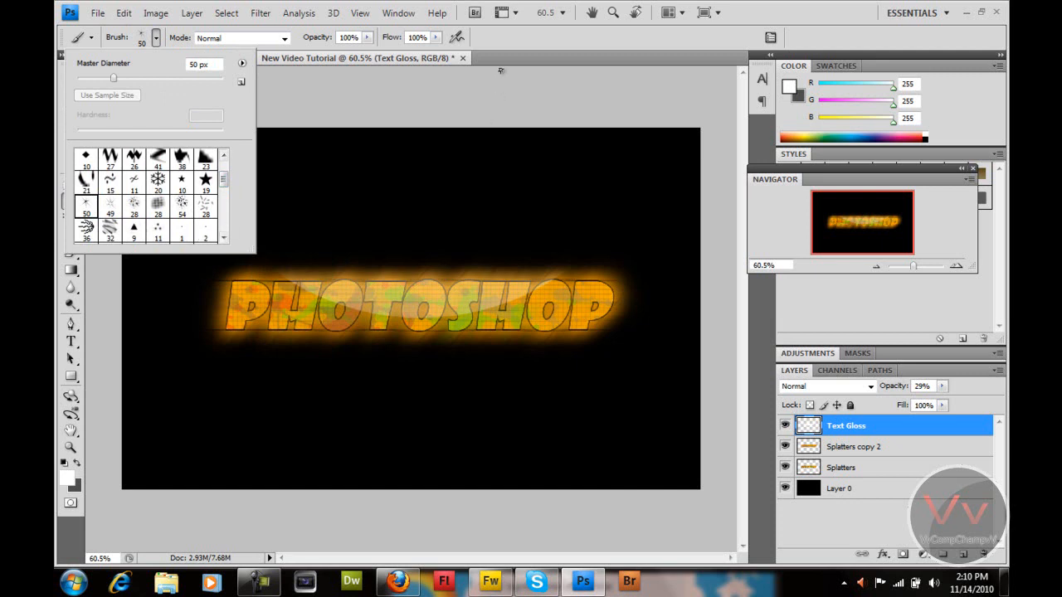
pyautogui.click(564, 60)
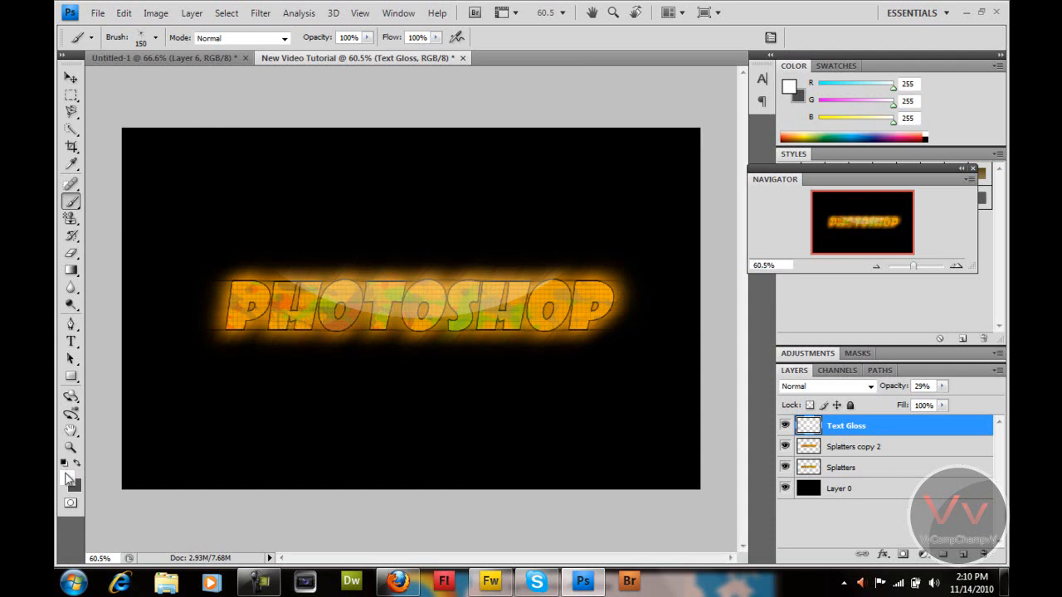
# - On a new layer, stamp six white sparkles along the lettering's upper and lower edges and set the layer's opacity to 32%
pyautogui.click(963, 556)
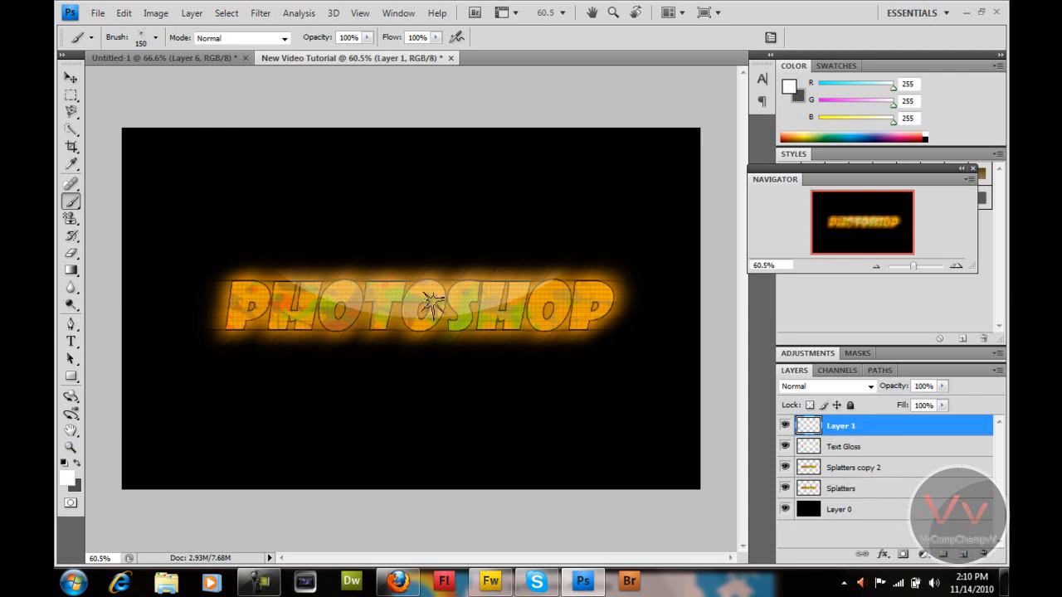
pyautogui.click(232, 282)
pyautogui.click(591, 326)
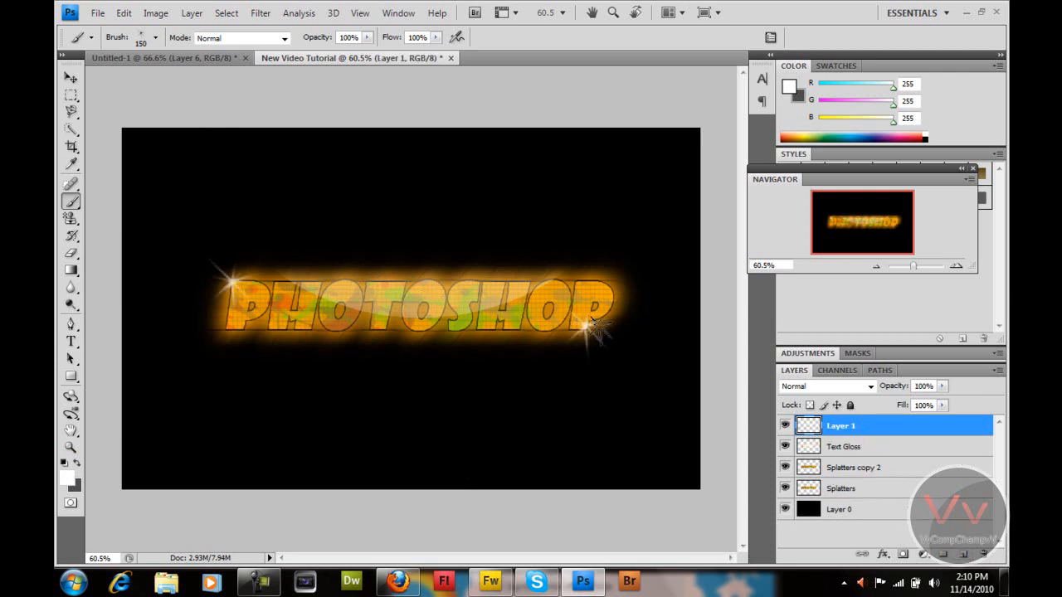
pyautogui.click(427, 324)
pyautogui.click(346, 278)
pyautogui.click(246, 331)
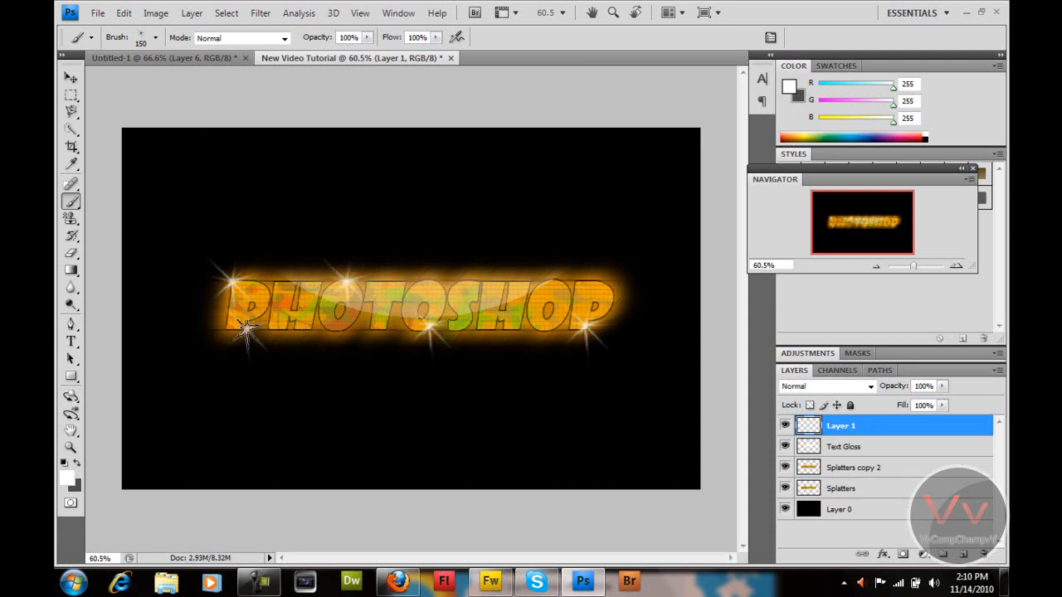
pyautogui.click(583, 285)
pyautogui.moveTo(889, 387); pyautogui.dragTo(903, 392)
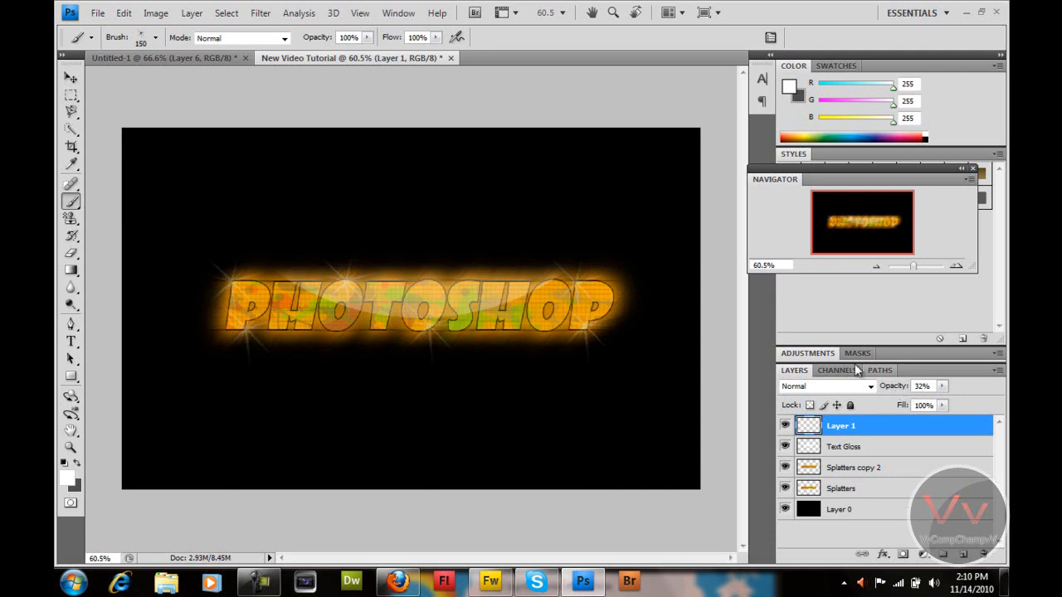
pyautogui.click(976, 387)
# - Merge the Splatters, Splatters copy 2, Text Gloss and Layer 1 layers, and nudge the merged lettering slightly on the canvas
pyautogui.click(894, 490)
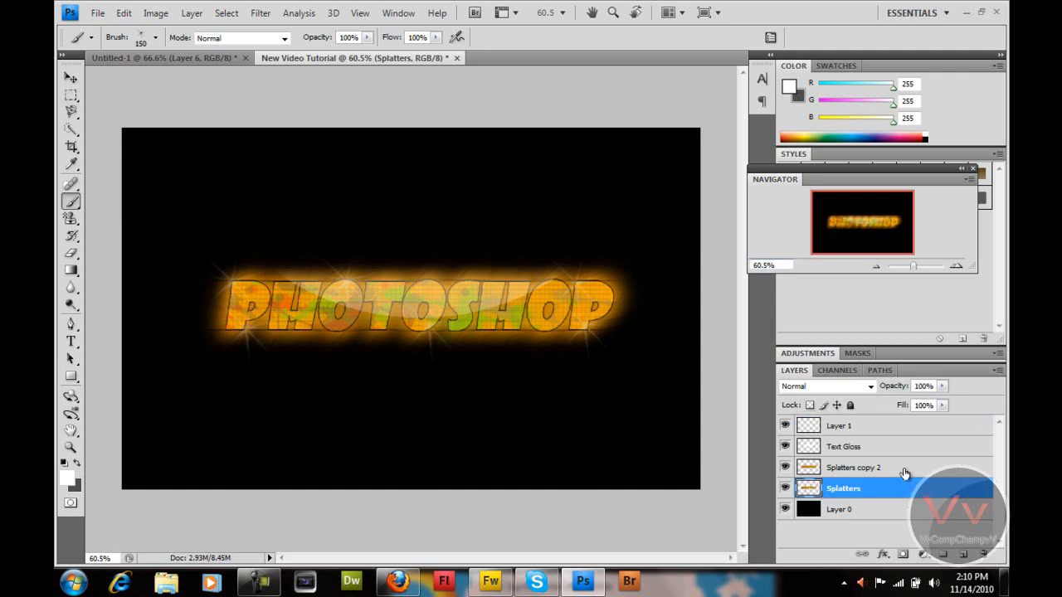
pyautogui.keyDown('shift'); pyautogui.click(896, 433); pyautogui.keyUp('shift')
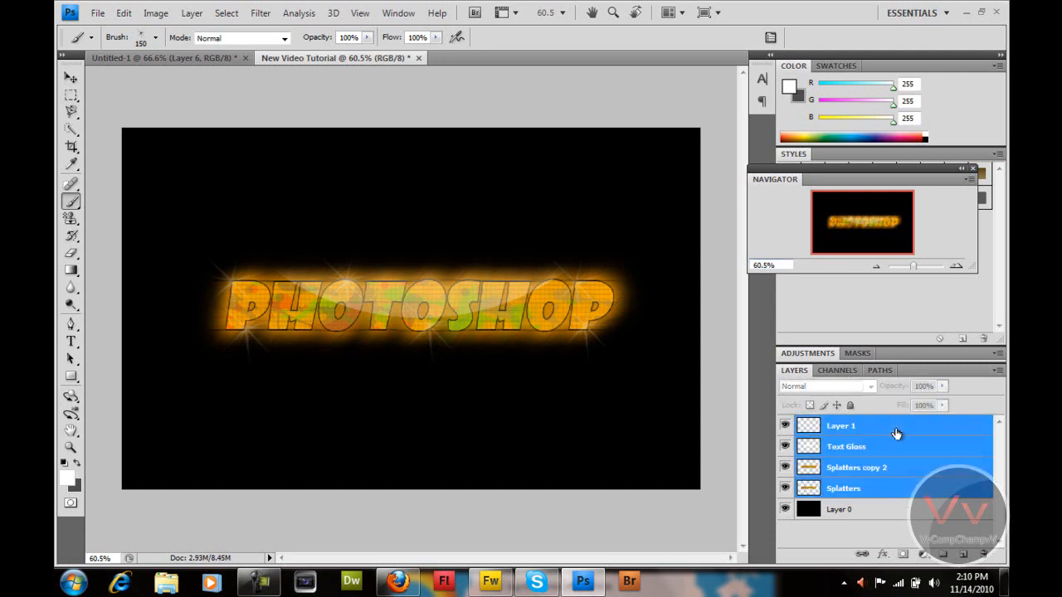
pyautogui.rightClick(894, 427)
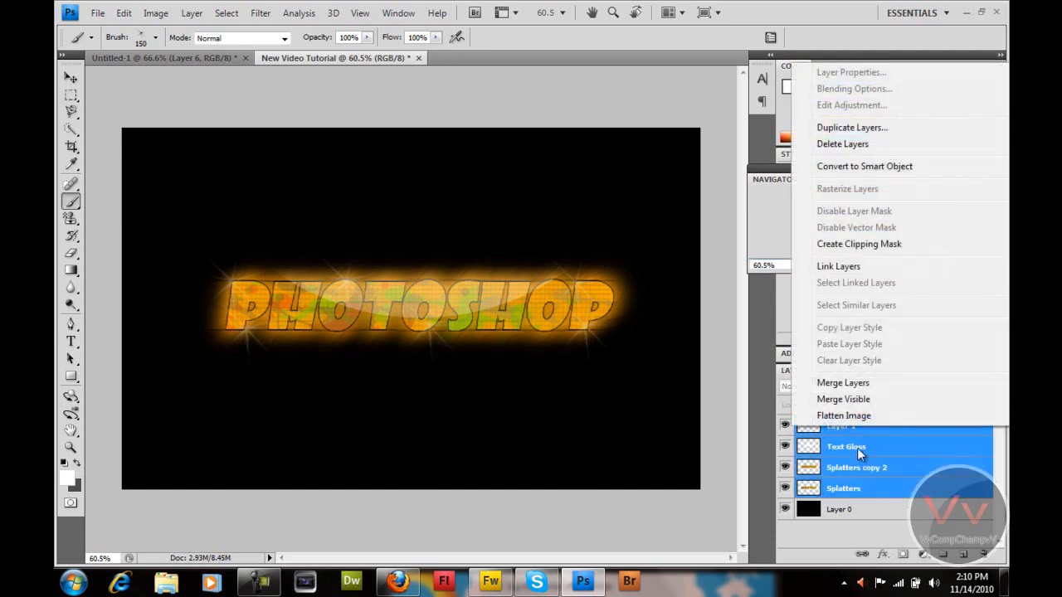
pyautogui.click(876, 386)
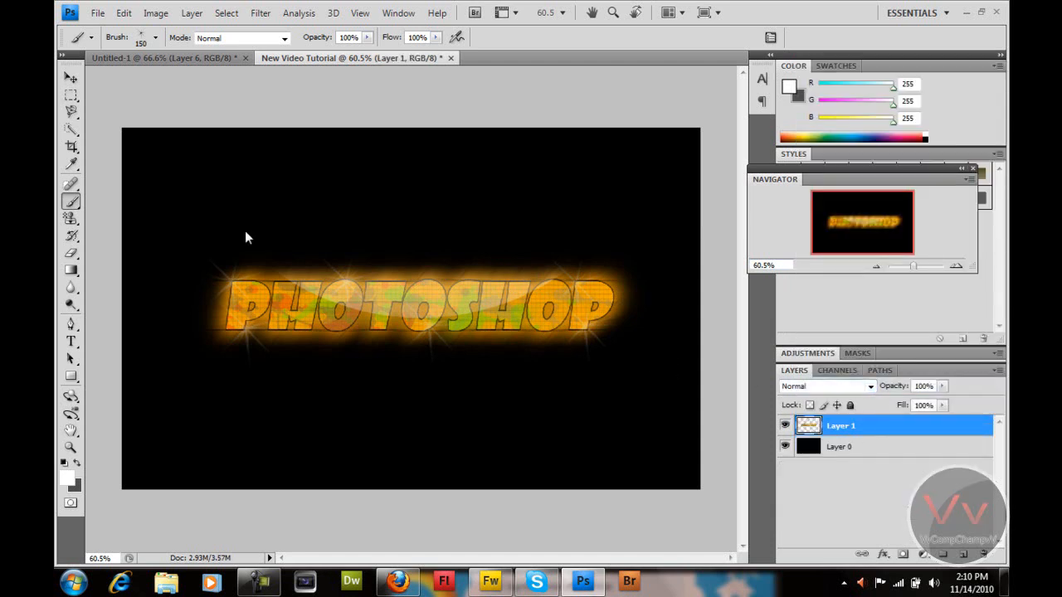
pyautogui.click(71, 77)
pyautogui.moveTo(240, 282); pyautogui.dragTo(260, 272)
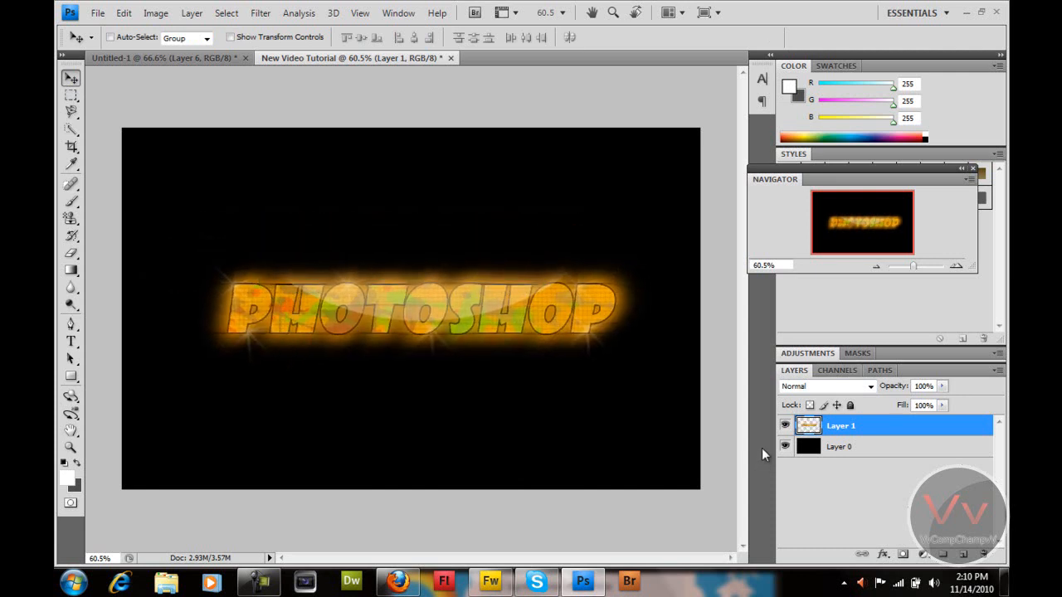
# - Duplicate the merged lettering layer under the name Reflections
pyautogui.rightClick(813, 429)
pyautogui.click(903, 438)
pyautogui.rightClick(902, 438)
pyautogui.click(893, 136)
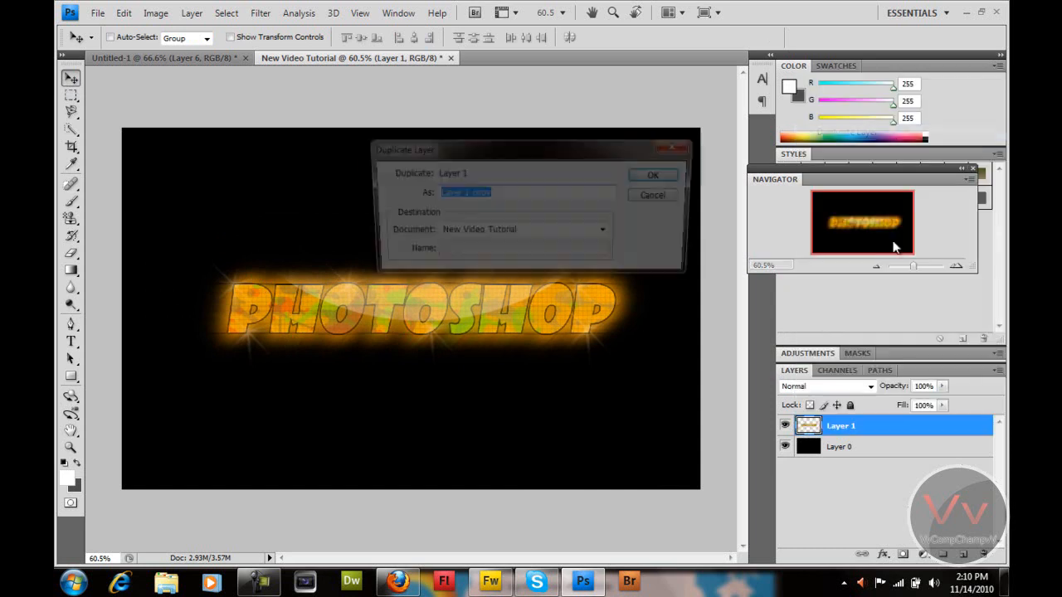
pyautogui.write('Ref')
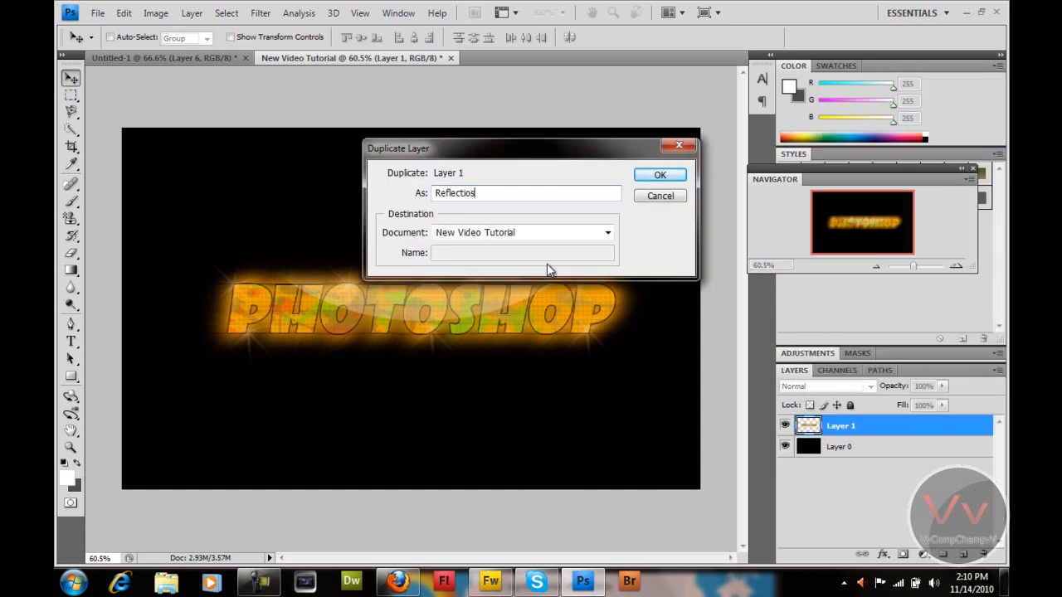
pyautogui.write('lections')
pyautogui.press('Return')
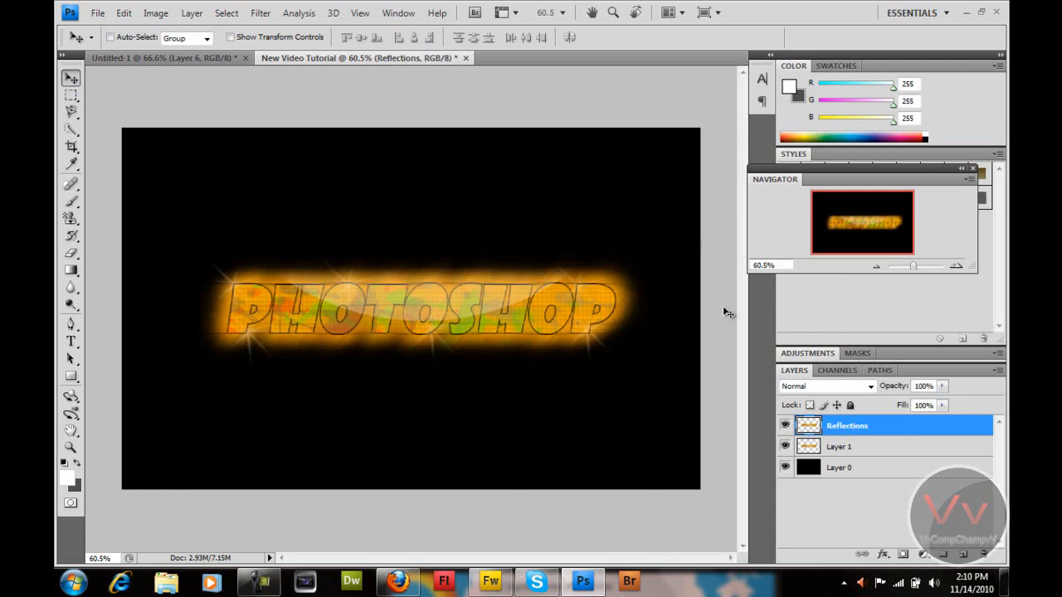
pyautogui.moveTo(387, 290)
pyautogui.mouseDown()
pyautogui.moveTo(390, 359)
pyautogui.moveTo(387, 306)
pyautogui.mouseUp()
pyautogui.hotkey('ctrl', 't')
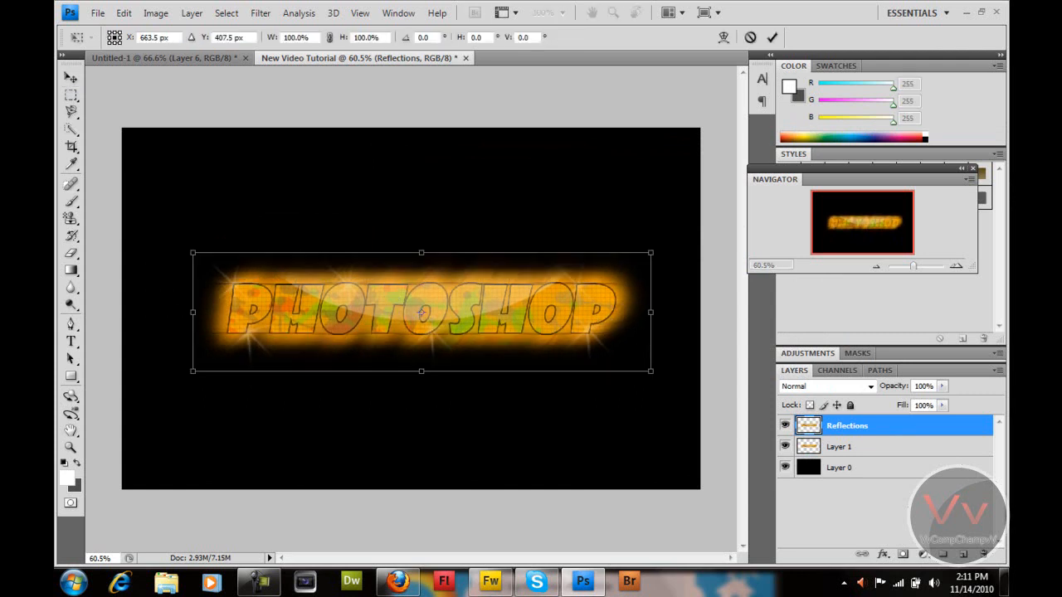
pyautogui.click(124, 14)
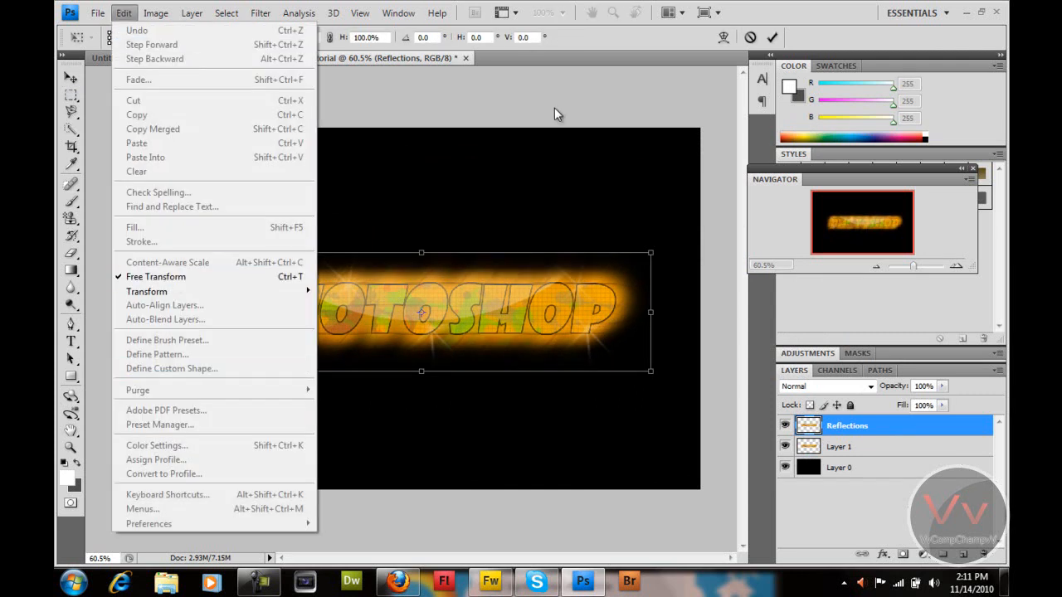
pyautogui.click(594, 53)
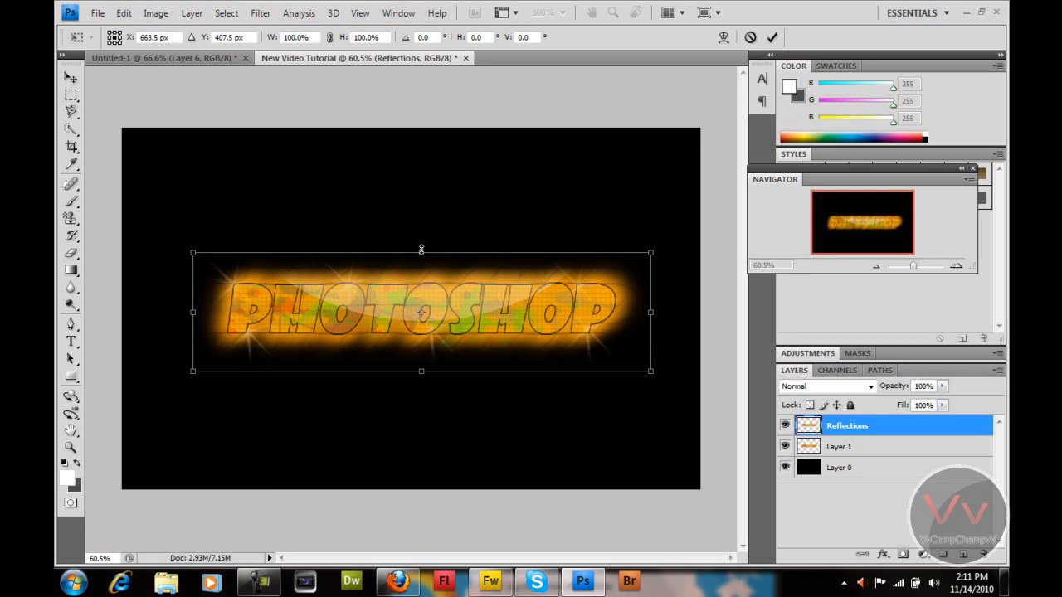
pyautogui.moveTo(421, 249); pyautogui.dragTo(421, 249)
pyautogui.moveTo(421, 265); pyautogui.dragTo(422, 252)
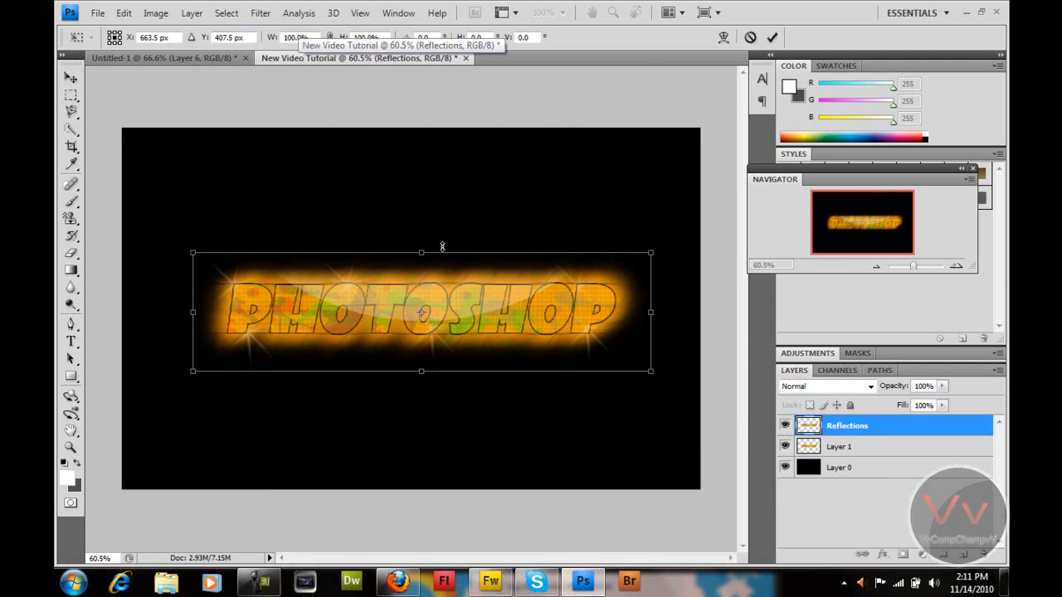
pyautogui.moveTo(416, 247); pyautogui.dragTo(441, 279)
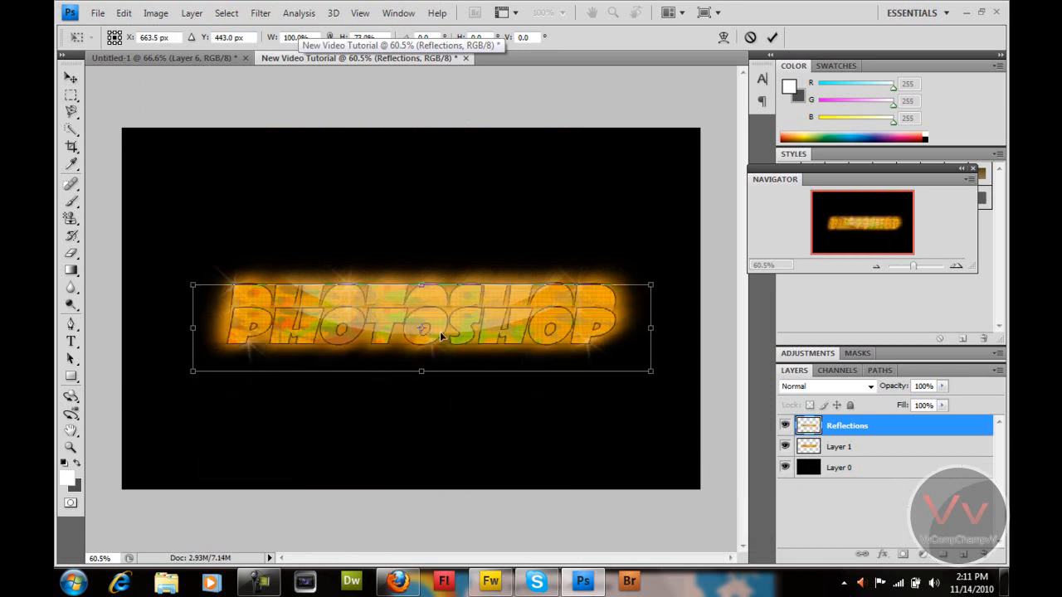
pyautogui.moveTo(441, 336); pyautogui.dragTo(434, 351)
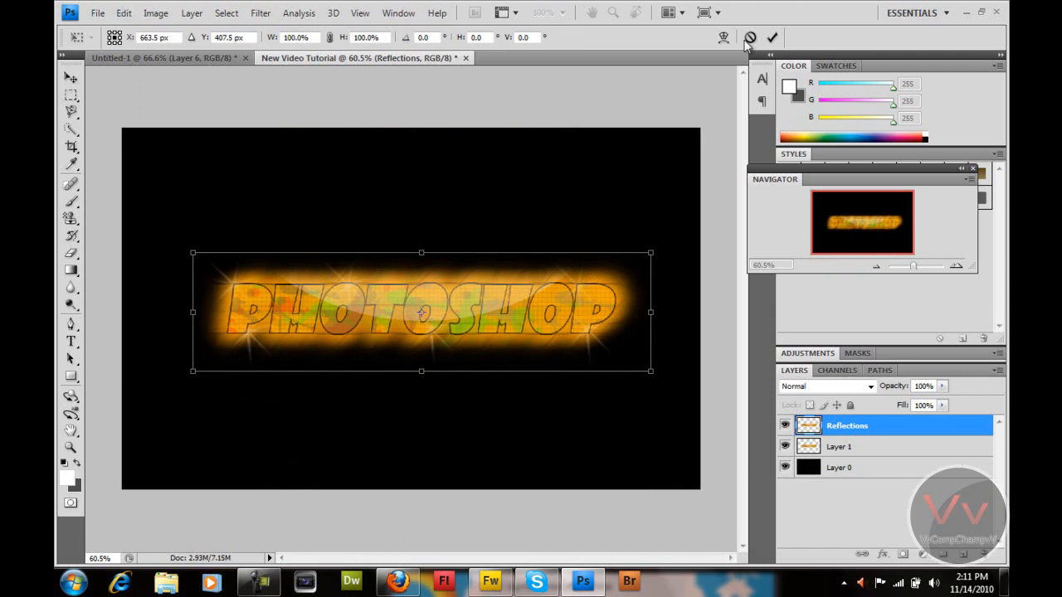
pyautogui.click(772, 38)
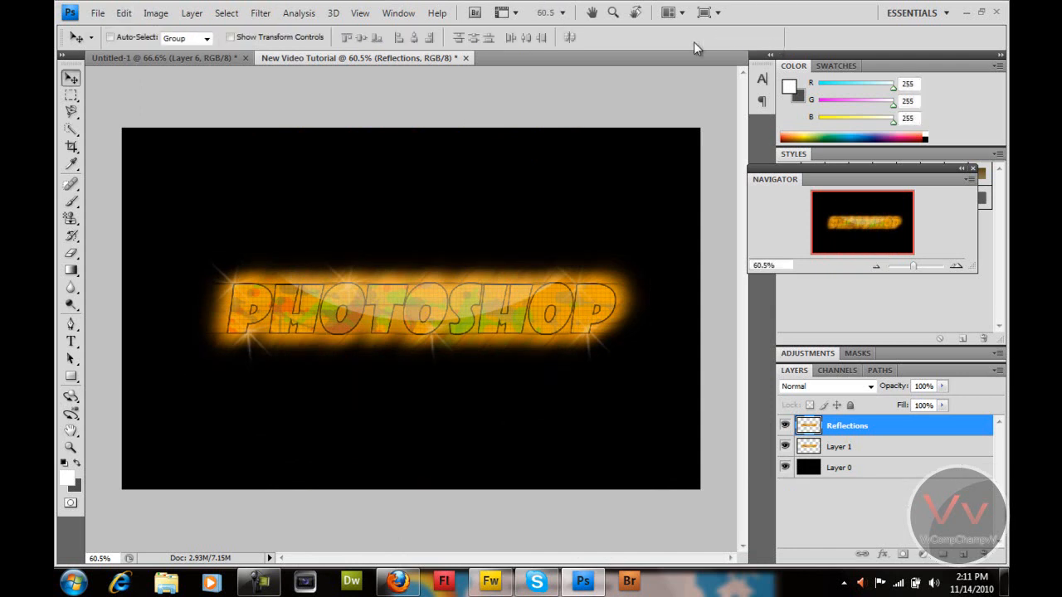
# - Flip the Reflections layer horizontally and undo the flip
pyautogui.click(124, 12)
pyautogui.moveTo(222, 297)
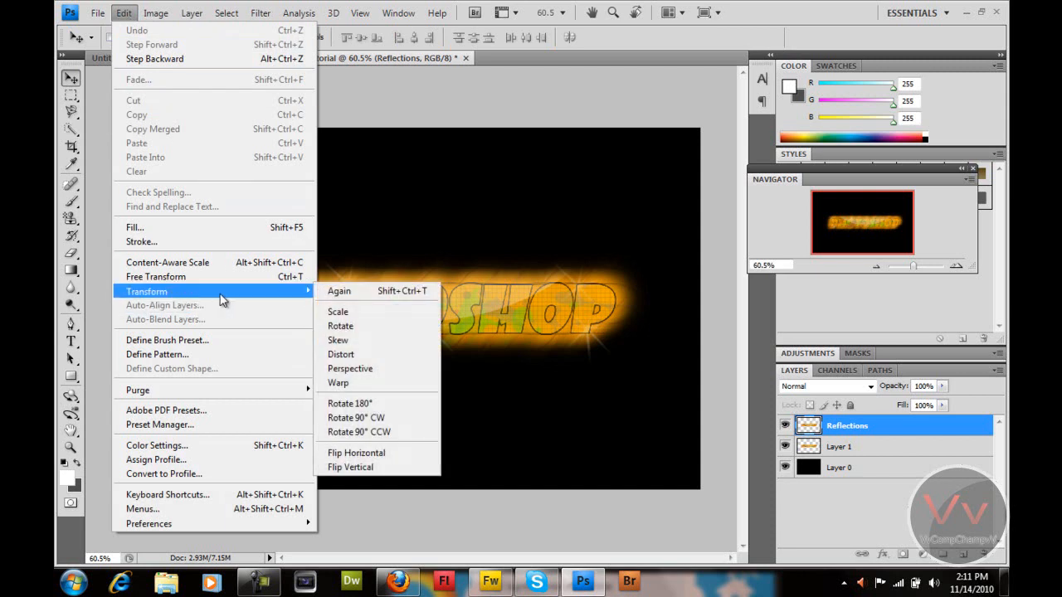
pyautogui.click(391, 457)
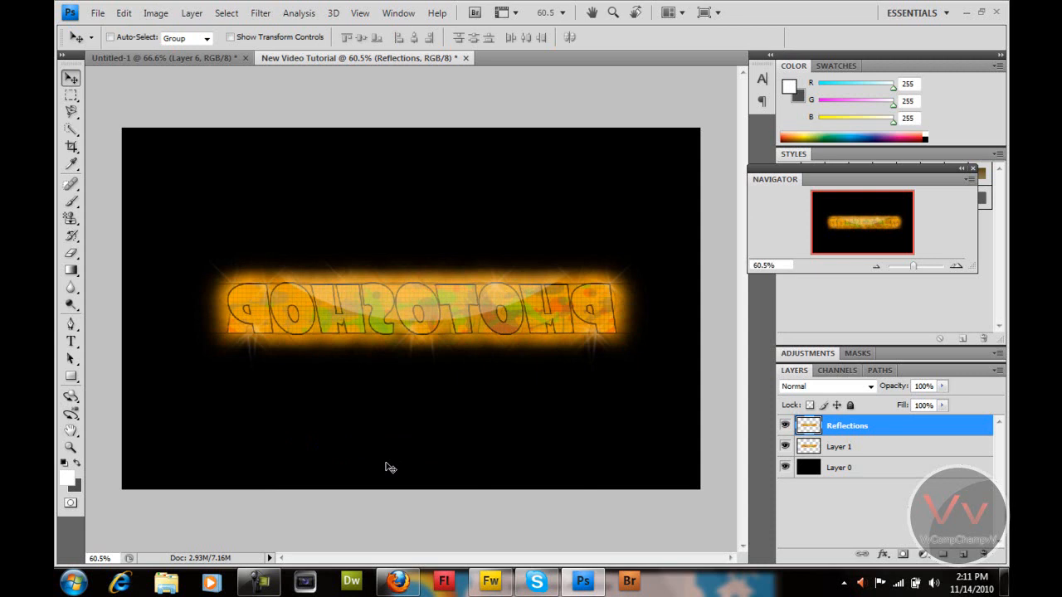
pyautogui.hotkey('ctrl', 'z')
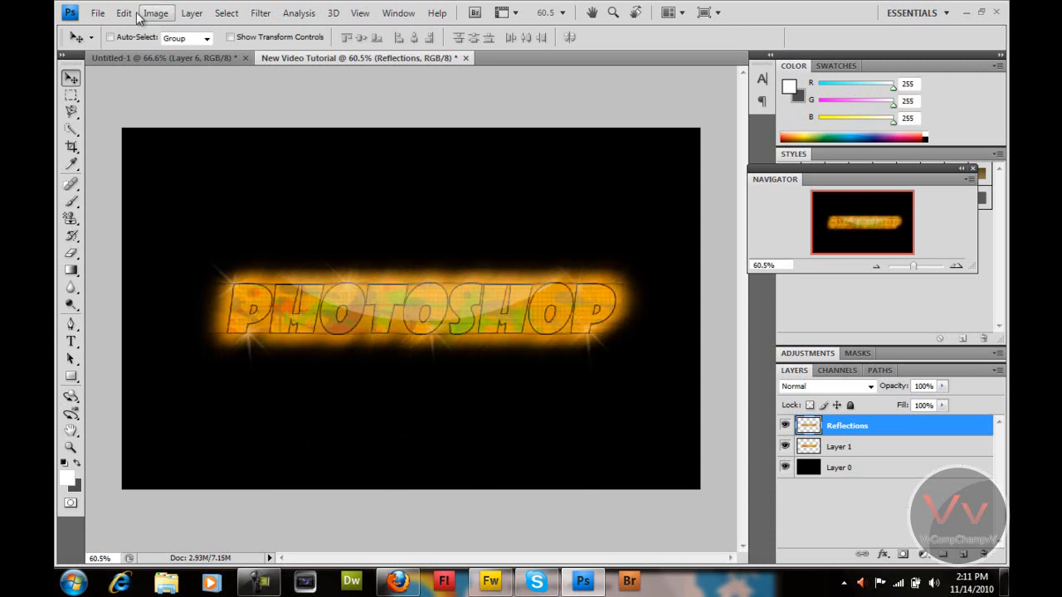
# - Flip the Reflections layer vertically
pyautogui.click(126, 15)
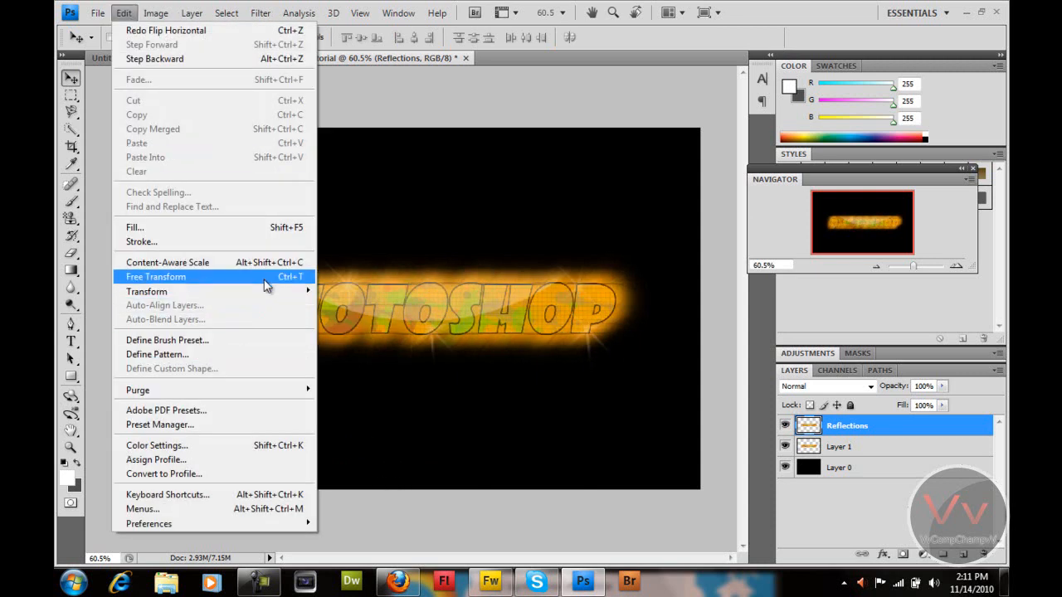
pyautogui.moveTo(267, 298)
pyautogui.click(386, 467)
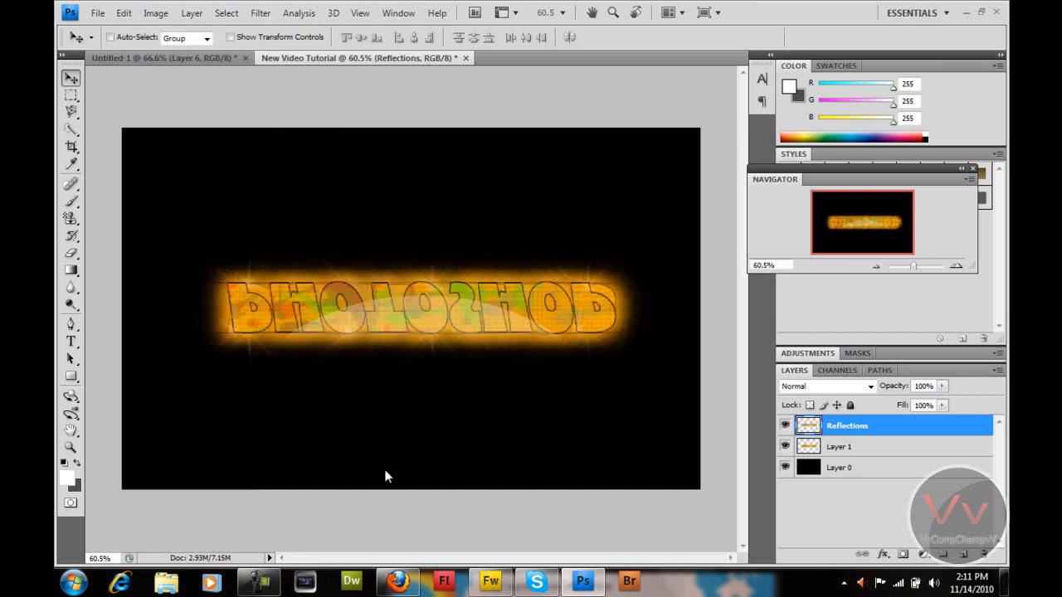
# - Move the flipped Reflections layer down so it mirrors the lettering directly beneath it, and add a layer mask to it
pyautogui.moveTo(404, 353); pyautogui.dragTo(614, 315)
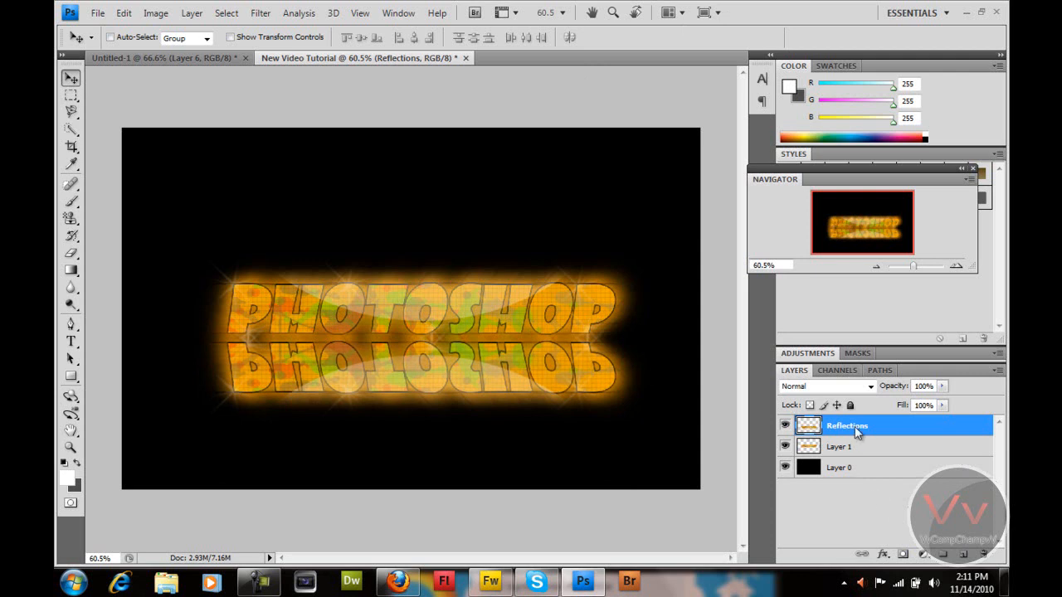
pyautogui.click(904, 553)
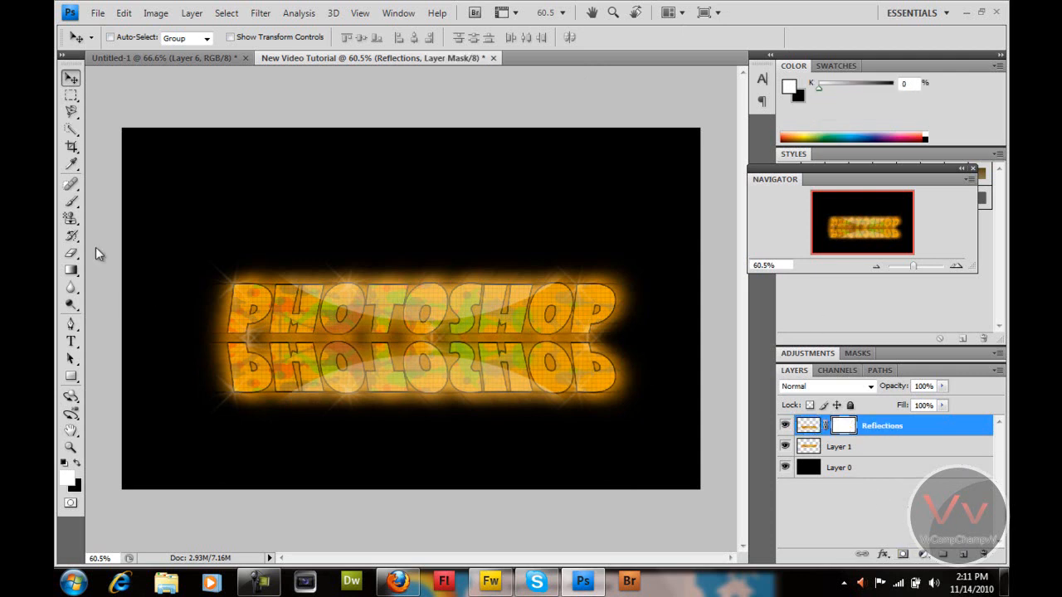
# - Fade out the reflection's lower part with a black-and-white linear gradient on its mask, and set the layer opacity to 22%
pyautogui.click(70, 270)
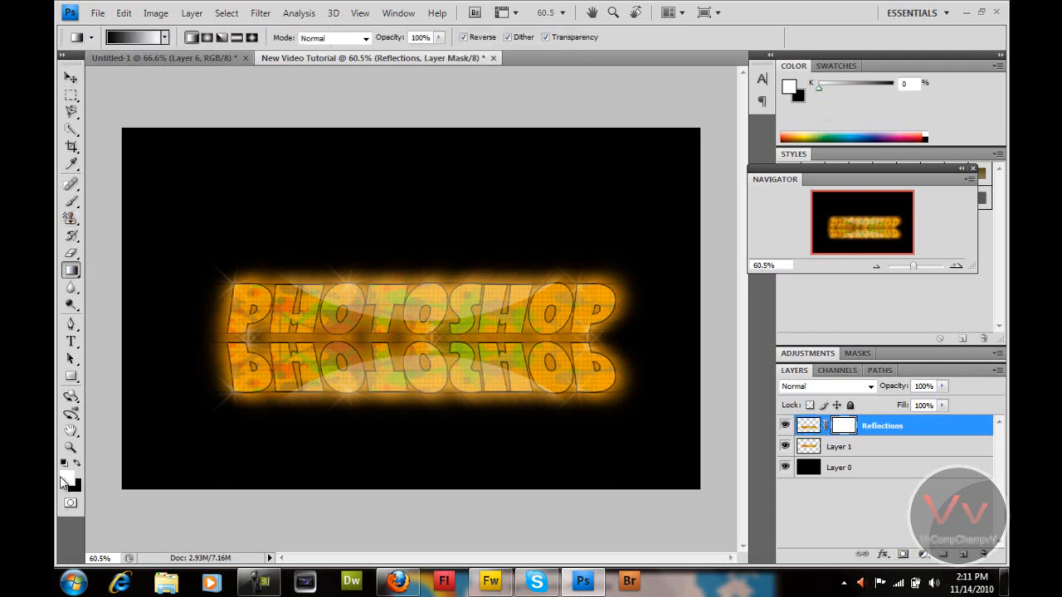
pyautogui.click(78, 464)
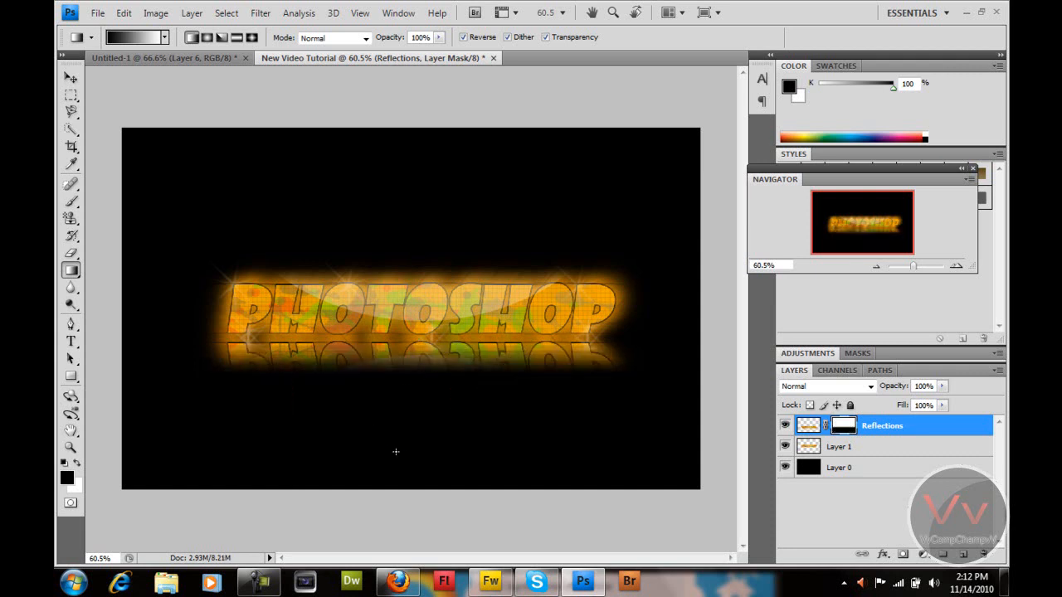
pyautogui.moveTo(906, 393); pyautogui.dragTo(883, 394)
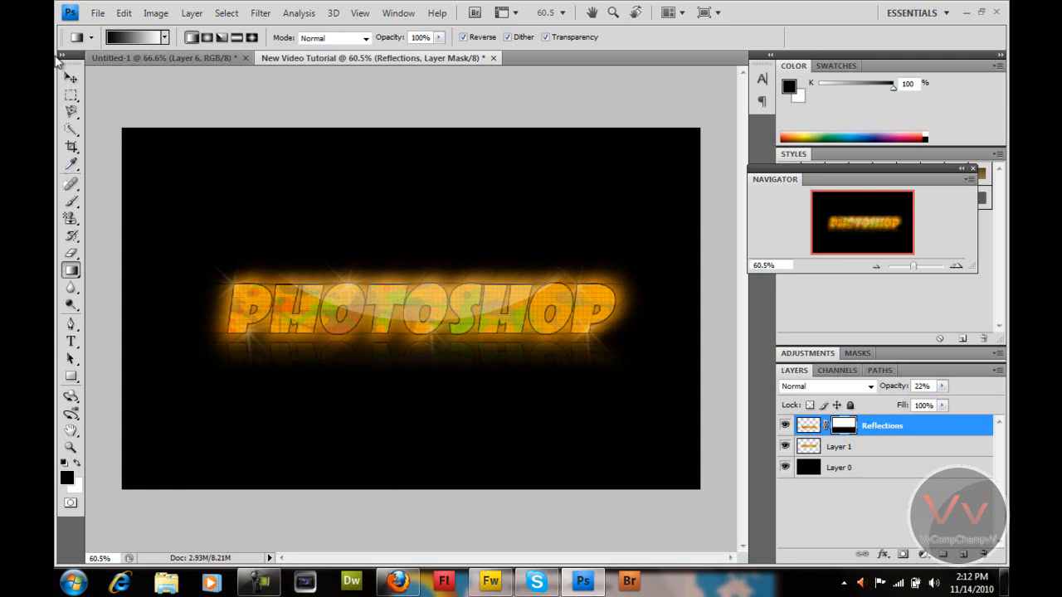
pyautogui.click(71, 77)
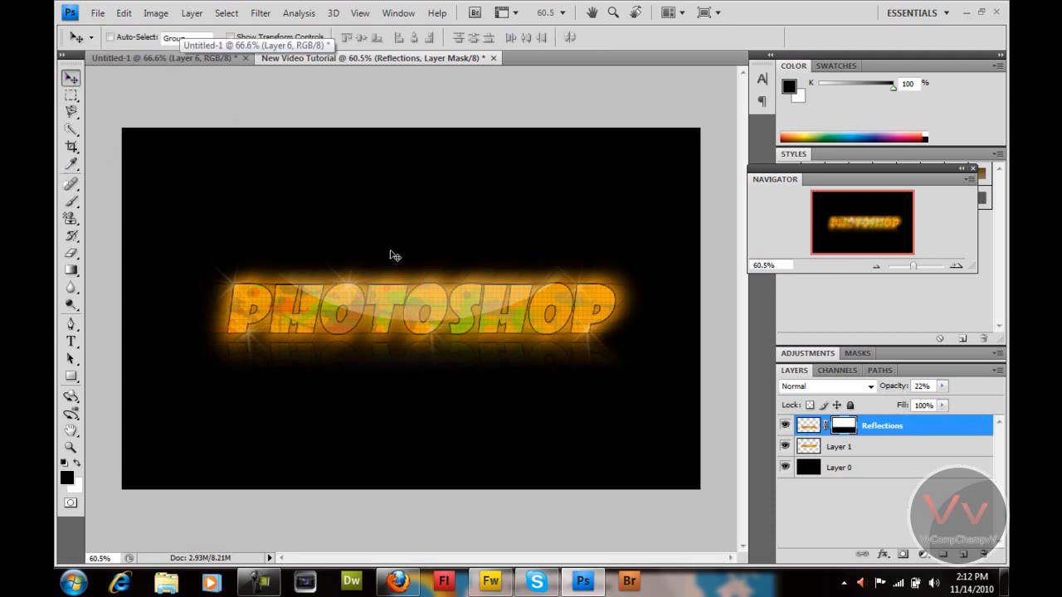
pyautogui.hotkey('ctrl', 't')
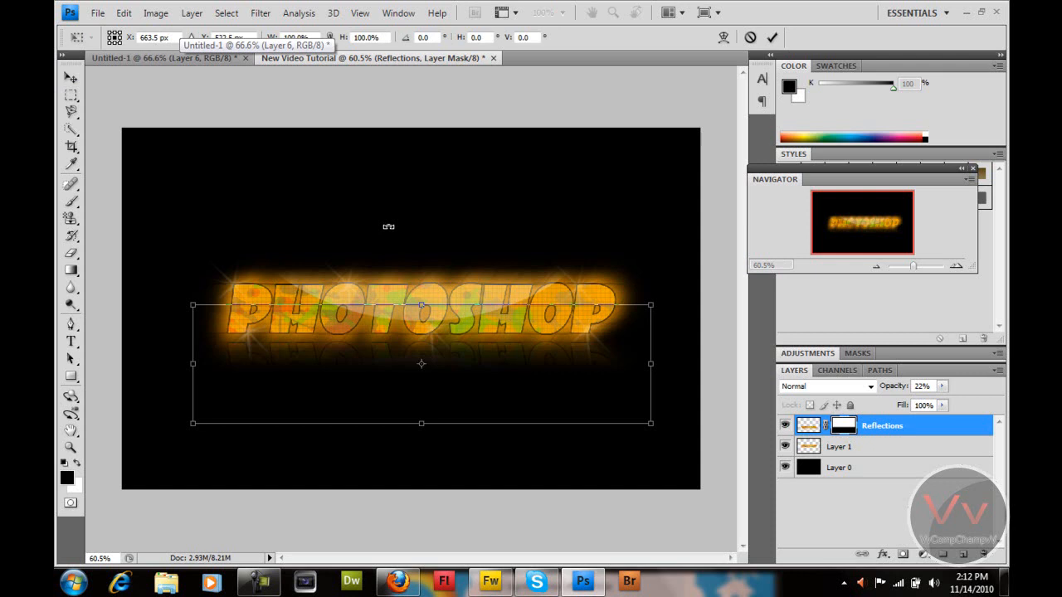
pyautogui.click(771, 37)
# - Merge the Reflections layer and Layer 1 into a single layer
pyautogui.keyDown('shift'); pyautogui.click(873, 449); pyautogui.keyUp('shift')
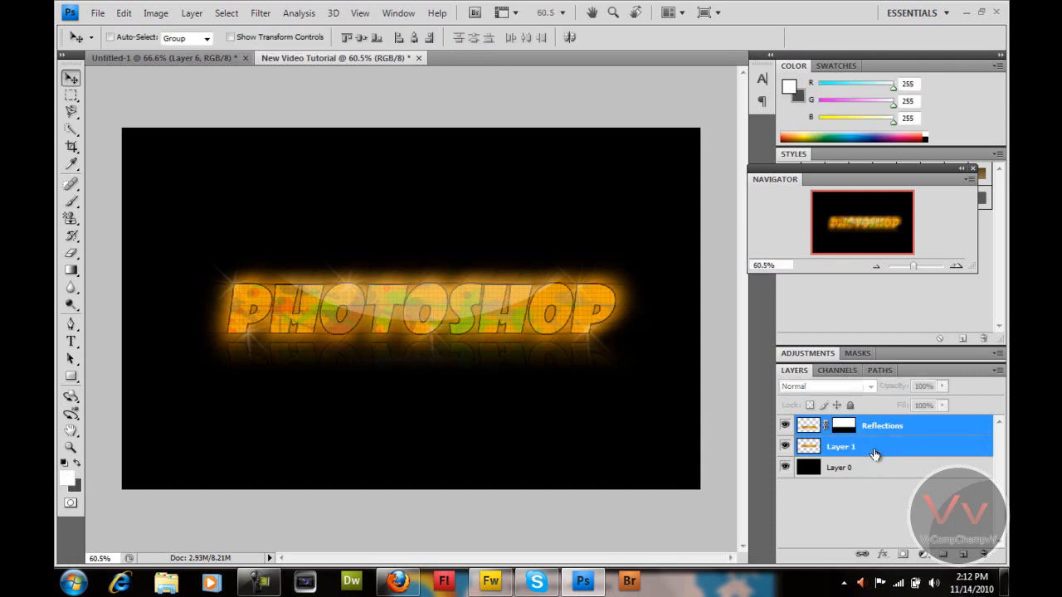
pyautogui.rightClick(874, 449)
pyautogui.click(867, 404)
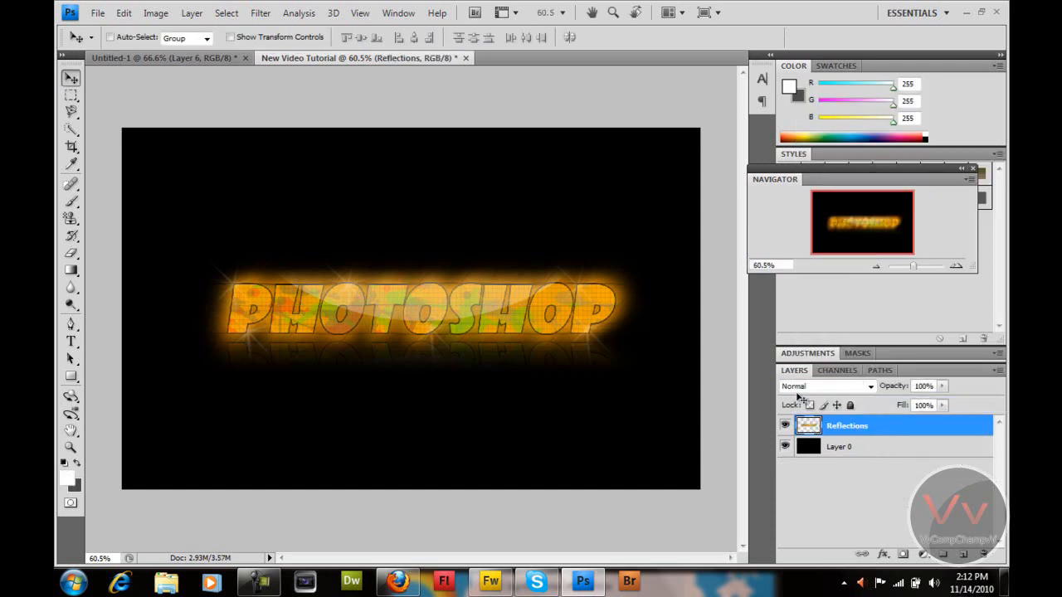
# - Rotate the merged lettering and reflection to about -47.3° so the text rises diagonally across the canvas
pyautogui.hotkey('ctrl', 't')
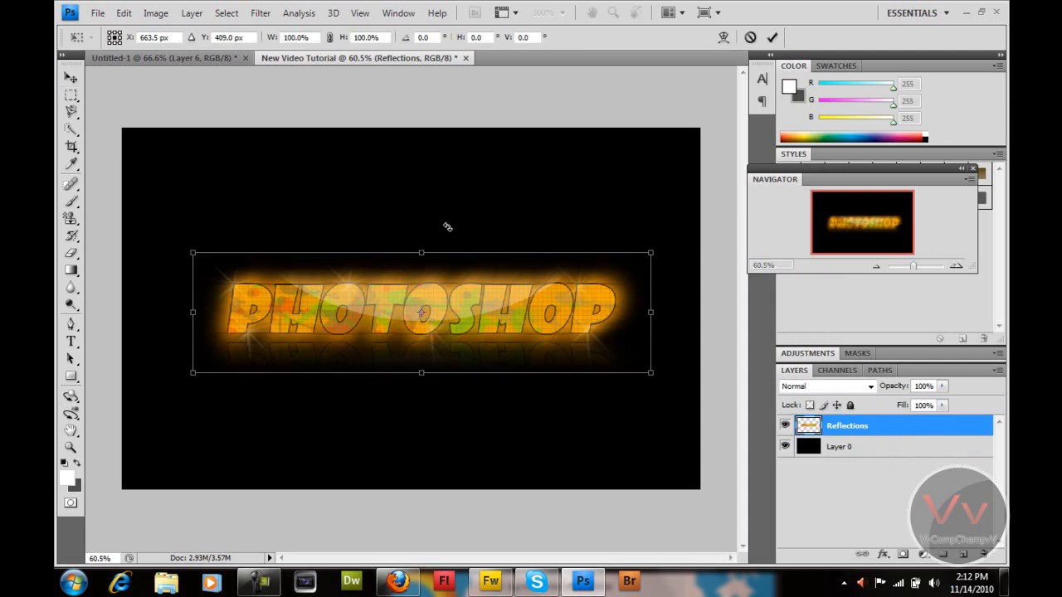
pyautogui.moveTo(630, 183); pyautogui.dragTo(452, 156)
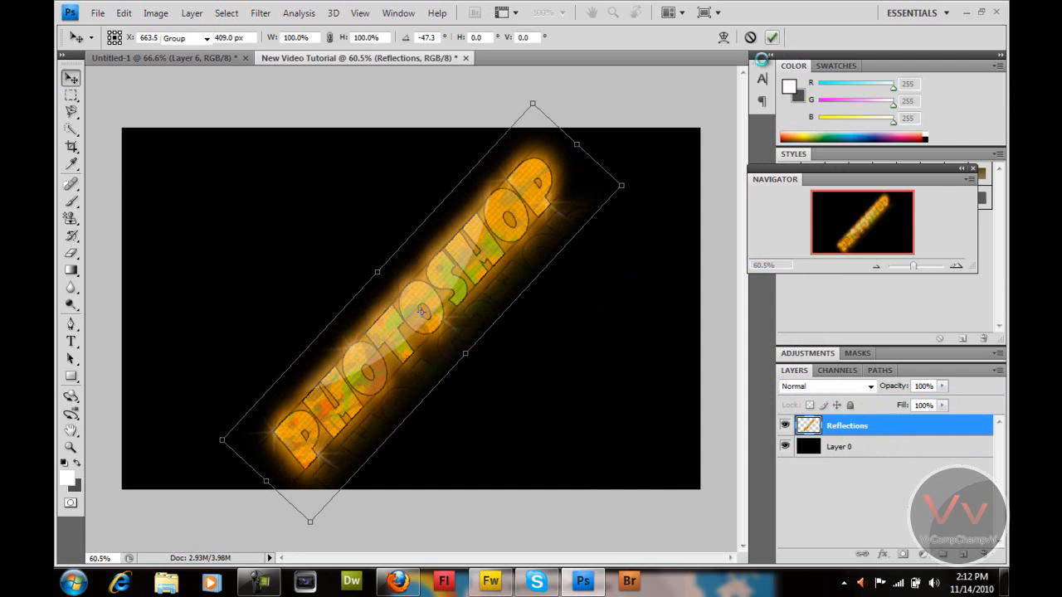
pyautogui.click(772, 38)
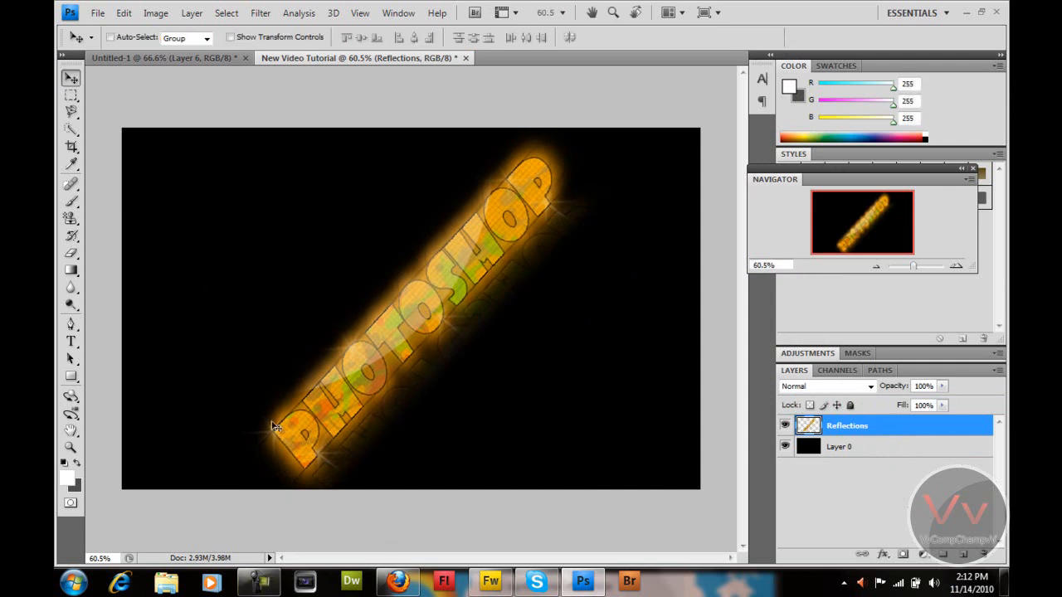